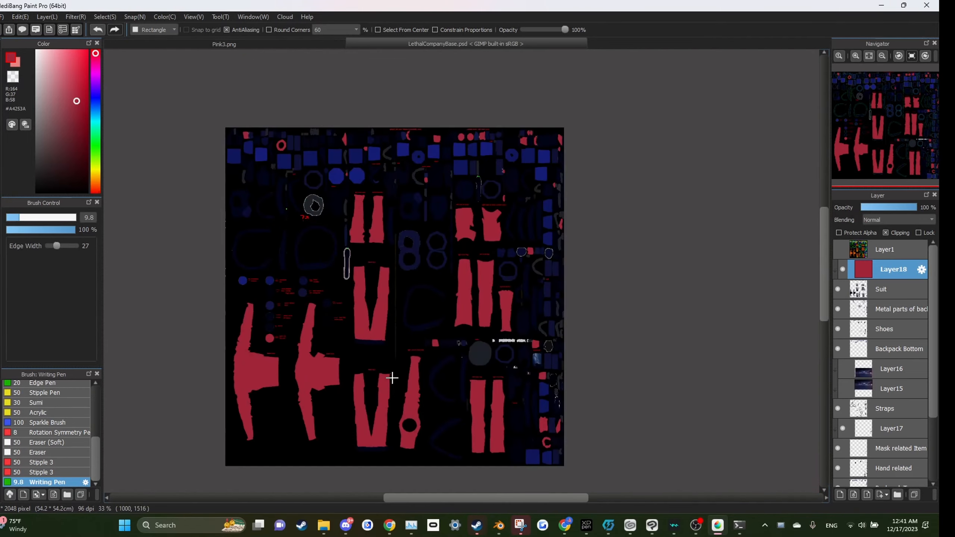
Step: Examine the part labels on the texture up close, then make Layer1 visible
{"action": "scroll", "coordinate": [390, 377], "scroll_direction": "up", "scroll_amount": 2}
{"action": "scroll", "coordinate": [474, 305], "scroll_direction": "down", "scroll_amount": 2}
{"action": "scroll", "coordinate": [371, 414], "scroll_direction": "up", "scroll_amount": 1}
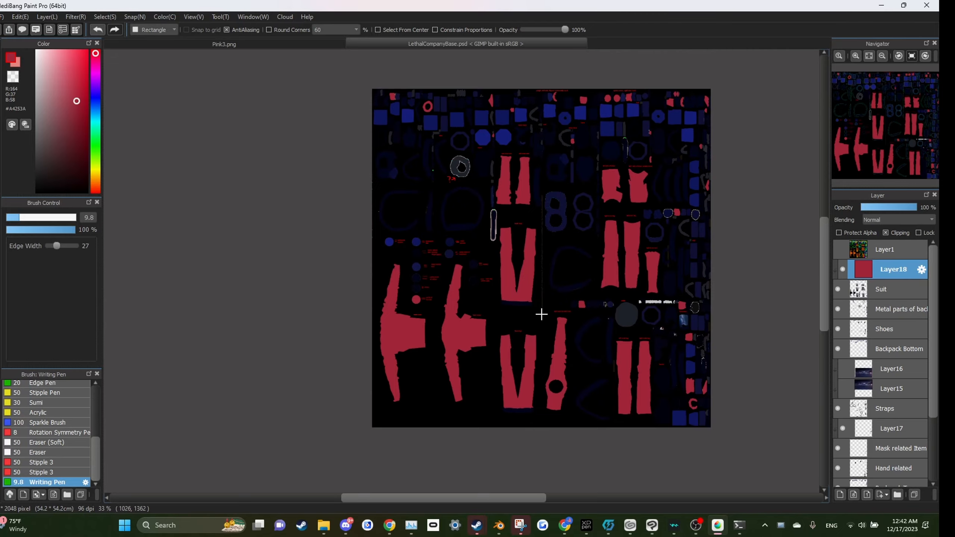
{"action": "scroll", "coordinate": [453, 244], "scroll_direction": "up", "scroll_amount": 3}
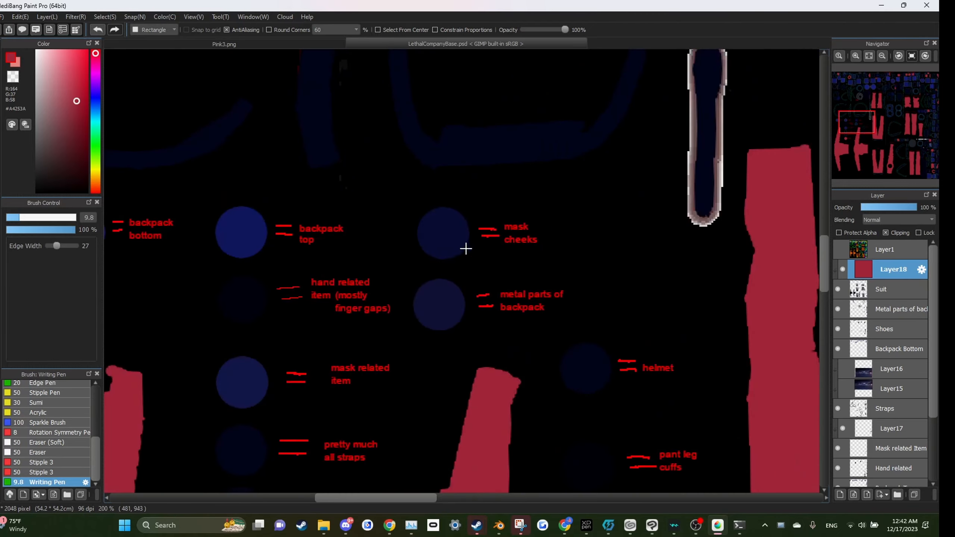
{"action": "scroll", "coordinate": [542, 267], "scroll_direction": "down", "scroll_amount": 5}
{"action": "scroll", "coordinate": [691, 249], "scroll_direction": "up", "scroll_amount": 2}
{"action": "left_click", "coordinate": [838, 249]}
Step: Zoom around the colour-coded UV texture to inspect its parts
{"action": "scroll", "coordinate": [543, 256], "scroll_direction": "up", "scroll_amount": 2}
{"action": "scroll", "coordinate": [648, 330], "scroll_direction": "down", "scroll_amount": 4}
{"action": "scroll", "coordinate": [655, 337], "scroll_direction": "up", "scroll_amount": 3}
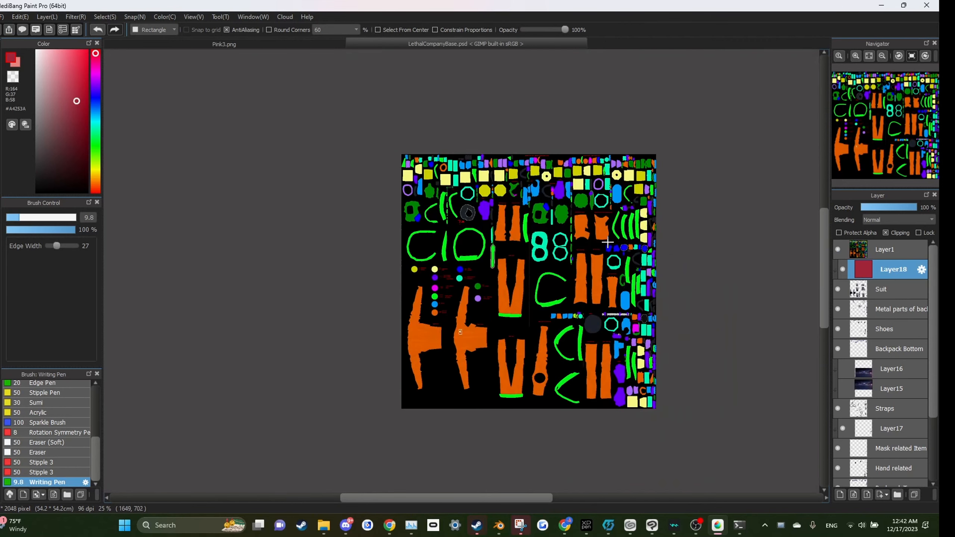
{"action": "scroll", "coordinate": [536, 290], "scroll_direction": "down", "scroll_amount": 2}
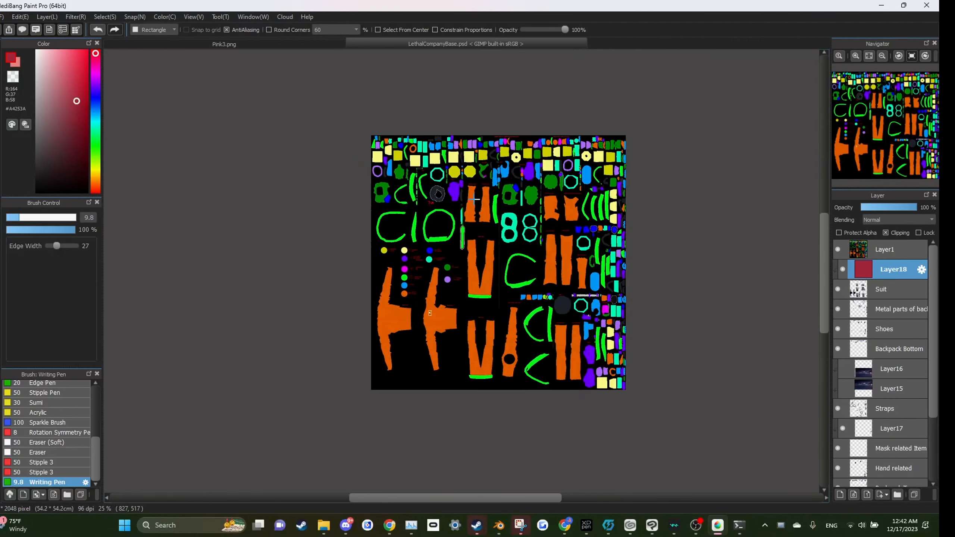
{"action": "scroll", "coordinate": [474, 199], "scroll_direction": "up", "scroll_amount": 1}
{"action": "scroll", "coordinate": [645, 386], "scroll_direction": "up", "scroll_amount": 1}
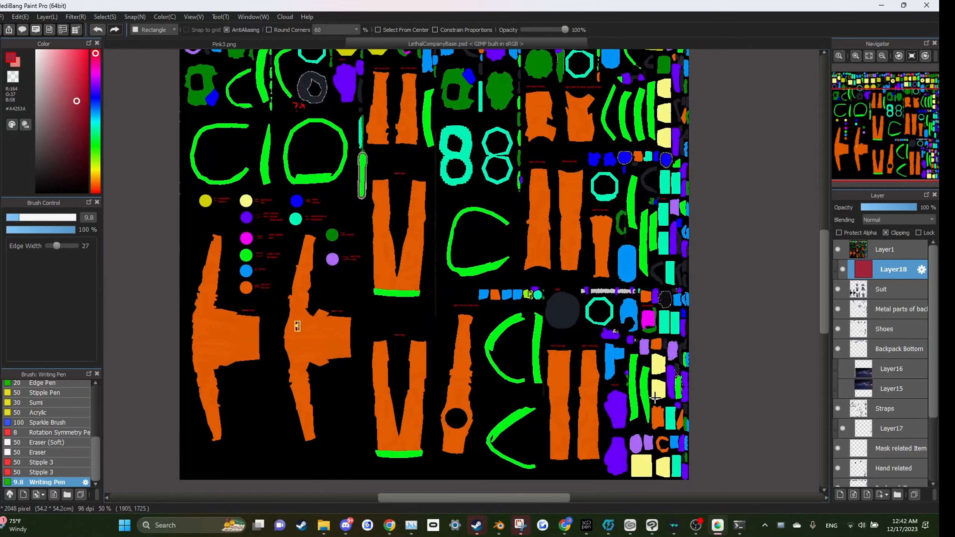
{"action": "scroll", "coordinate": [567, 450], "scroll_direction": "up", "scroll_amount": 1}
{"action": "scroll", "coordinate": [508, 423], "scroll_direction": "down", "scroll_amount": 1}
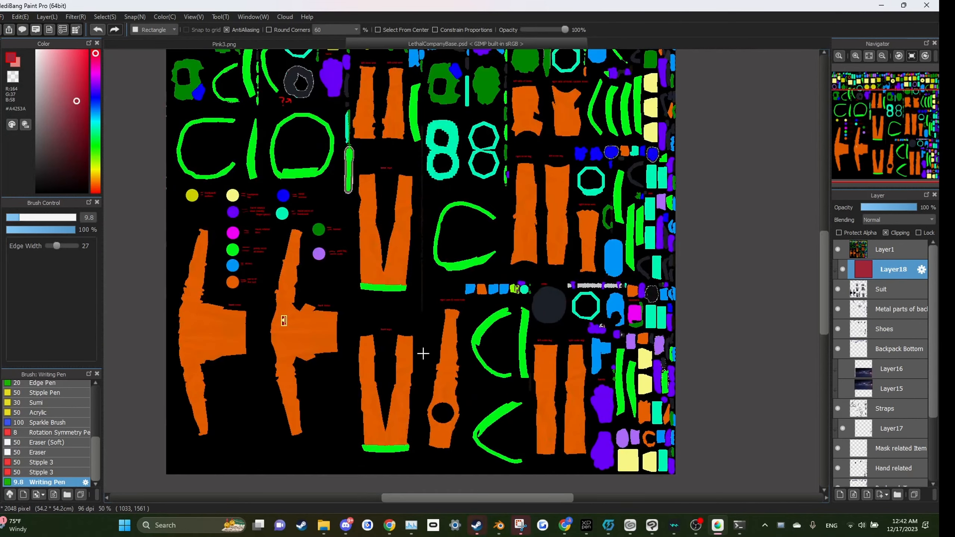
{"action": "scroll", "coordinate": [209, 305], "scroll_direction": "down", "scroll_amount": 1}
{"action": "scroll", "coordinate": [199, 305], "scroll_direction": "up", "scroll_amount": 2}
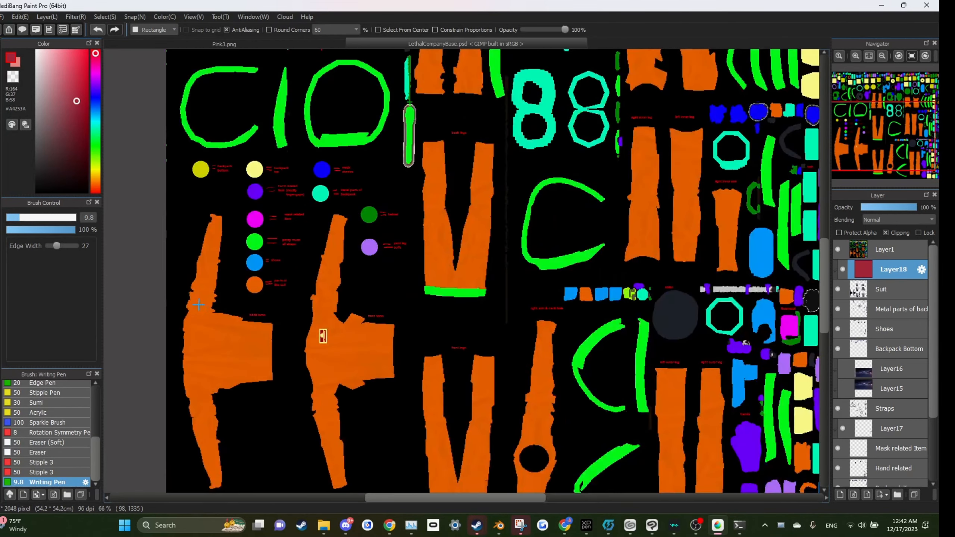
{"action": "scroll", "coordinate": [231, 375], "scroll_direction": "down", "scroll_amount": 2}
{"action": "scroll", "coordinate": [282, 266], "scroll_direction": "up", "scroll_amount": 1}
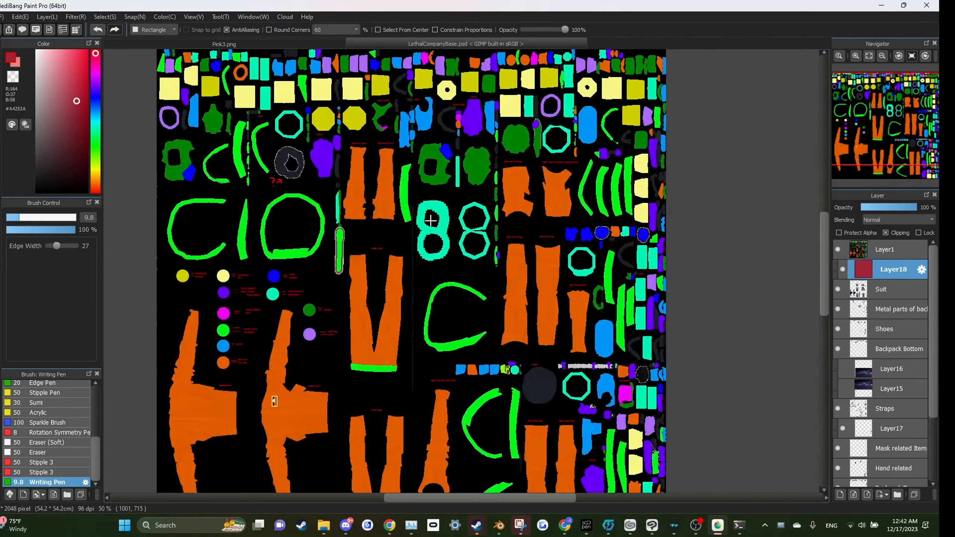
{"action": "scroll", "coordinate": [469, 228], "scroll_direction": "down", "scroll_amount": 2}
{"action": "scroll", "coordinate": [456, 253], "scroll_direction": "up", "scroll_amount": 2}
{"action": "scroll", "coordinate": [451, 241], "scroll_direction": "down", "scroll_amount": 2}
{"action": "scroll", "coordinate": [452, 239], "scroll_direction": "up", "scroll_amount": 1}
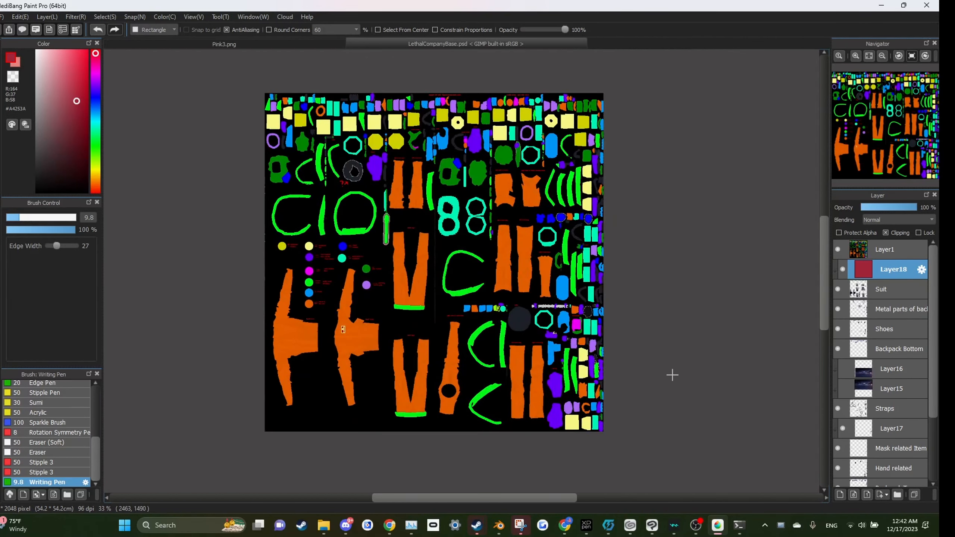
{"action": "scroll", "coordinate": [416, 304], "scroll_direction": "down", "scroll_amount": 1}
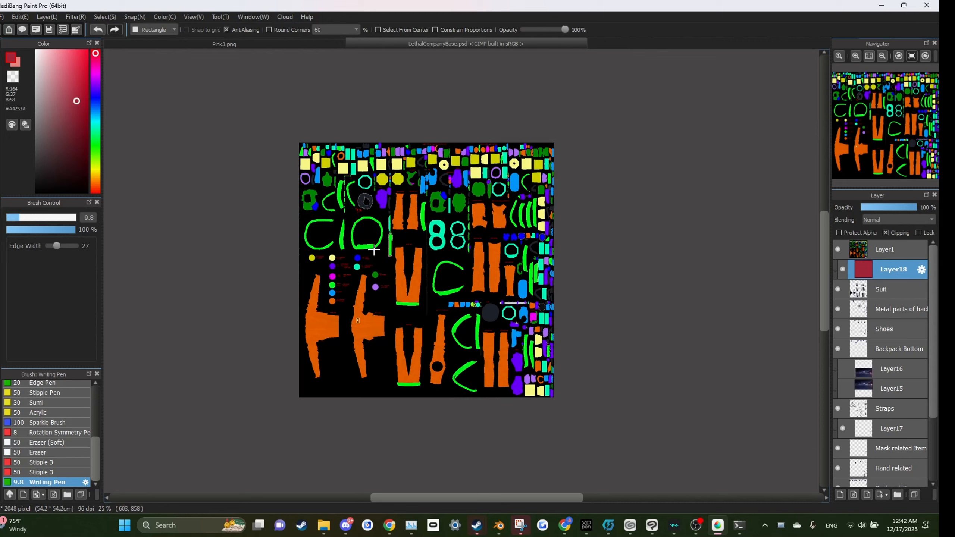
{"action": "scroll", "coordinate": [374, 252], "scroll_direction": "up", "scroll_amount": 1}
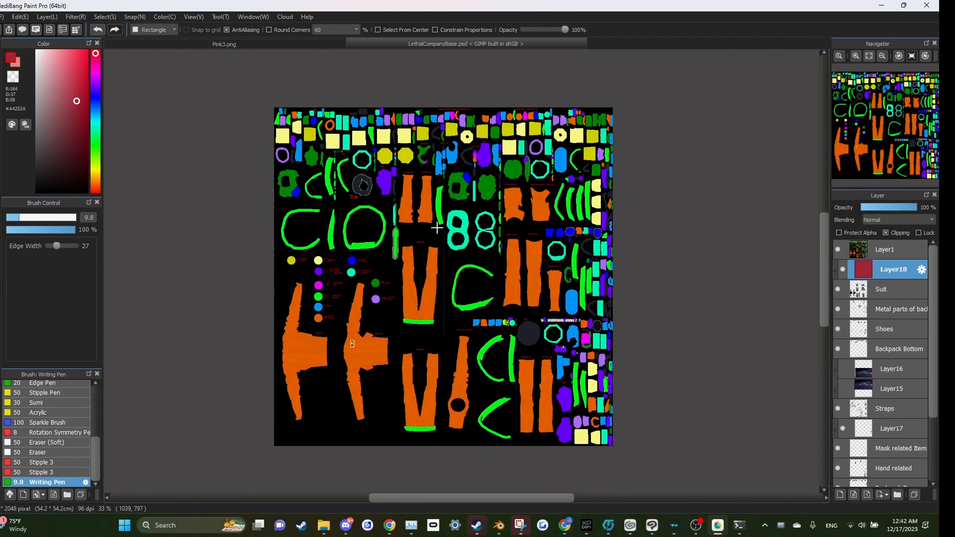
{"action": "scroll", "coordinate": [430, 225], "scroll_direction": "down", "scroll_amount": 1}
{"action": "scroll", "coordinate": [425, 207], "scroll_direction": "up", "scroll_amount": 1}
Step: Add a new layer above Layer1 and draw a black rectangle over the row of yellow squares near the top-left
{"action": "left_click", "coordinate": [876, 256]}
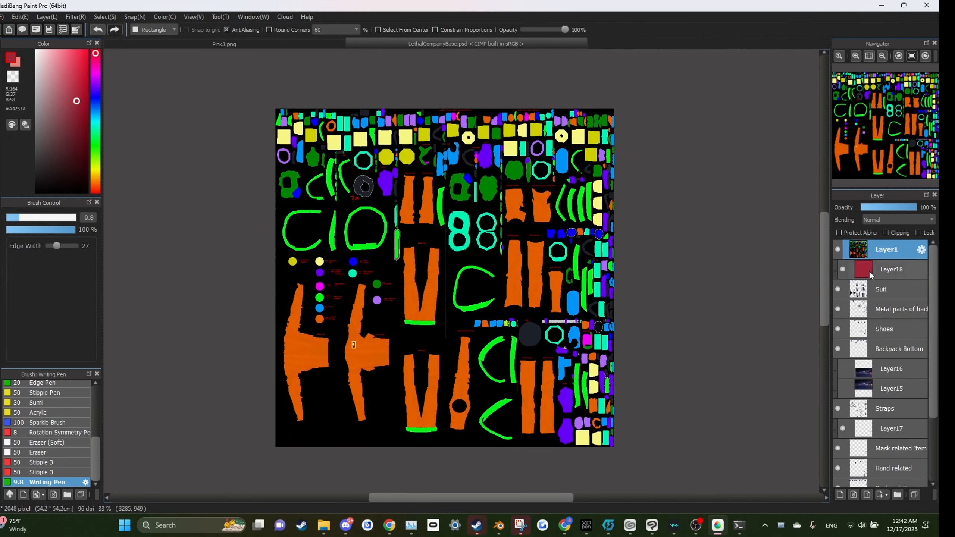
{"action": "left_click", "coordinate": [841, 495]}
{"action": "scroll", "coordinate": [587, 388], "scroll_direction": "down", "scroll_amount": 2}
{"action": "scroll", "coordinate": [415, 239], "scroll_direction": "up", "scroll_amount": 5}
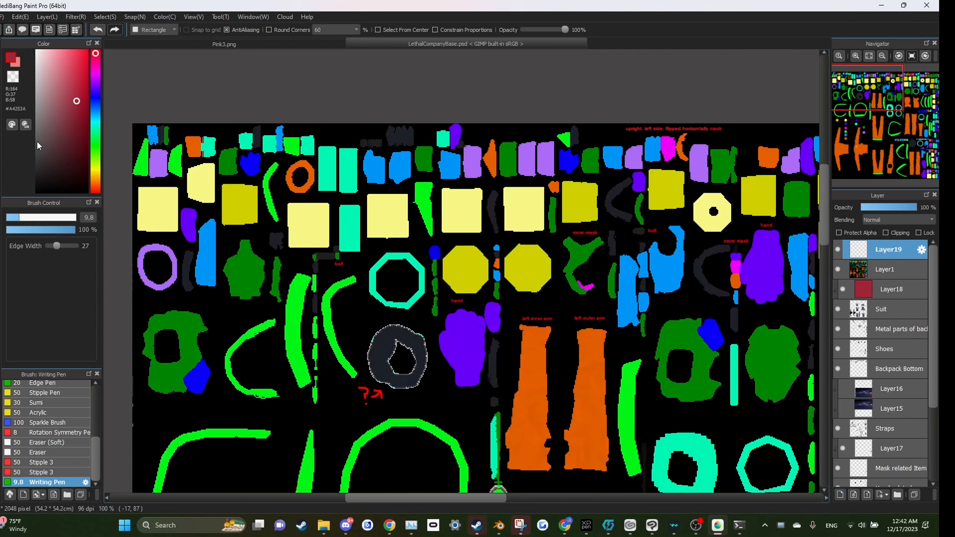
{"action": "left_click", "coordinate": [206, 206], "text": "alt"}
{"action": "left_click_drag", "start_coordinate": [179, 186], "coordinate": [421, 264]}
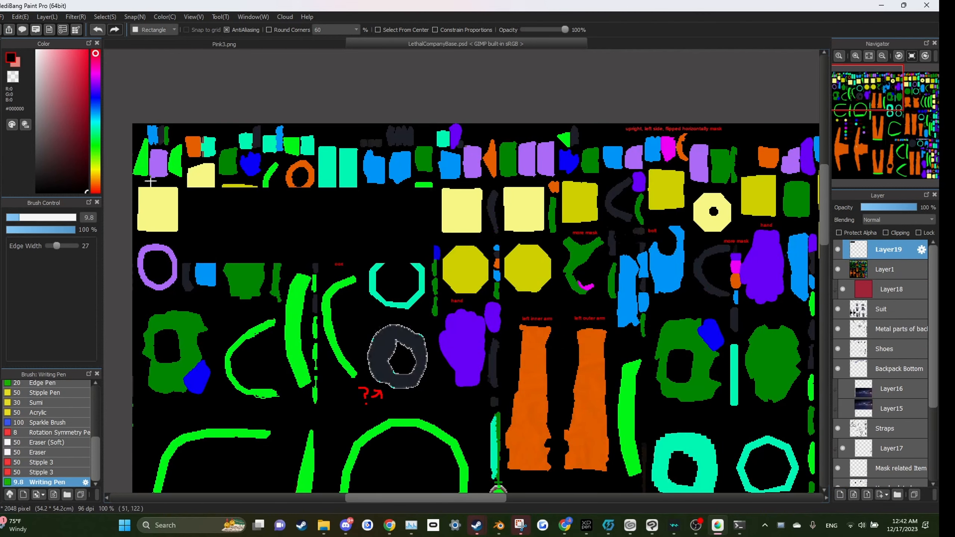
Step: Draw blue (#0056FF), grey and slate-blue (#3F5278) swatch rectangles side by side in the blacked-out area
{"action": "left_click", "coordinate": [96, 120]}
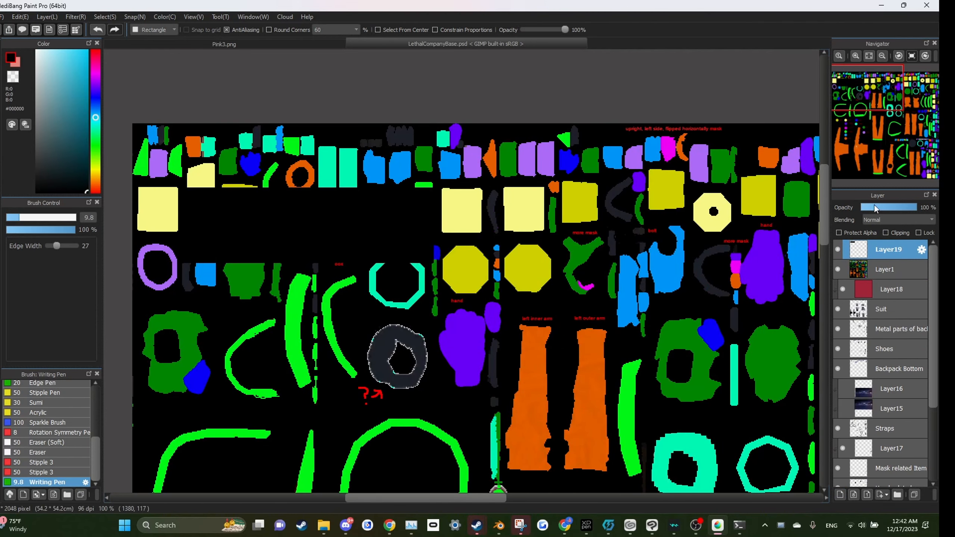
{"action": "left_click", "coordinate": [96, 105]}
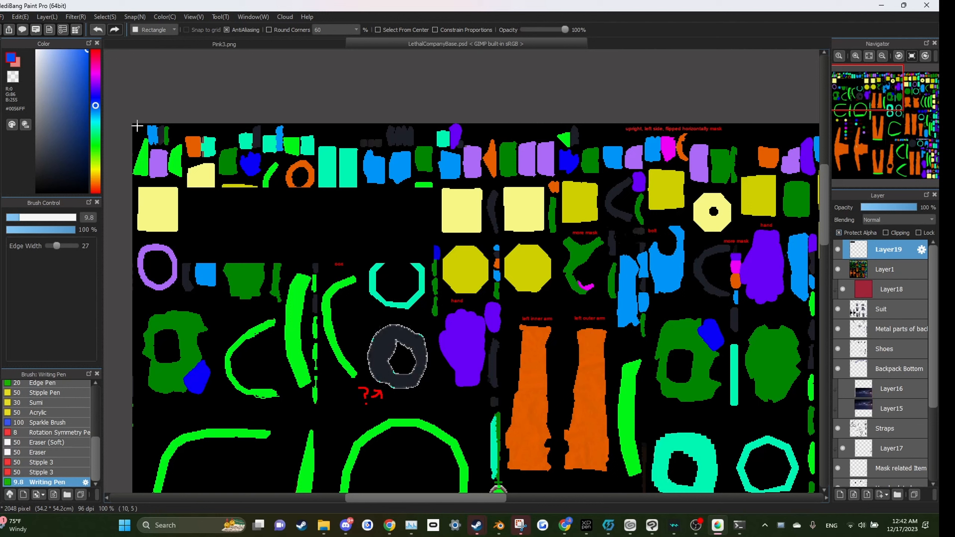
{"action": "left_click_drag", "start_coordinate": [179, 186], "coordinate": [262, 263]}
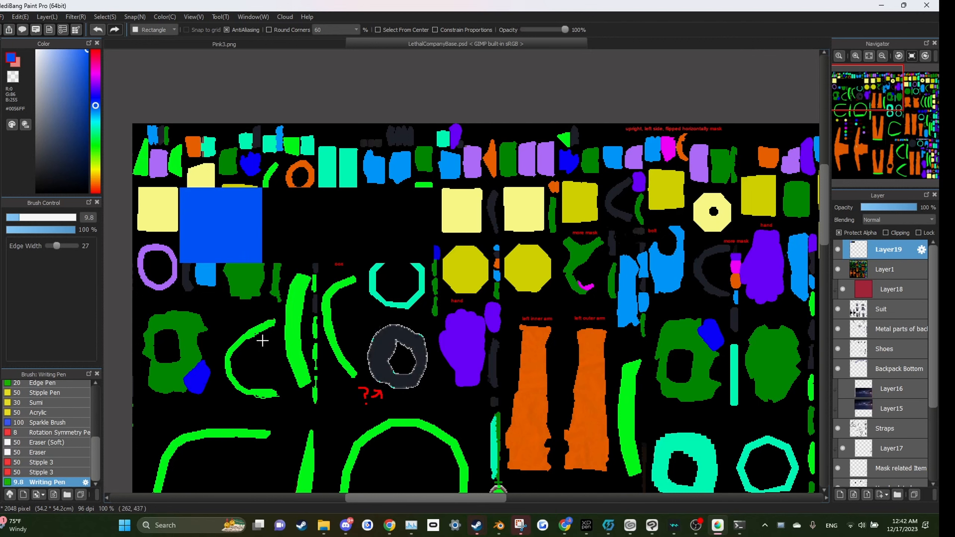
{"action": "left_click", "coordinate": [37, 110]}
{"action": "left_click_drag", "start_coordinate": [249, 152], "coordinate": [348, 328]}
{"action": "left_click", "coordinate": [60, 125]}
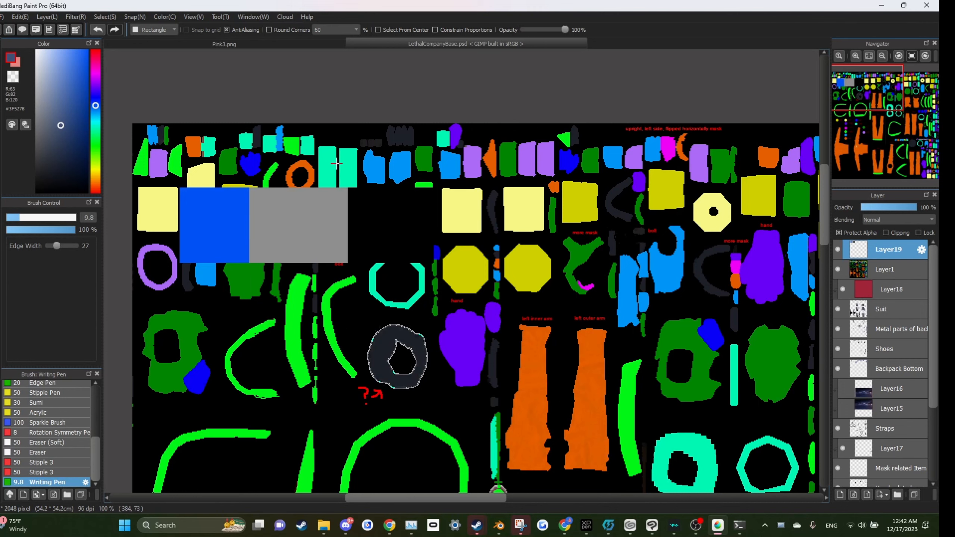
{"action": "left_click_drag", "start_coordinate": [322, 149], "coordinate": [387, 327]}
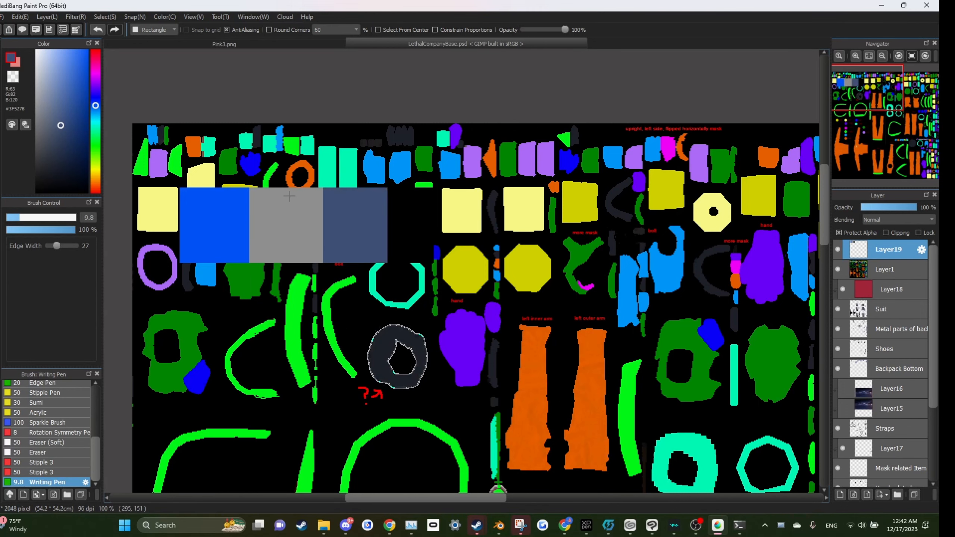
Step: Sample the blue swatch colour and zoom in on the front torso piece
{"action": "scroll", "coordinate": [358, 243], "scroll_direction": "down", "scroll_amount": 4}
{"action": "scroll", "coordinate": [370, 225], "scroll_direction": "up", "scroll_amount": 2}
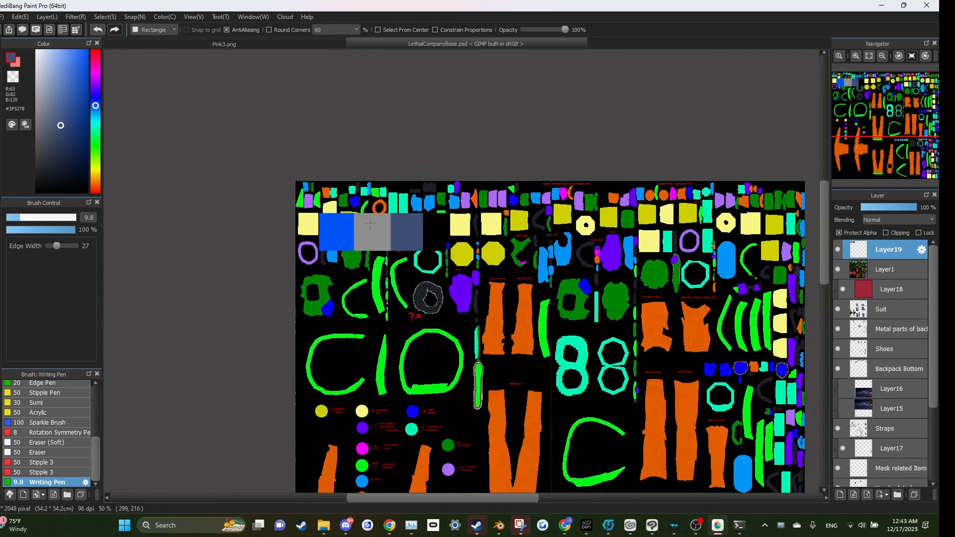
{"action": "scroll", "coordinate": [377, 203], "scroll_direction": "down", "scroll_amount": 2}
{"action": "scroll", "coordinate": [380, 230], "scroll_direction": "up", "scroll_amount": 3}
{"action": "scroll", "coordinate": [379, 231], "scroll_direction": "down", "scroll_amount": 4}
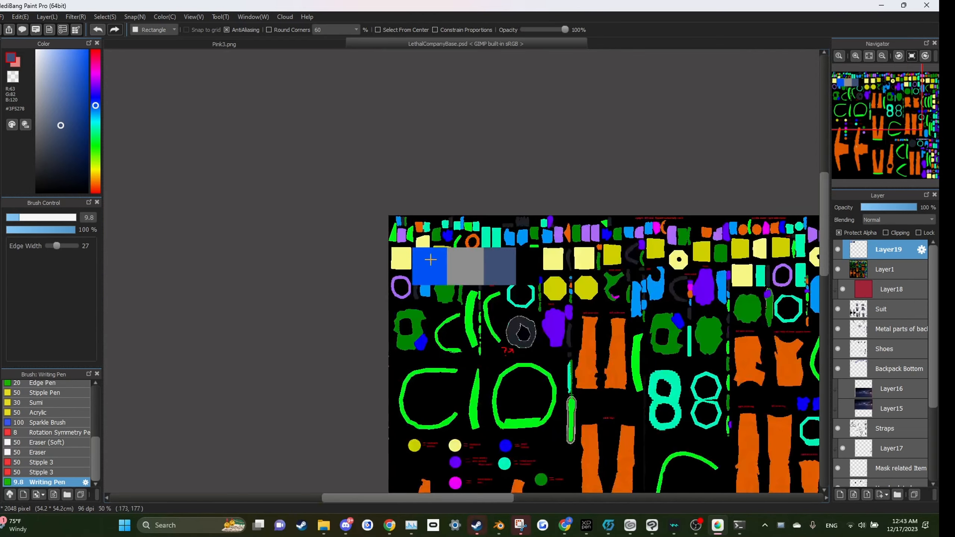
{"action": "scroll", "coordinate": [489, 287], "scroll_direction": "up", "scroll_amount": 2}
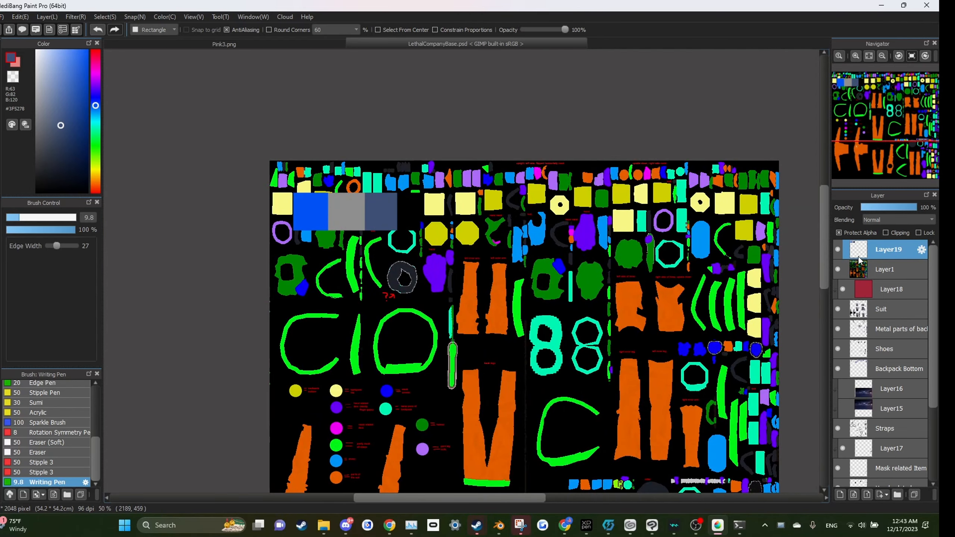
{"action": "right_click", "coordinate": [323, 217]}
{"action": "scroll", "coordinate": [370, 203], "scroll_direction": "down", "scroll_amount": 5}
{"action": "scroll", "coordinate": [384, 220], "scroll_direction": "up", "scroll_amount": 4}
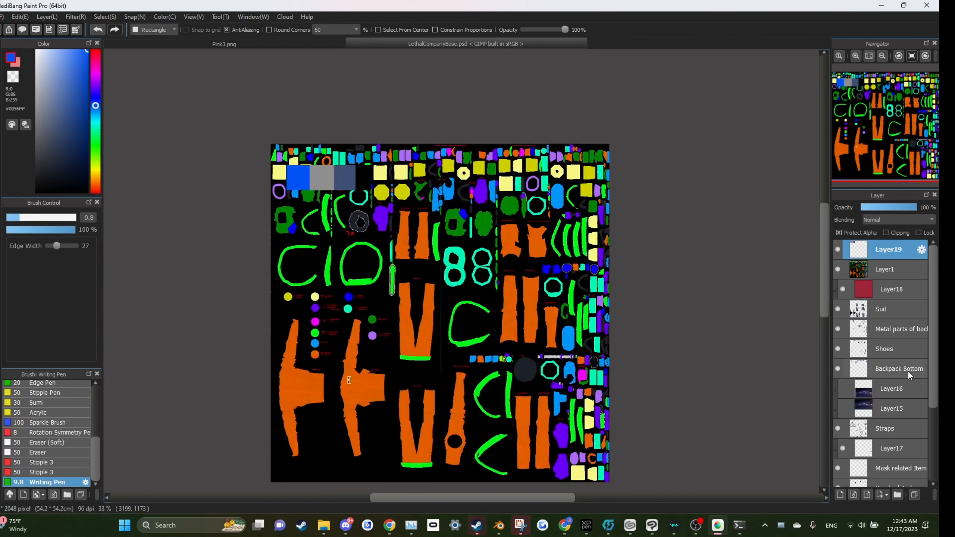
{"action": "scroll", "coordinate": [909, 374], "scroll_direction": "down", "scroll_amount": 2}
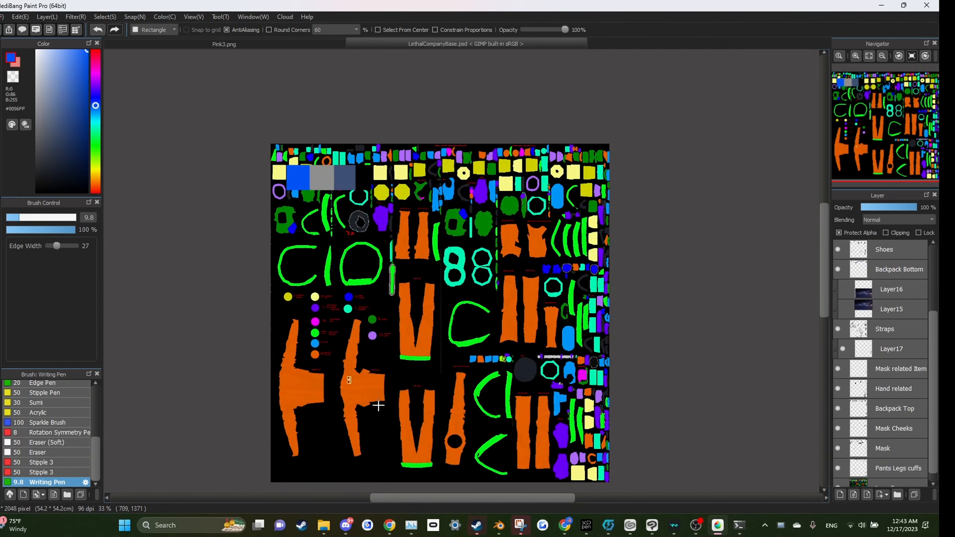
{"action": "scroll", "coordinate": [384, 386], "scroll_direction": "up", "scroll_amount": 3}
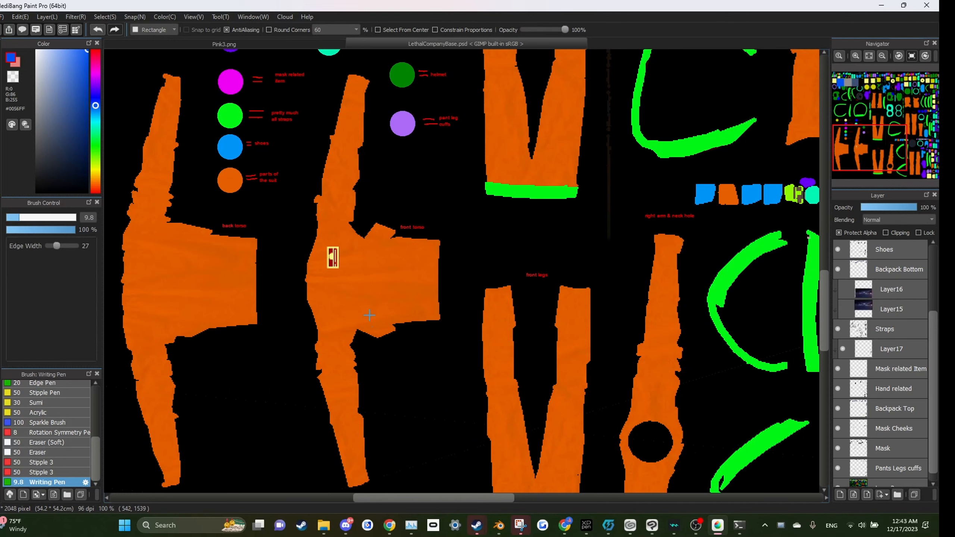
Step: Try Magic Wand selections on the front torso at tolerance 1 and then 146, clearing each selection
{"action": "key", "text": "w"}
{"action": "left_click", "coordinate": [350, 322]}
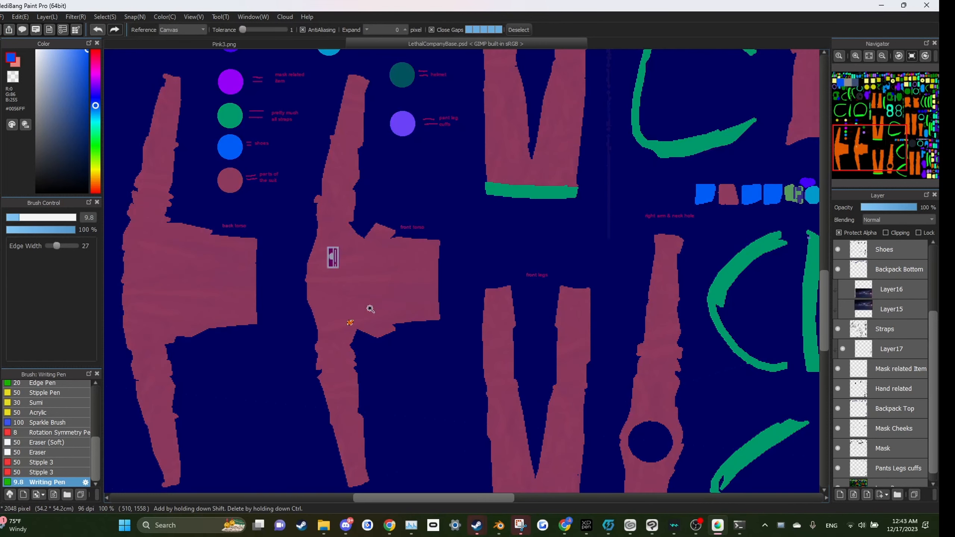
{"action": "key", "text": "ctrl+d"}
{"action": "left_click_drag", "start_coordinate": [243, 30], "coordinate": [267, 30]}
{"action": "left_click", "coordinate": [369, 301]}
{"action": "key", "text": "ctrl+d"}
{"action": "left_click", "coordinate": [395, 288]}
{"action": "key", "text": "ctrl+d"}
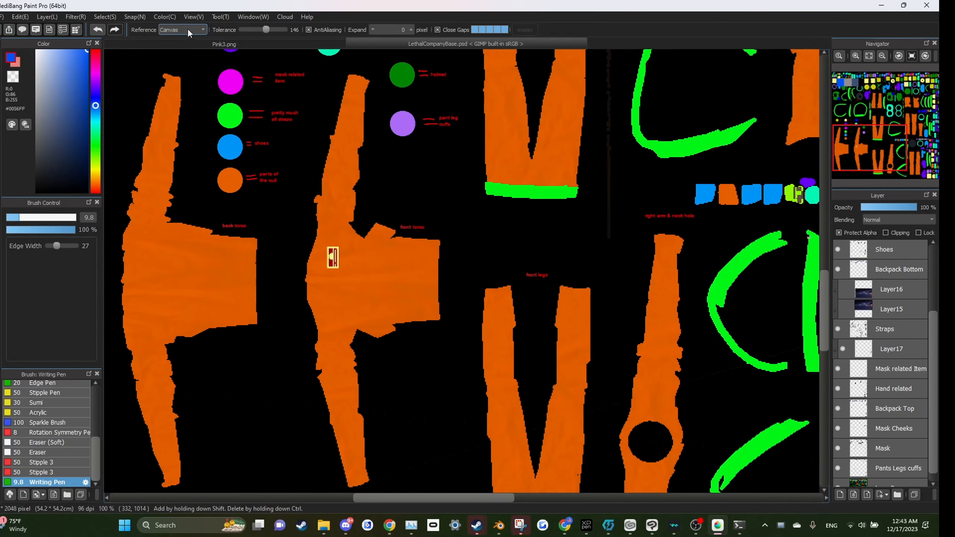
Step: Retry the Magic Wand on the torso at tolerance 254, inspect the selected spot, and clear the selection
{"action": "left_click", "coordinate": [409, 270]}
{"action": "left_click_drag", "start_coordinate": [266, 30], "coordinate": [283, 29]}
{"action": "key", "text": "ctrl+d"}
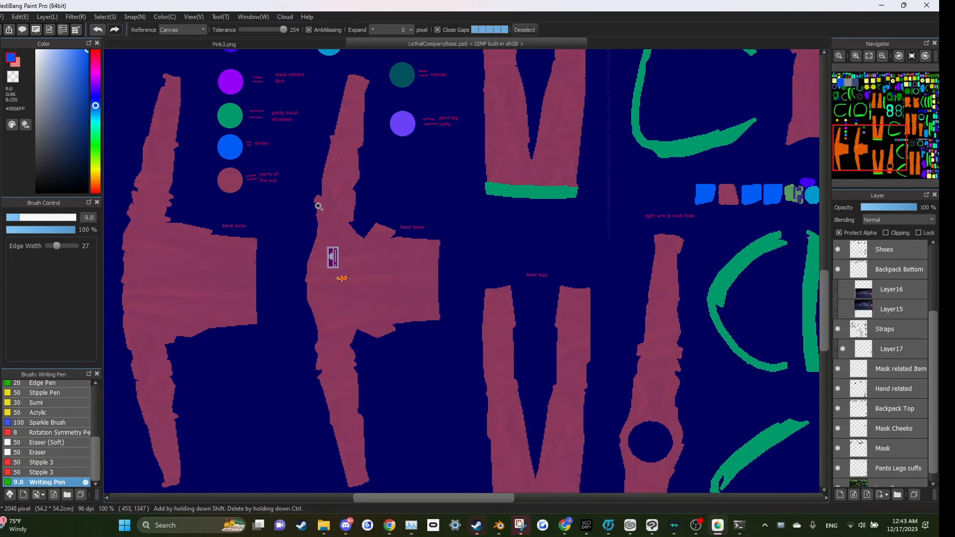
{"action": "scroll", "coordinate": [327, 221], "scroll_direction": "down", "scroll_amount": 3}
{"action": "scroll", "coordinate": [326, 220], "scroll_direction": "up", "scroll_amount": 6}
{"action": "scroll", "coordinate": [930, 390], "scroll_direction": "up", "scroll_amount": 3}
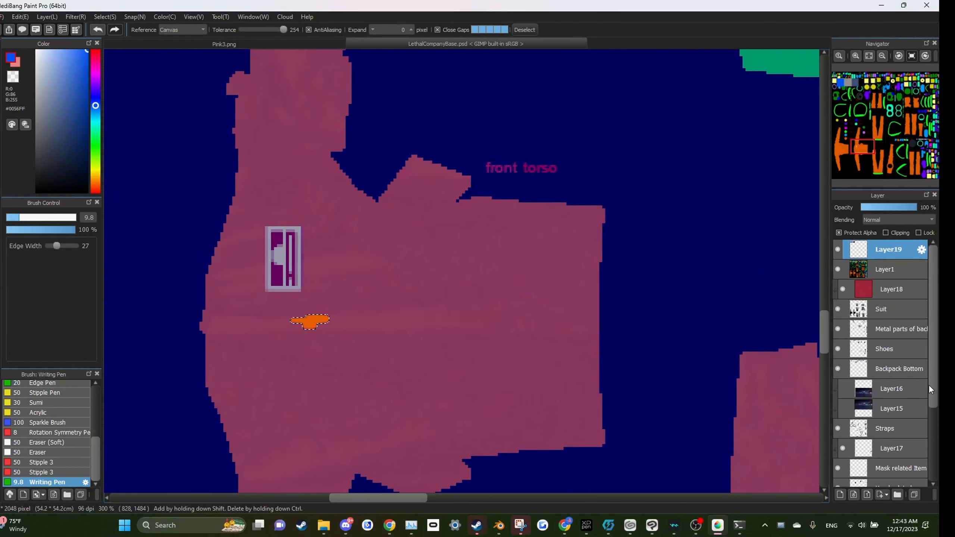
{"action": "key", "text": "ctrl+d"}
Step: Set the Magic Wand tolerance to 88
{"action": "scroll", "coordinate": [430, 324], "scroll_direction": "up", "scroll_amount": 3}
{"action": "scroll", "coordinate": [372, 280], "scroll_direction": "down", "scroll_amount": 8}
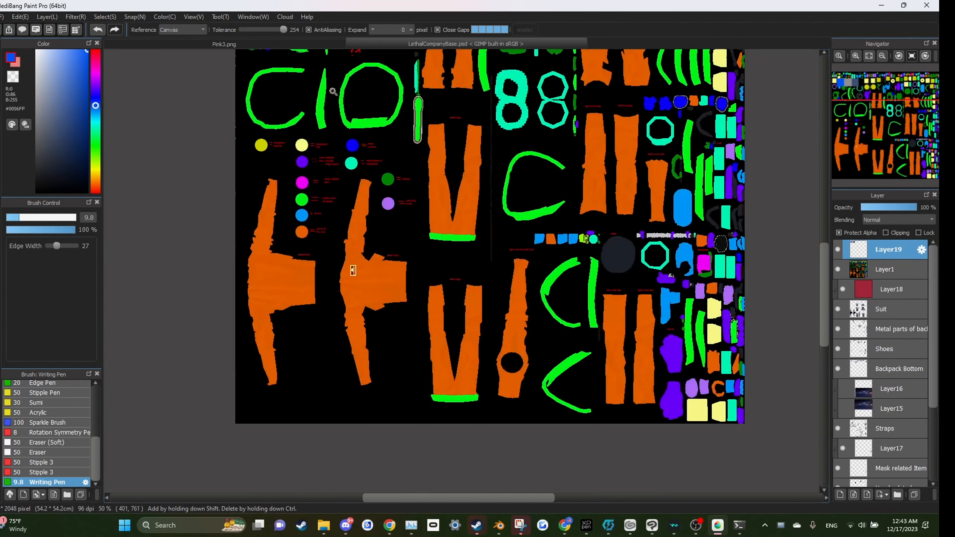
{"action": "left_click_drag", "start_coordinate": [283, 30], "coordinate": [257, 30]}
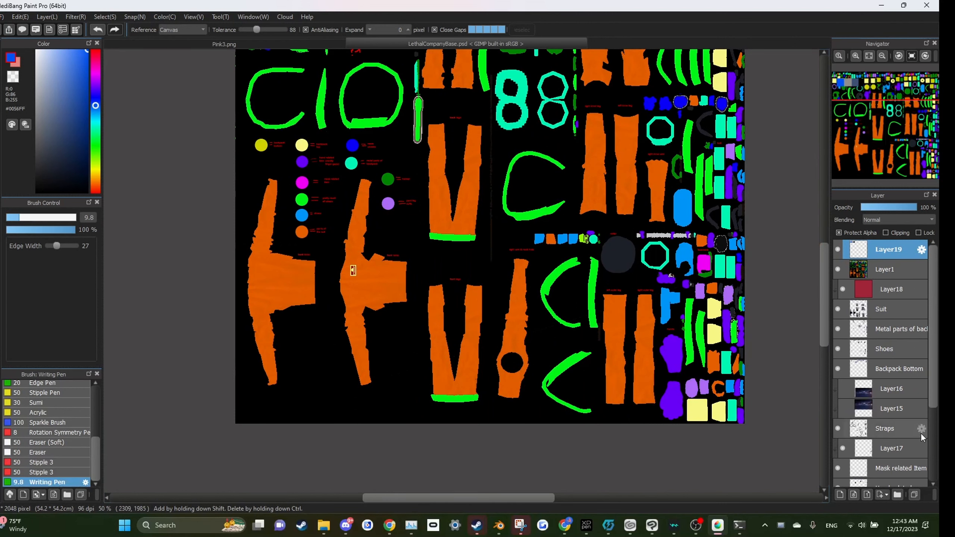
Step: Select the Suit layer and switch back to the Rectangle tool
{"action": "scroll", "coordinate": [921, 436], "scroll_direction": "down", "scroll_amount": 3}
{"action": "left_click", "coordinate": [872, 454]}
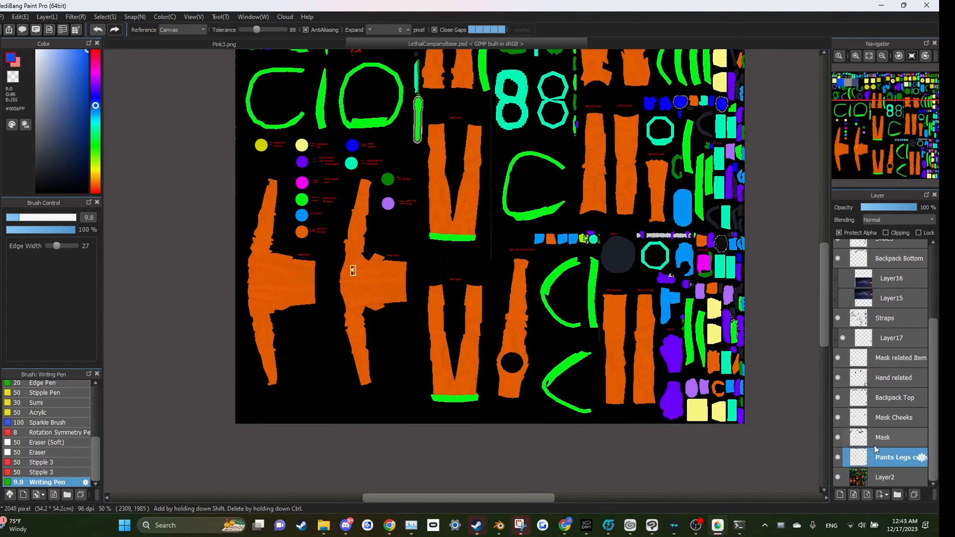
{"action": "left_click", "coordinate": [875, 444]}
{"action": "scroll", "coordinate": [877, 447], "scroll_direction": "up", "scroll_amount": 2}
{"action": "scroll", "coordinate": [877, 446], "scroll_direction": "up", "scroll_amount": 2}
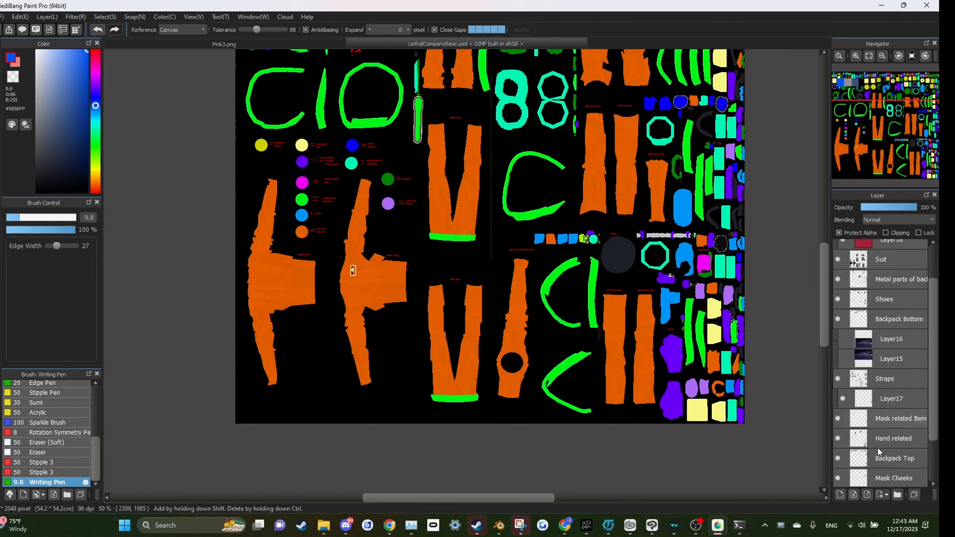
{"action": "left_click", "coordinate": [882, 309]}
{"action": "scroll", "coordinate": [353, 270], "scroll_direction": "down", "scroll_amount": 2}
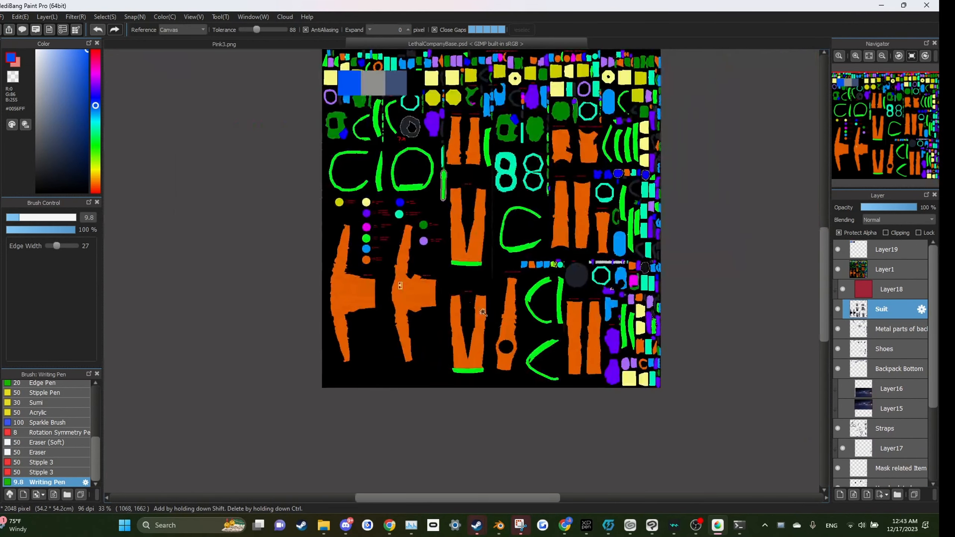
{"action": "left_click", "coordinate": [0, 75]}
{"action": "left_click", "coordinate": [0, 115]}
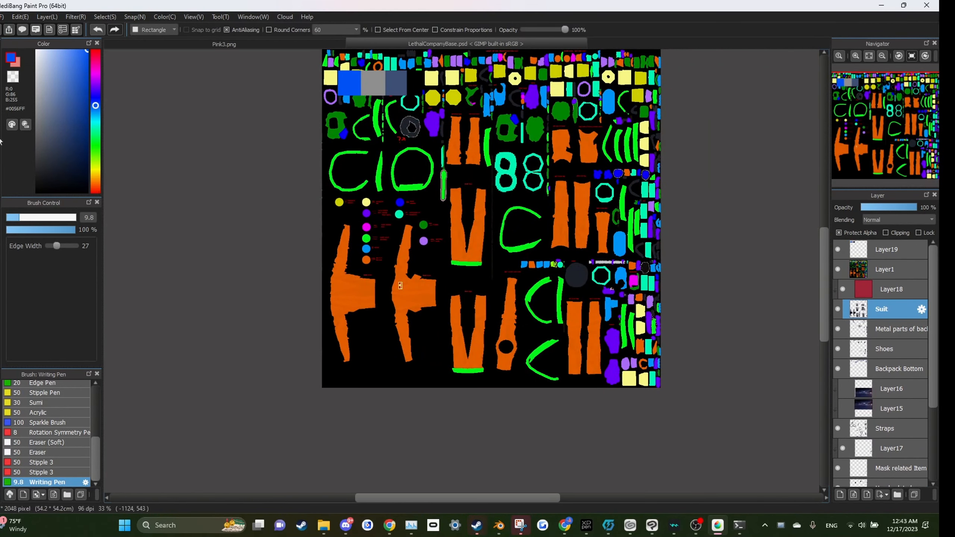
Step: Set the Rectangle tool's shape option to Rectangle
{"action": "scroll", "coordinate": [330, 272], "scroll_direction": "down", "scroll_amount": 1}
{"action": "scroll", "coordinate": [330, 271], "scroll_direction": "up", "scroll_amount": 3}
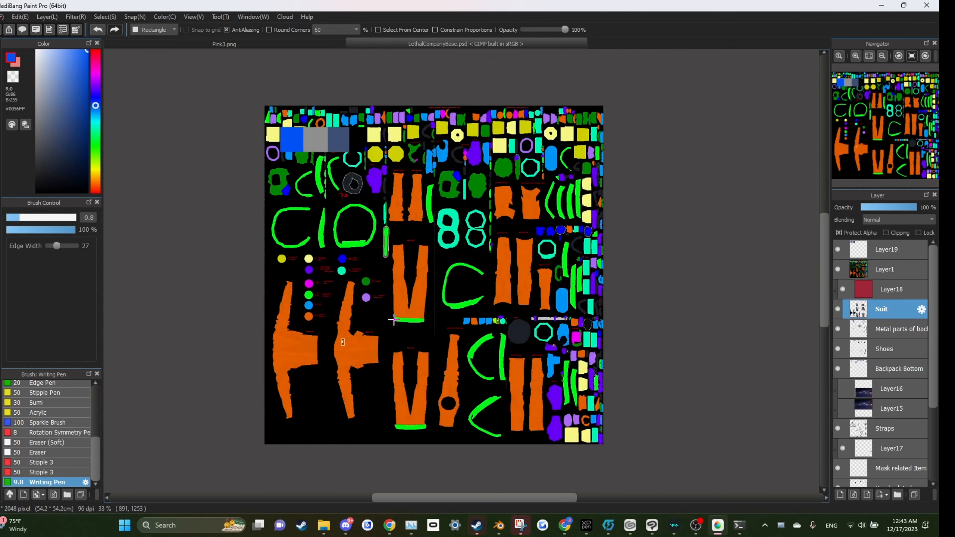
{"action": "left_click", "coordinate": [174, 30]}
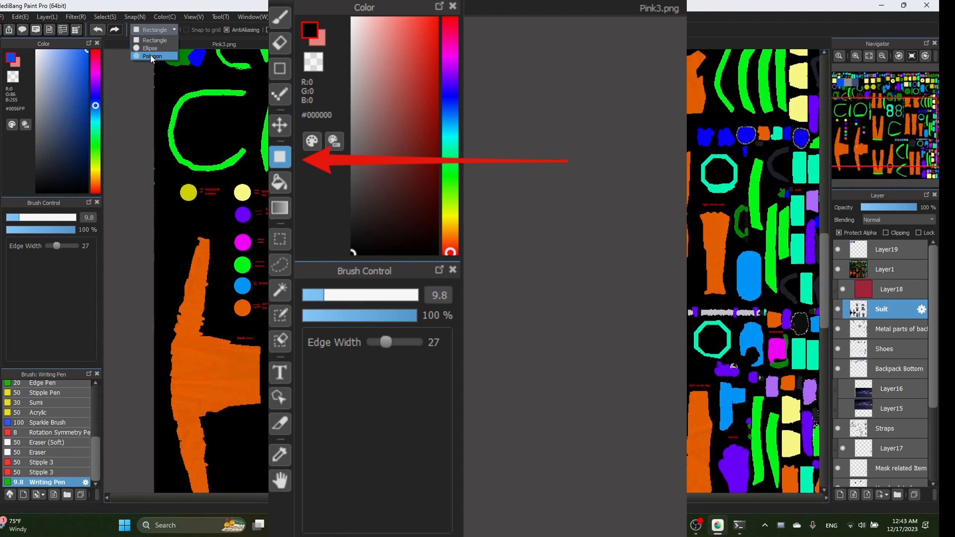
{"action": "left_click", "coordinate": [151, 40]}
Step: Draw a test rectangle over the suit pieces and switch between Layer18 and the Suit layer
{"action": "scroll", "coordinate": [411, 293], "scroll_direction": "down", "scroll_amount": 3}
{"action": "scroll", "coordinate": [406, 248], "scroll_direction": "up", "scroll_amount": 1}
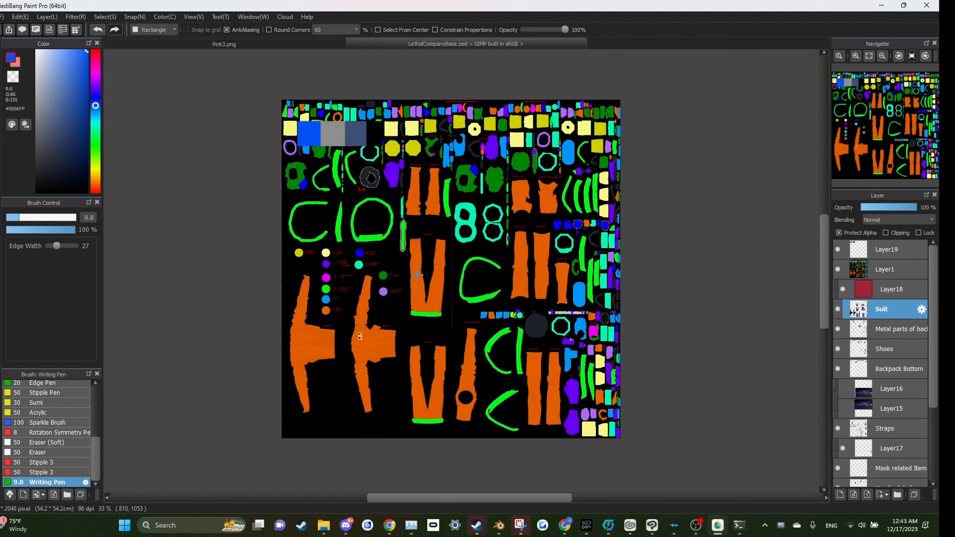
{"action": "left_click_drag", "start_coordinate": [473, 182], "coordinate": [698, 337]}
{"action": "left_click", "coordinate": [874, 292]}
{"action": "left_click", "coordinate": [876, 309]}
{"action": "left_click", "coordinate": [871, 292]}
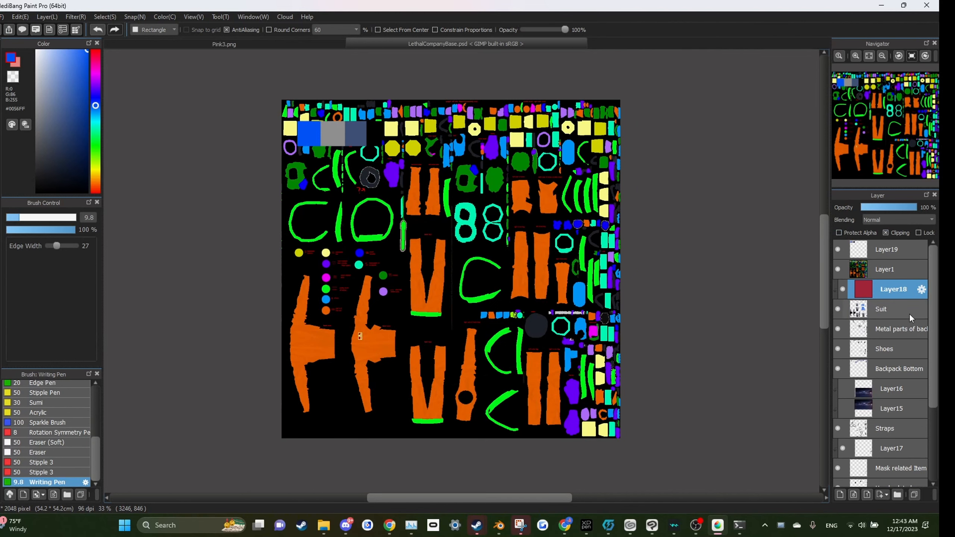
Step: Hide Layer1 and Layer18, and fill the Suit layer's pieces bright blue with a canvas-wide rectangle
{"action": "left_click_drag", "start_coordinate": [829, 464], "coordinate": [816, 451]}
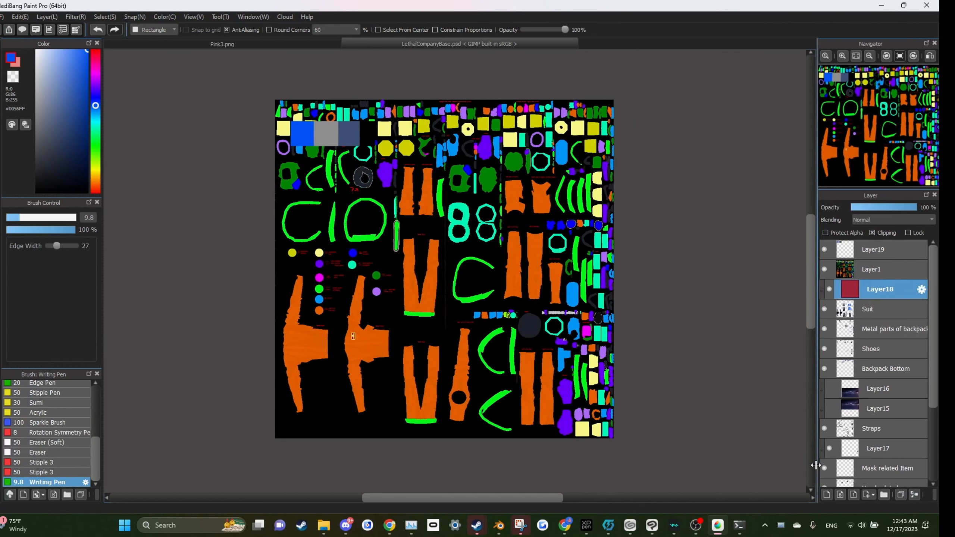
{"action": "left_click", "coordinate": [823, 269]}
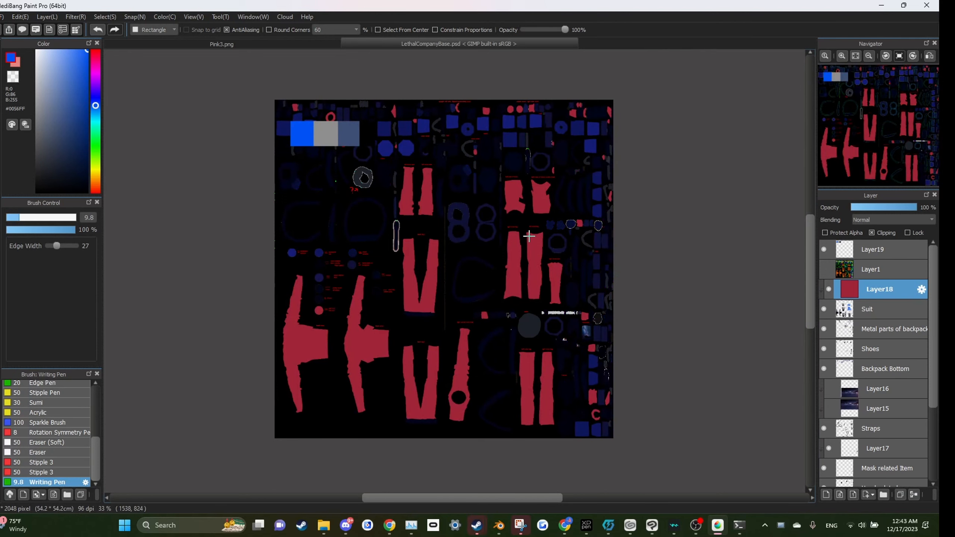
{"action": "left_click", "coordinate": [869, 309]}
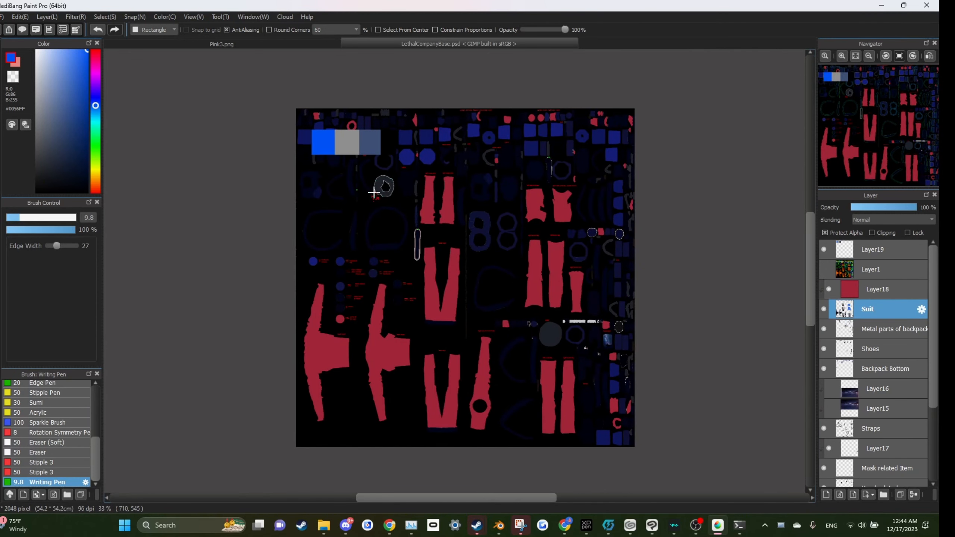
{"action": "left_click_drag", "start_coordinate": [242, 99], "coordinate": [700, 487]}
{"action": "left_click", "coordinate": [828, 289]}
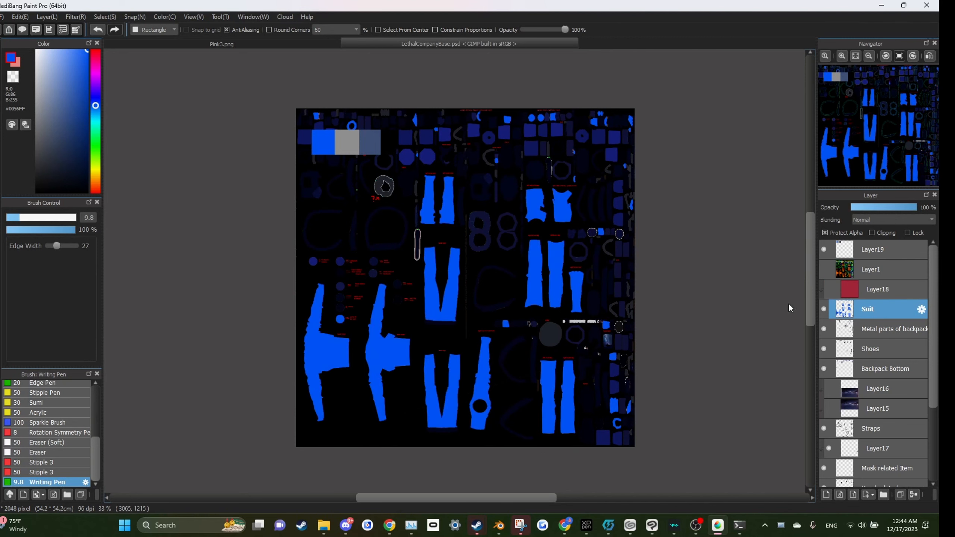
Step: Try filling the Suit layer with the slate-blue, black, grey and bright blue colours in turn
{"action": "left_click_drag", "start_coordinate": [203, 84], "coordinate": [251, 73]}
{"action": "scroll", "coordinate": [430, 268], "scroll_direction": "down", "scroll_amount": 2}
{"action": "left_click", "coordinate": [370, 118], "text": "alt"}
{"action": "left_click_drag", "start_coordinate": [296, 71], "coordinate": [709, 426]}
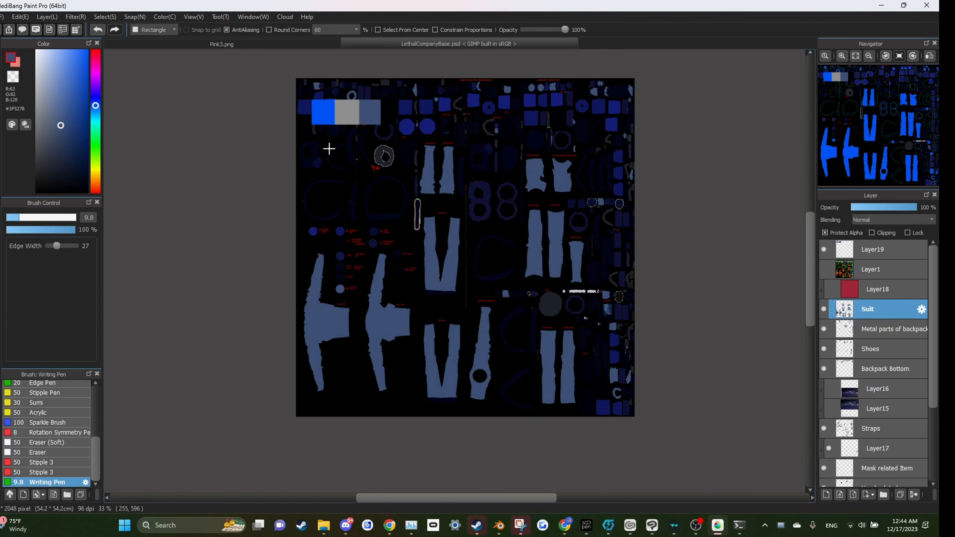
{"action": "left_click", "coordinate": [385, 116], "text": "alt"}
{"action": "left_click_drag", "start_coordinate": [279, 61], "coordinate": [723, 440]}
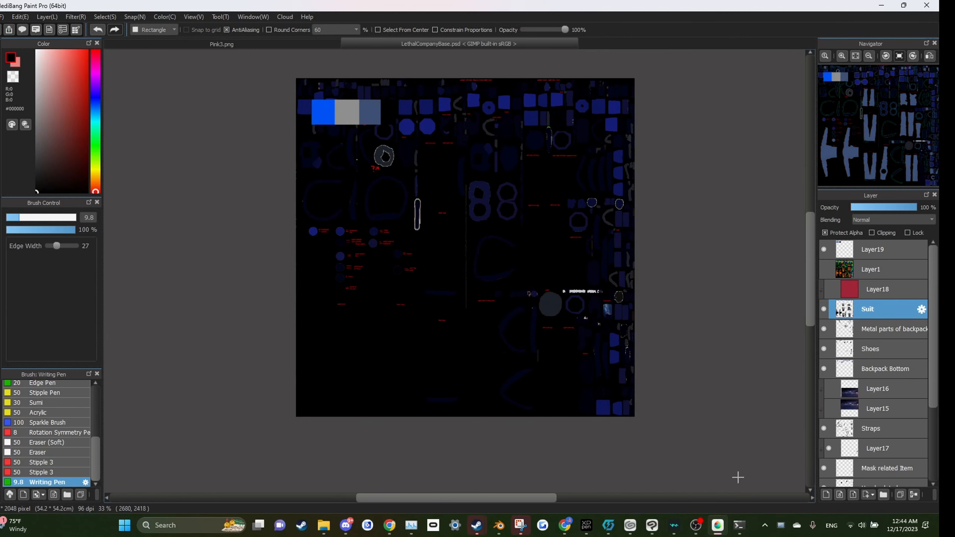
{"action": "left_click", "coordinate": [324, 114], "text": "alt"}
{"action": "left_click", "coordinate": [346, 112], "text": "alt"}
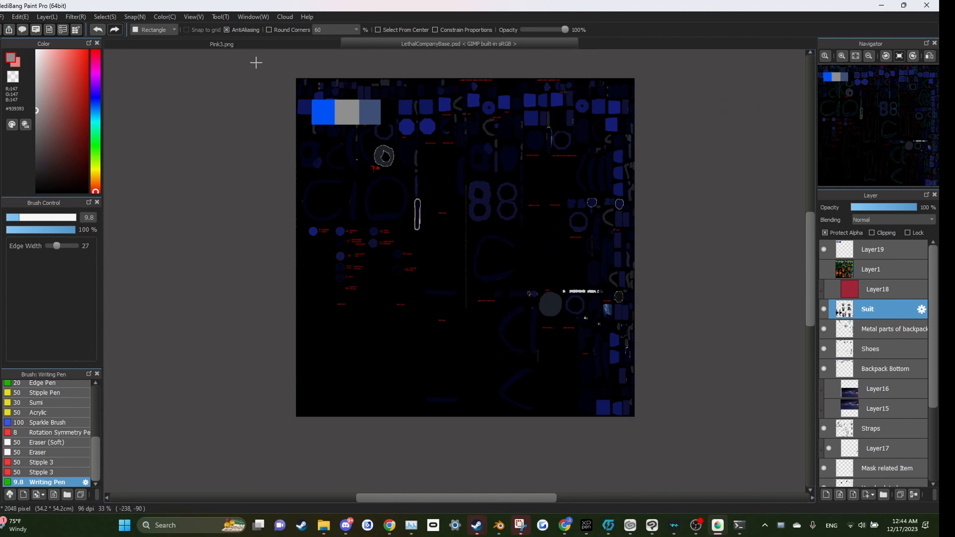
{"action": "left_click_drag", "start_coordinate": [255, 60], "coordinate": [322, 123]}
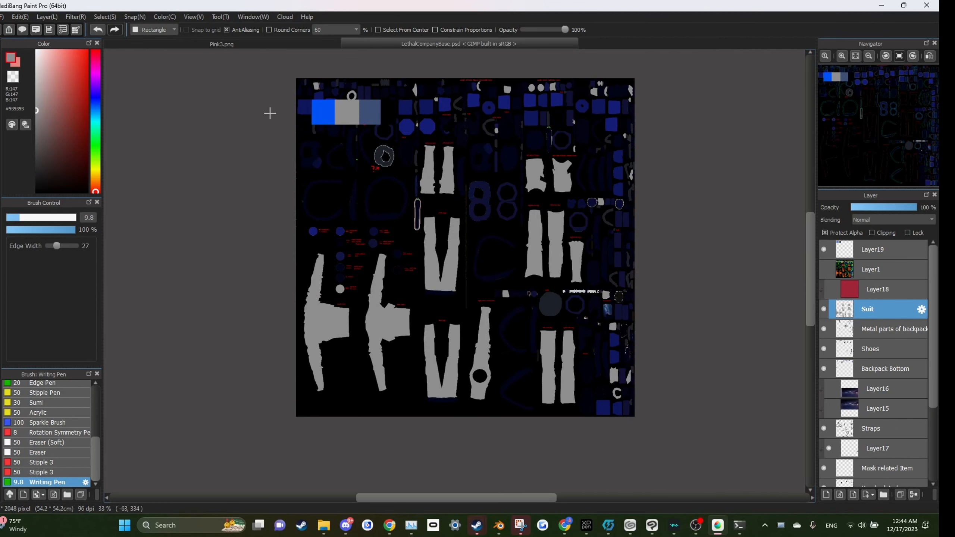
{"action": "left_click", "coordinate": [326, 112], "text": "alt"}
{"action": "left_click_drag", "start_coordinate": [269, 64], "coordinate": [664, 443]}
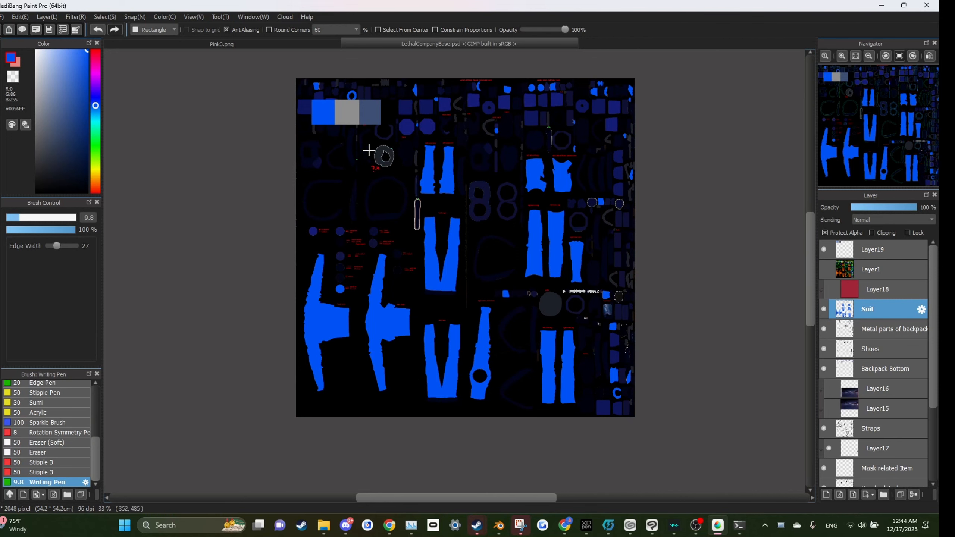
Step: Pick the slate-blue #3F5278 swatch colour and fill the Suit layer's pieces with it
{"action": "scroll", "coordinate": [382, 161], "scroll_direction": "up", "scroll_amount": 2}
{"action": "scroll", "coordinate": [417, 226], "scroll_direction": "down", "scroll_amount": 2}
{"action": "scroll", "coordinate": [397, 215], "scroll_direction": "up", "scroll_amount": 1}
{"action": "scroll", "coordinate": [322, 128], "scroll_direction": "down", "scroll_amount": 1}
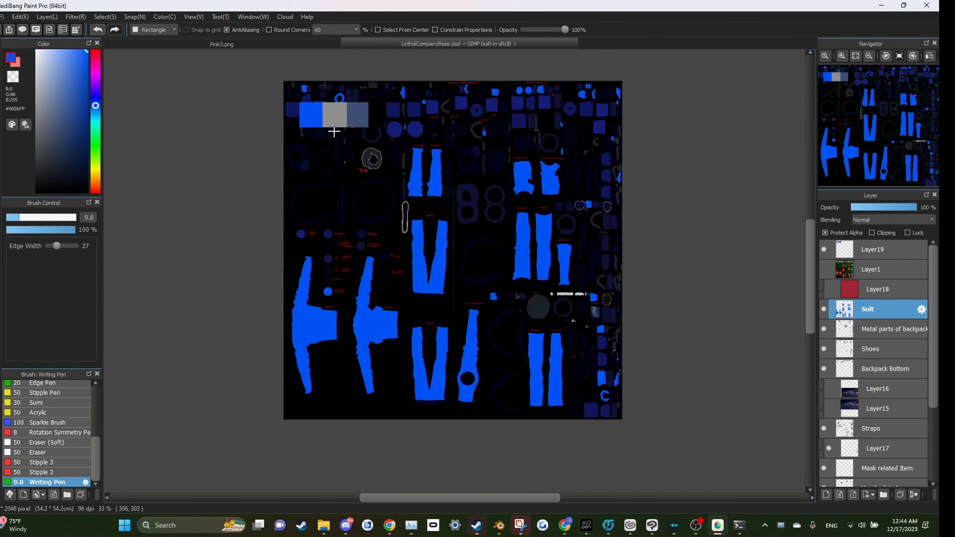
{"action": "right_click", "coordinate": [361, 110]}
{"action": "left_click_drag", "start_coordinate": [284, 79], "coordinate": [239, 47]}
{"action": "scroll", "coordinate": [395, 210], "scroll_direction": "down", "scroll_amount": 1}
{"action": "scroll", "coordinate": [394, 210], "scroll_direction": "up", "scroll_amount": 1}
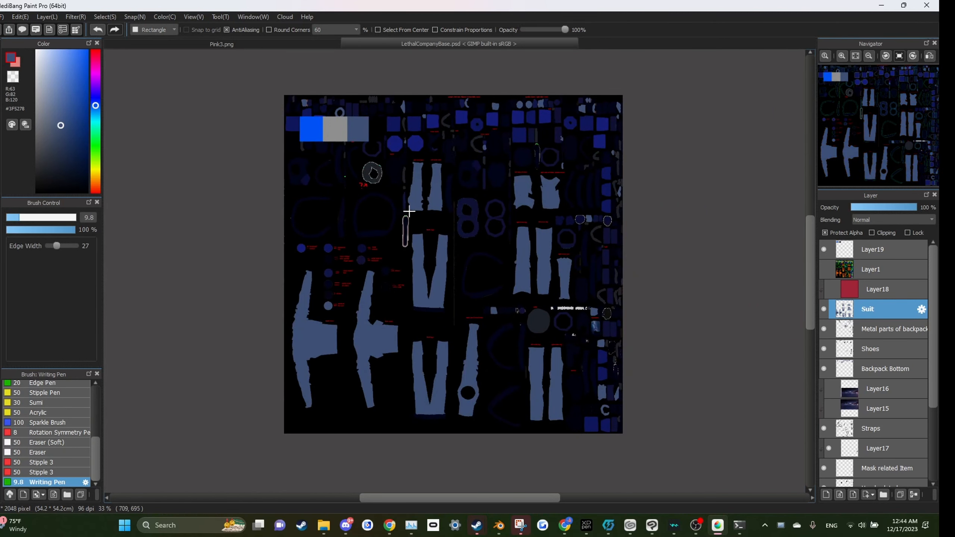
Step: Select the Metal parts of backpack layer and fill its pieces with the bright blue swatch colour
{"action": "left_click", "coordinate": [884, 337]}
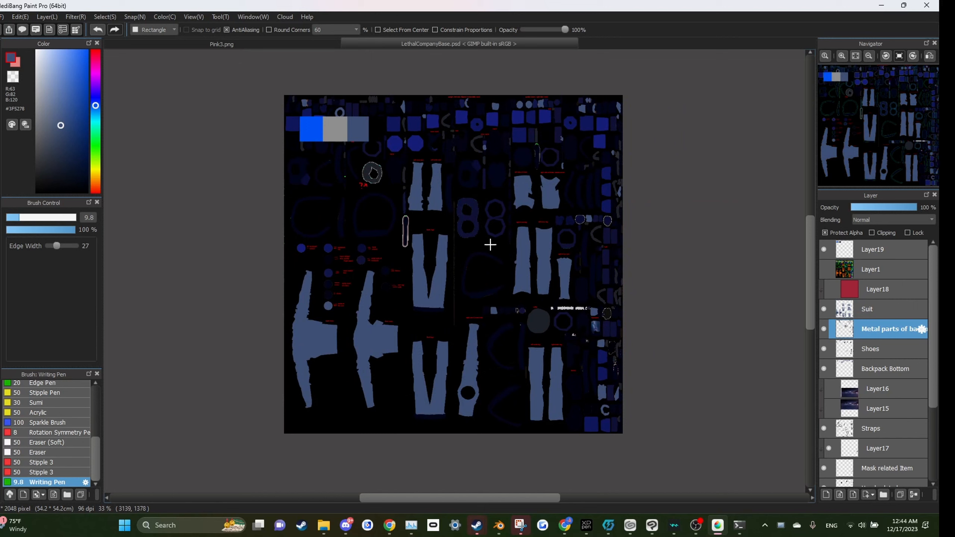
{"action": "right_click", "coordinate": [302, 137]}
{"action": "left_click_drag", "start_coordinate": [277, 96], "coordinate": [729, 463]}
Step: Select the Shoes layer and fill its pieces with black
{"action": "right_click", "coordinate": [372, 148]}
{"action": "left_click", "coordinate": [865, 351]}
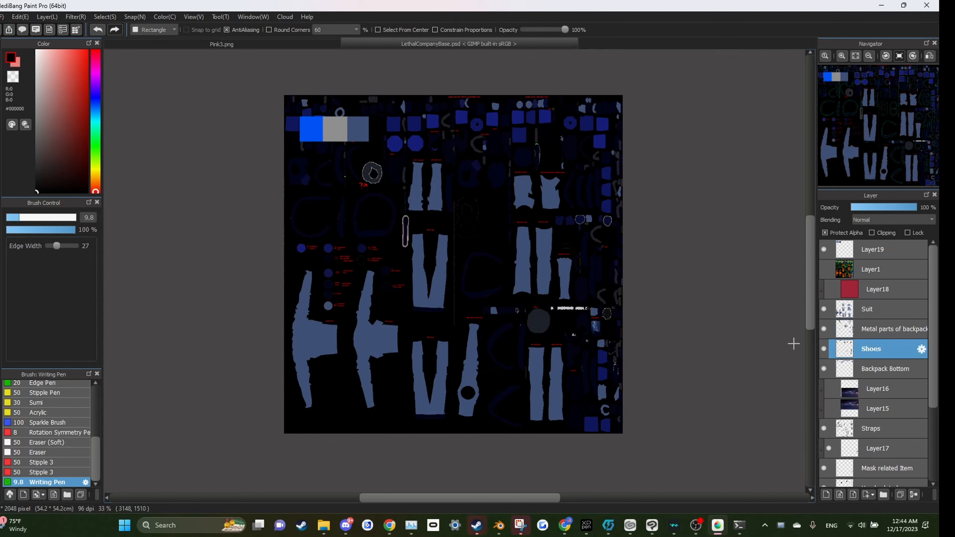
{"action": "right_click", "coordinate": [333, 135]}
{"action": "right_click", "coordinate": [377, 128]}
{"action": "left_click_drag", "start_coordinate": [267, 86], "coordinate": [224, 92]}
Step: Select the Backpack Bottom layer and fill its pieces with the bright blue swatch colour
{"action": "left_click", "coordinate": [876, 368]}
{"action": "right_click", "coordinate": [359, 132]}
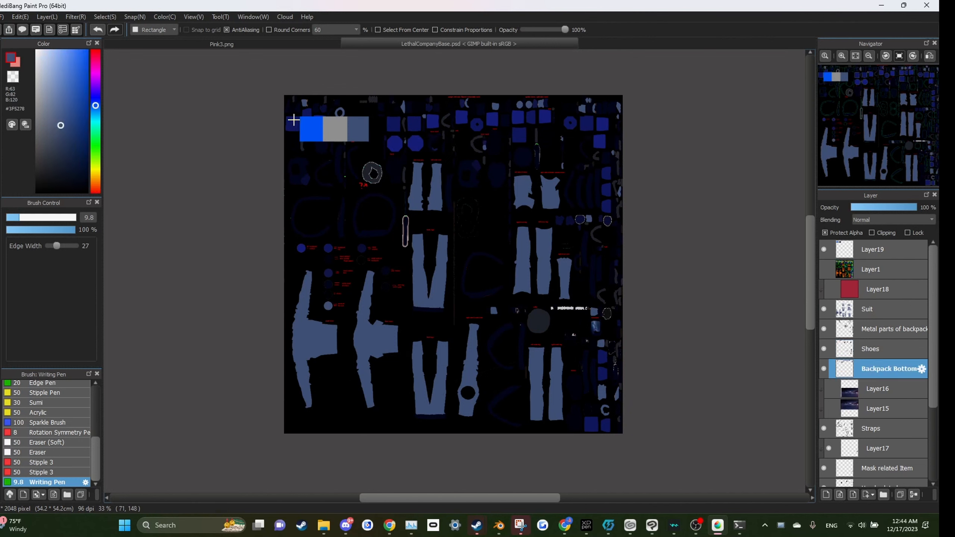
{"action": "right_click", "coordinate": [314, 126]}
{"action": "left_click_drag", "start_coordinate": [268, 90], "coordinate": [742, 461]}
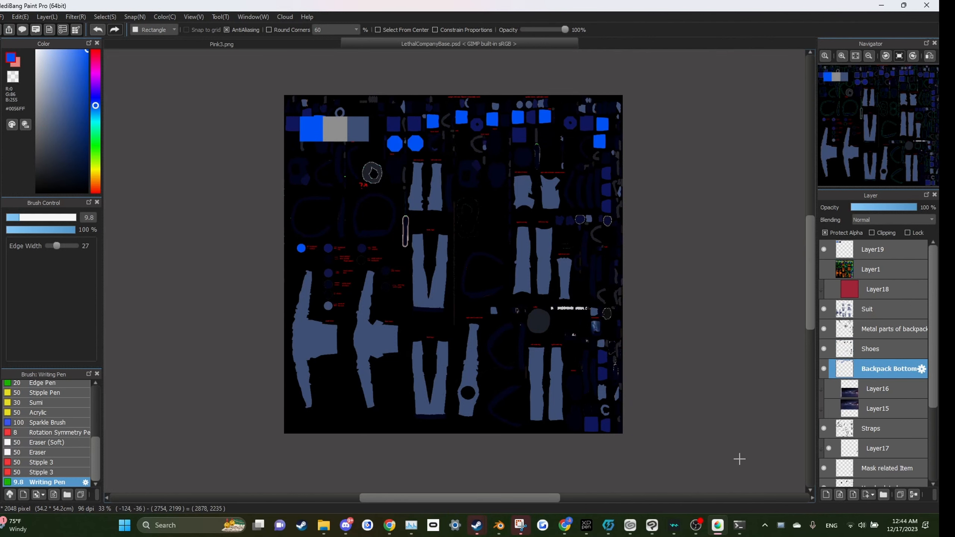
Step: Select the Straps layer, fill it with the grey swatch, then refill it with darker grey #575757
{"action": "scroll", "coordinate": [876, 429], "scroll_direction": "down", "scroll_amount": 2}
{"action": "left_click", "coordinate": [876, 399]}
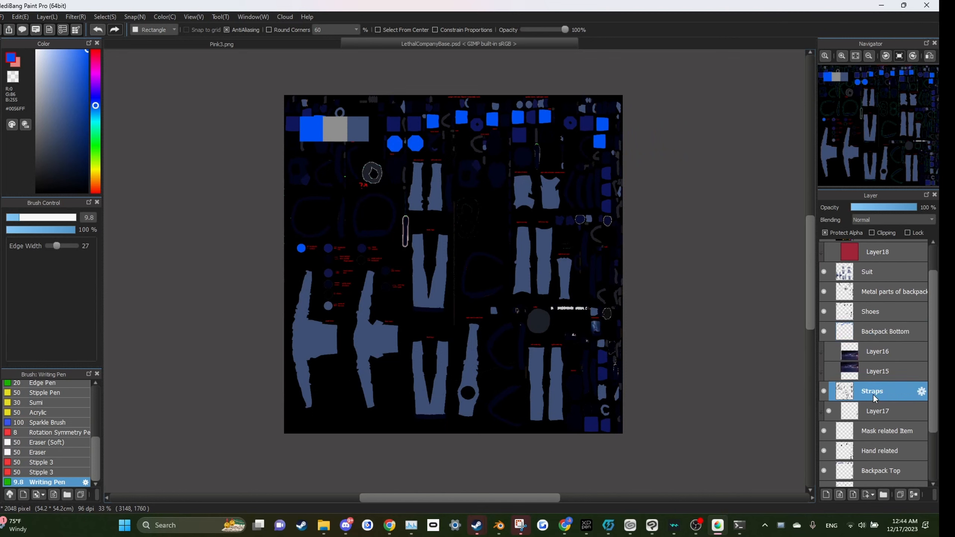
{"action": "right_click", "coordinate": [340, 138]}
{"action": "left_click_drag", "start_coordinate": [277, 94], "coordinate": [719, 471]}
{"action": "left_click_drag", "start_coordinate": [704, 469], "coordinate": [227, 78]}
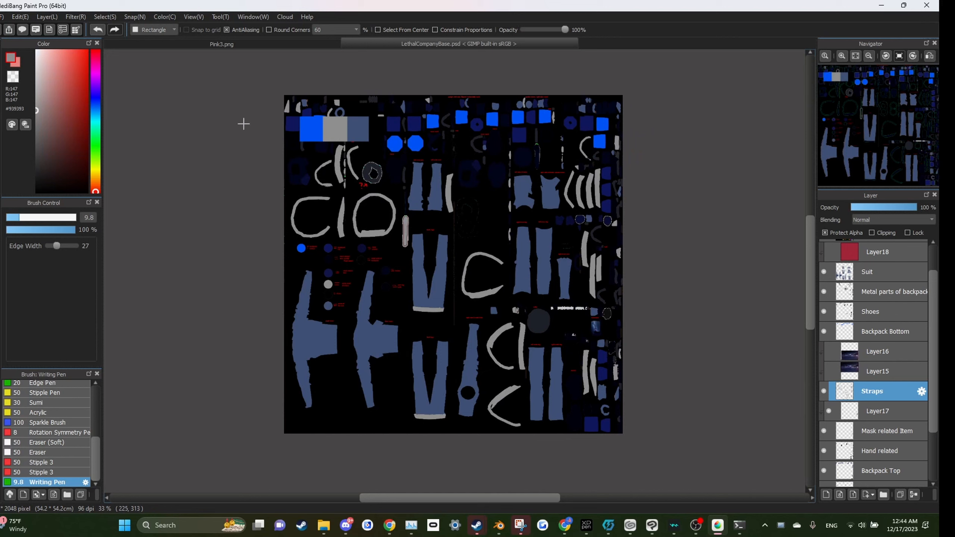
{"action": "left_click_drag", "start_coordinate": [42, 117], "coordinate": [22, 142]}
{"action": "mouse_move", "coordinate": [237, 63]}
{"action": "left_mouse_down"}
{"action": "mouse_move", "coordinate": [697, 443]}
{"action": "mouse_move", "coordinate": [236, 65]}
{"action": "left_mouse_up"}
Step: Select the Mask related Item layer and fill its pieces with the bright blue swatch colour
{"action": "left_click", "coordinate": [858, 416]}
{"action": "left_click", "coordinate": [866, 431]}
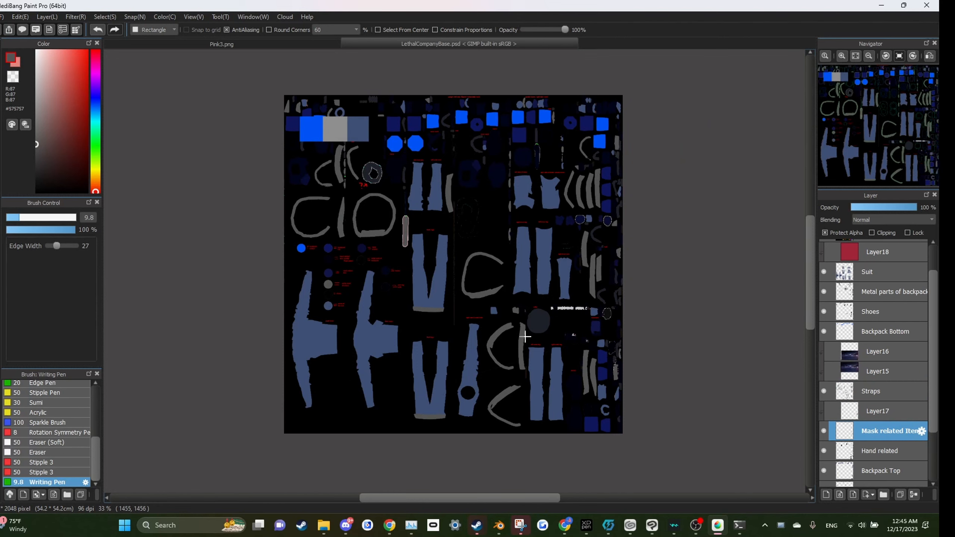
{"action": "left_click", "coordinate": [309, 136], "text": "alt"}
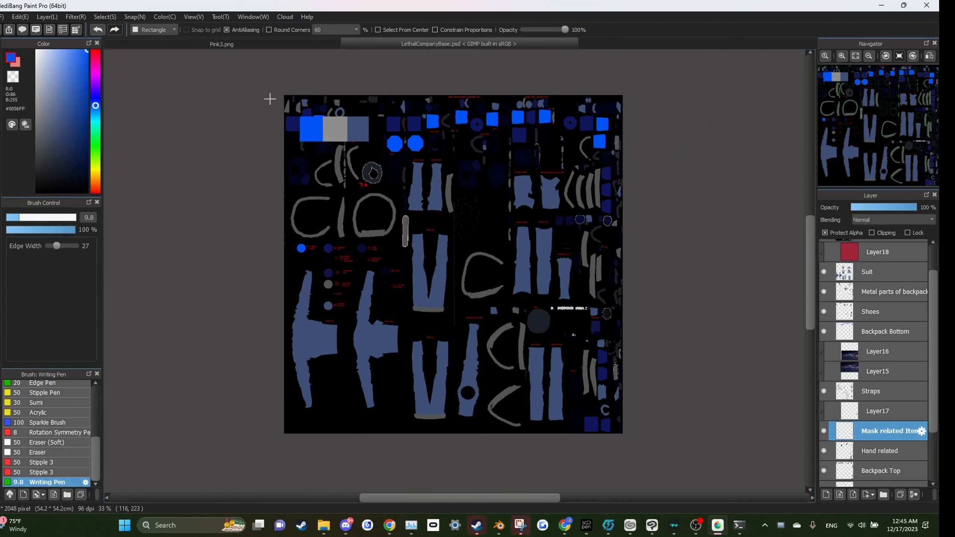
{"action": "left_click_drag", "start_coordinate": [265, 73], "coordinate": [249, 87]}
Step: Select the Hand related layer and fill its pieces with bright blue
{"action": "scroll", "coordinate": [865, 433], "scroll_direction": "down", "scroll_amount": 1}
{"action": "left_click", "coordinate": [842, 426]}
{"action": "left_click_drag", "start_coordinate": [700, 487], "coordinate": [655, 439]}
{"action": "left_click", "coordinate": [880, 448]}
{"action": "left_click_drag", "start_coordinate": [668, 447], "coordinate": [232, 58]}
Step: Select the Mask Cheeks layer and fill its pieces with black
{"action": "left_click", "coordinate": [882, 463]}
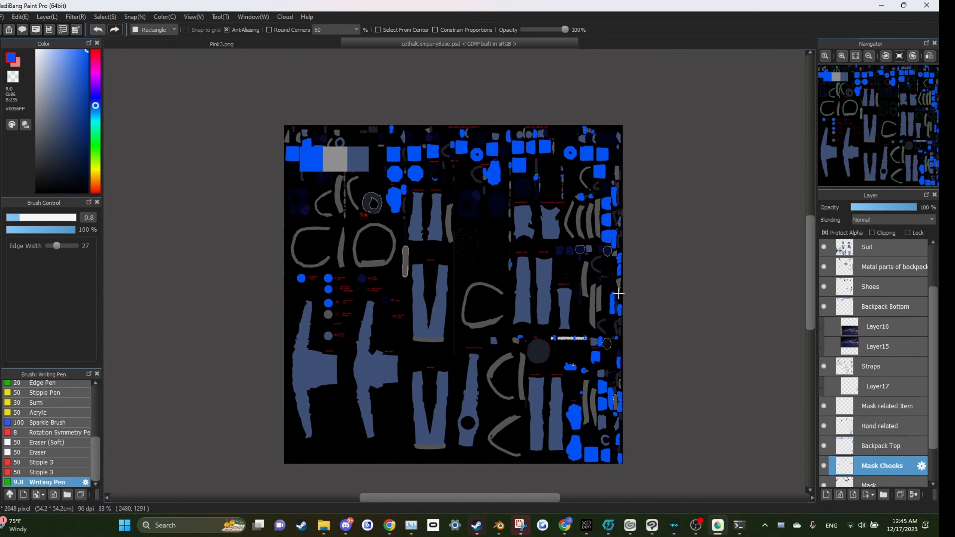
{"action": "right_click", "coordinate": [358, 168]}
{"action": "right_click", "coordinate": [384, 158]}
{"action": "left_click_drag", "start_coordinate": [266, 115], "coordinate": [684, 440]}
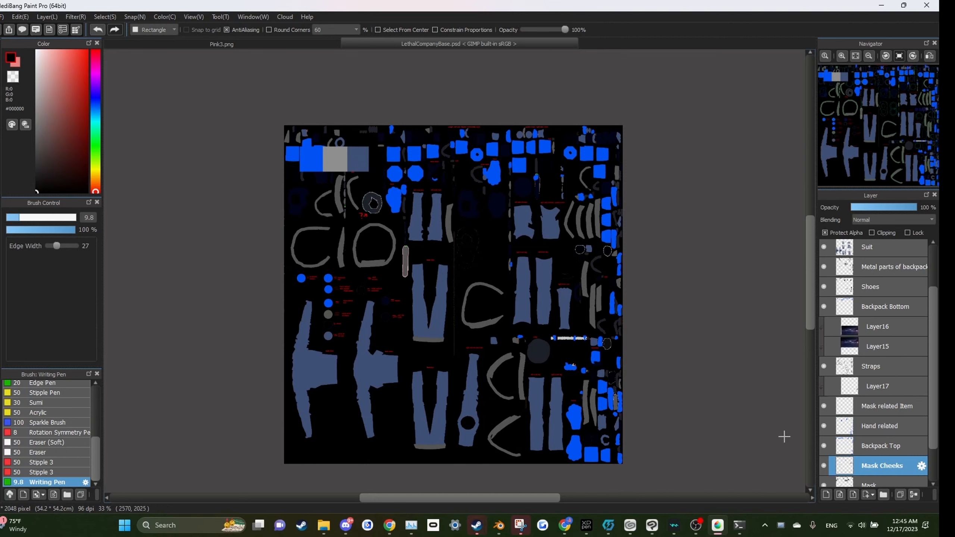
Step: Select the Mask layer and pick the slate-blue #3F5278 swatch colour
{"action": "scroll", "coordinate": [872, 444], "scroll_direction": "down", "scroll_amount": 1}
{"action": "left_click", "coordinate": [872, 466]}
{"action": "right_click", "coordinate": [359, 164]}
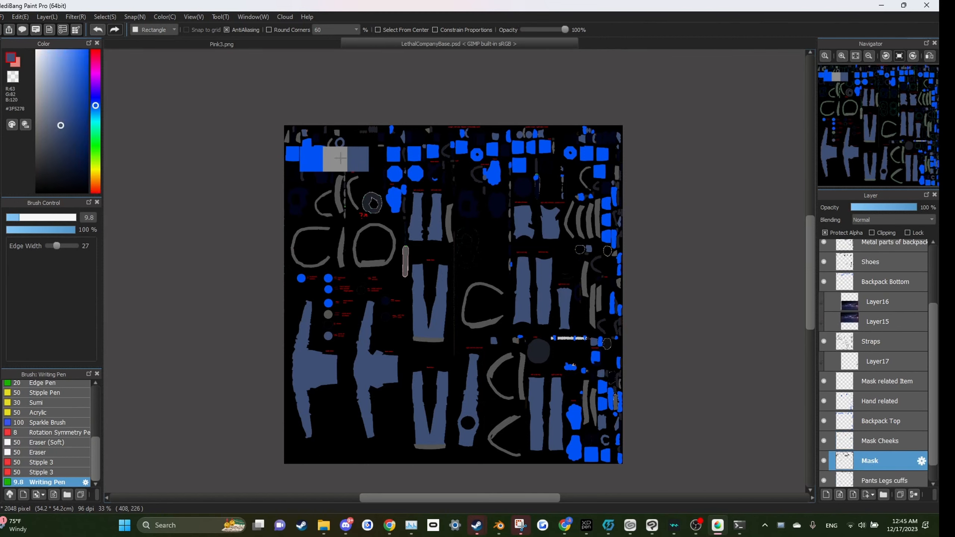
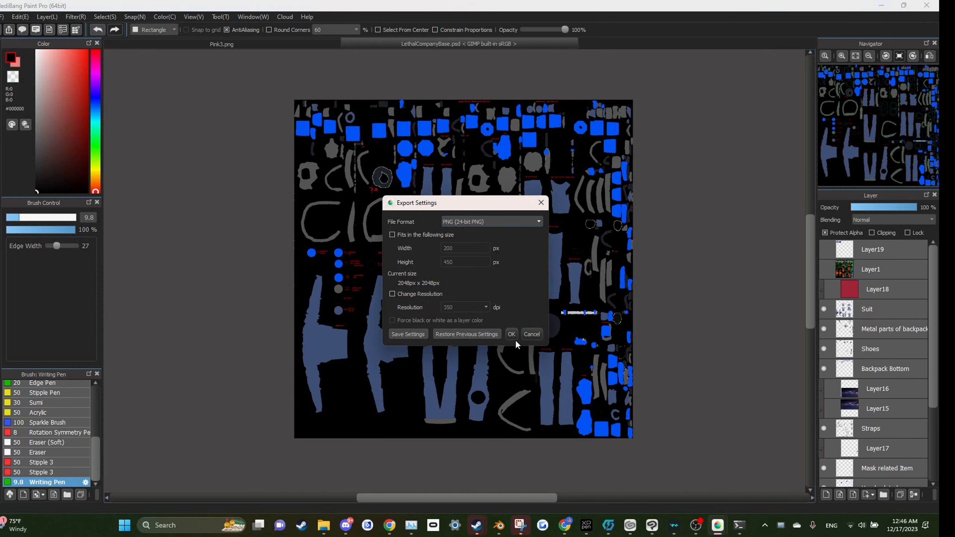
Step: Export the recoloured texture as a PNG named BlueGray
{"action": "left_click", "coordinate": [512, 334]}
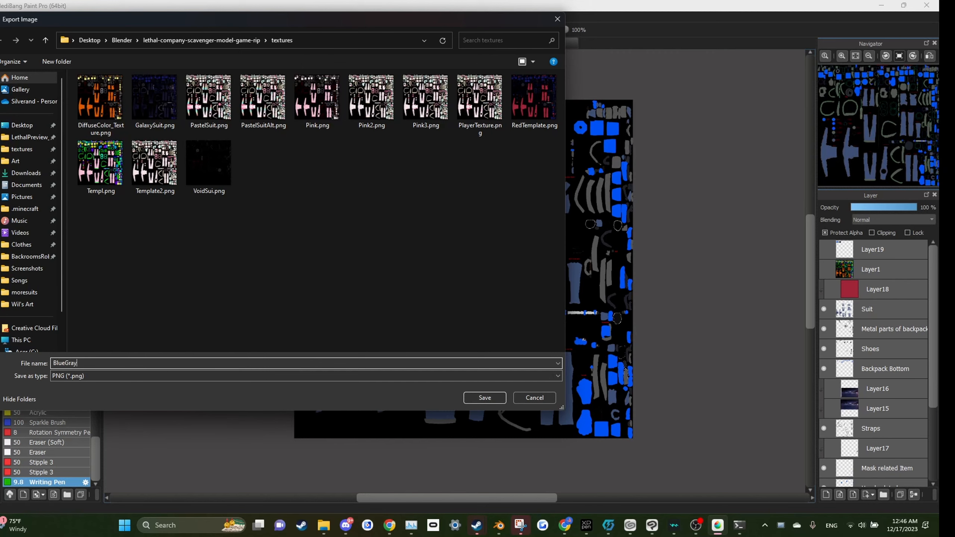
{"action": "key", "text": "Return"}
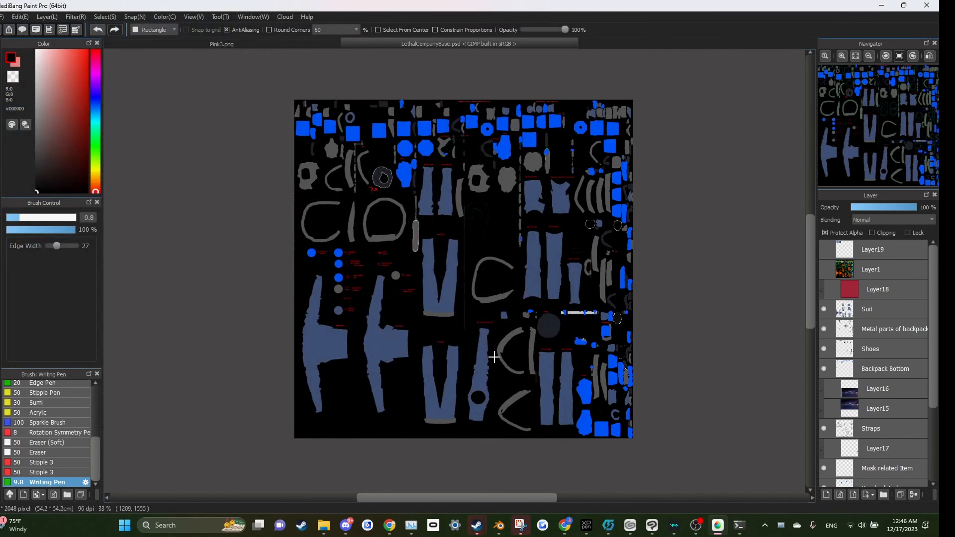
Step: Examine the Lethal Company Scavenger Model page on Sketchfab
{"action": "left_click", "coordinate": [499, 525]}
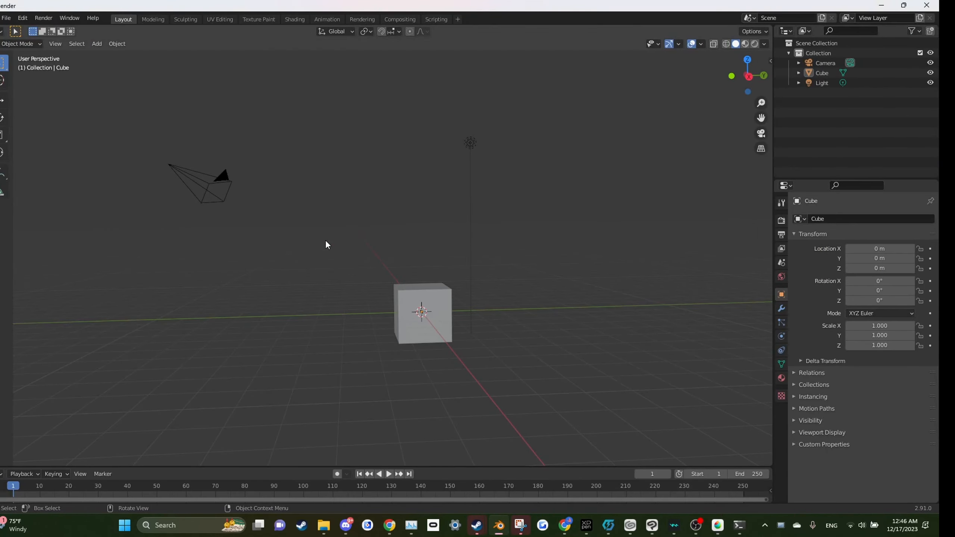
{"action": "left_click_drag", "start_coordinate": [415, 315], "coordinate": [356, 314]}
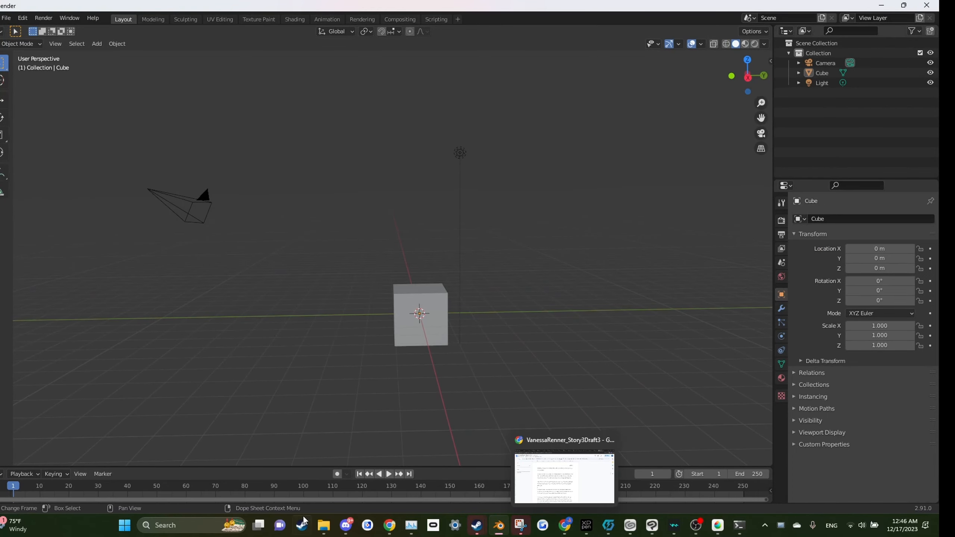
{"action": "left_click", "coordinate": [280, 476]}
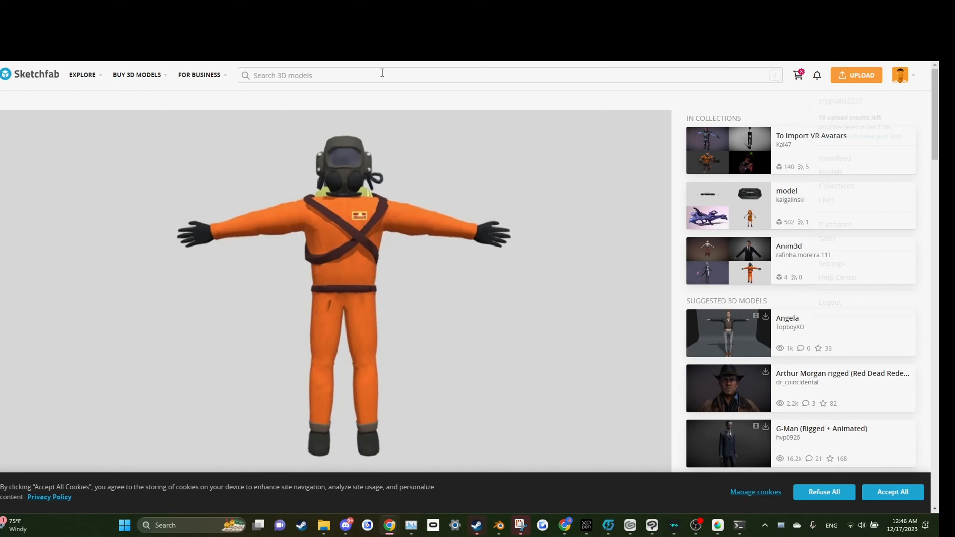
{"action": "mouse_move", "coordinate": [148, 69]}
{"action": "scroll", "coordinate": [356, 306], "scroll_direction": "down", "scroll_amount": 5}
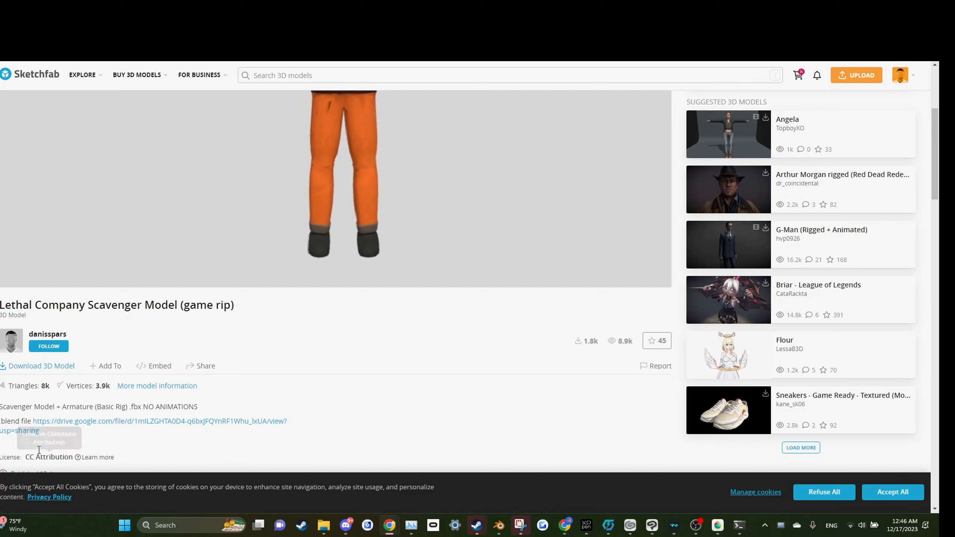
{"action": "scroll", "coordinate": [267, 375], "scroll_direction": "up", "scroll_amount": 4}
{"action": "scroll", "coordinate": [340, 230], "scroll_direction": "up", "scroll_amount": 1}
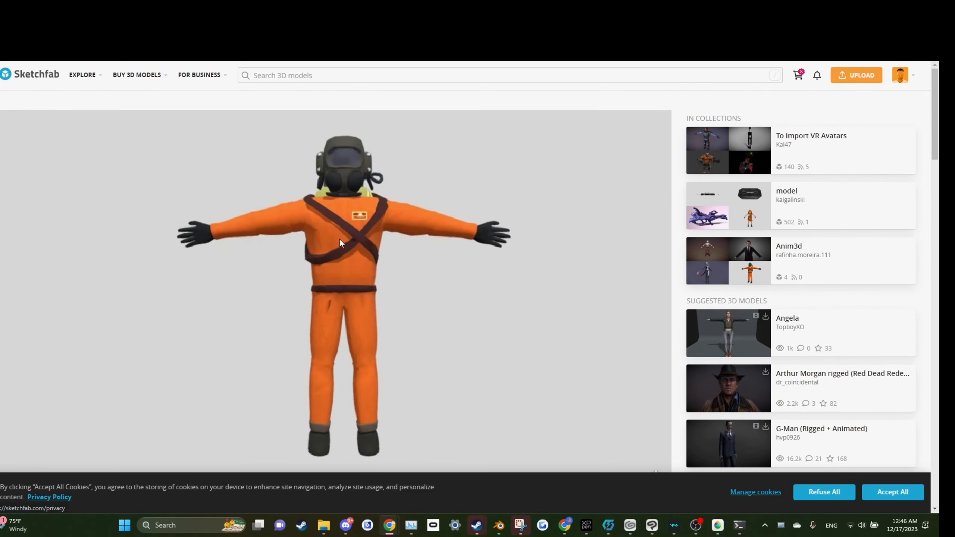
{"action": "scroll", "coordinate": [421, 289], "scroll_direction": "down", "scroll_amount": 3}
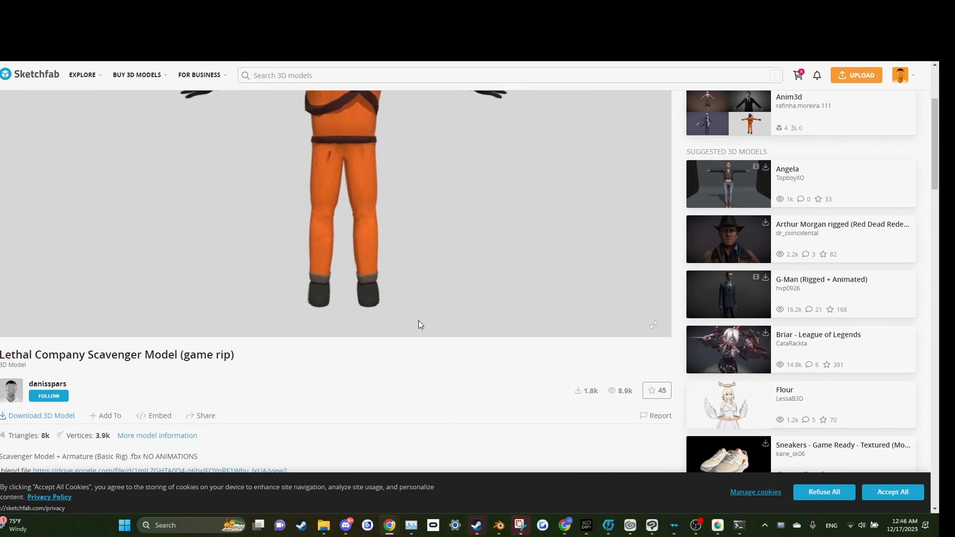
{"action": "scroll", "coordinate": [418, 321], "scroll_direction": "up", "scroll_amount": 3}
Step: Delete the default cube from the Blender scene
{"action": "left_click", "coordinate": [499, 525]}
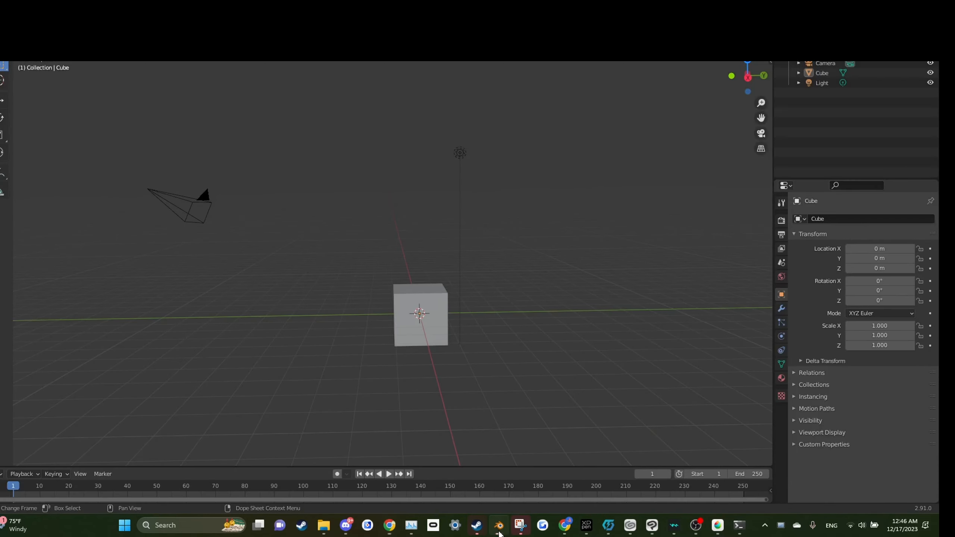
{"action": "scroll", "coordinate": [404, 167], "scroll_direction": "up", "scroll_amount": 1}
{"action": "mouse_move", "coordinate": [387, 167]}
{"action": "left_mouse_down"}
{"action": "mouse_move", "coordinate": [404, 167]}
{"action": "mouse_move", "coordinate": [378, 167]}
{"action": "left_mouse_up"}
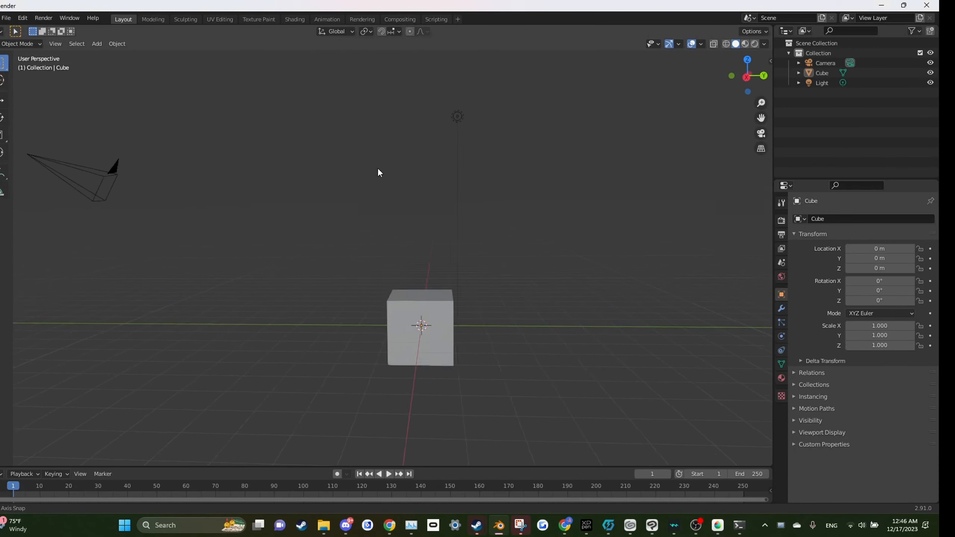
{"action": "left_click_drag", "start_coordinate": [398, 243], "coordinate": [514, 279]}
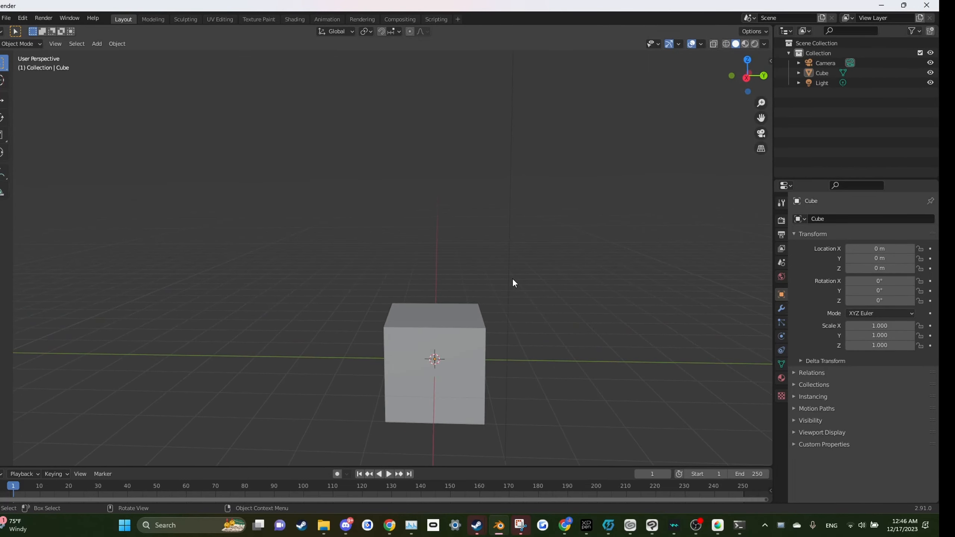
{"action": "left_click_drag", "start_coordinate": [515, 265], "coordinate": [436, 306]}
{"action": "left_click", "coordinate": [436, 306]}
{"action": "key", "text": "x"}
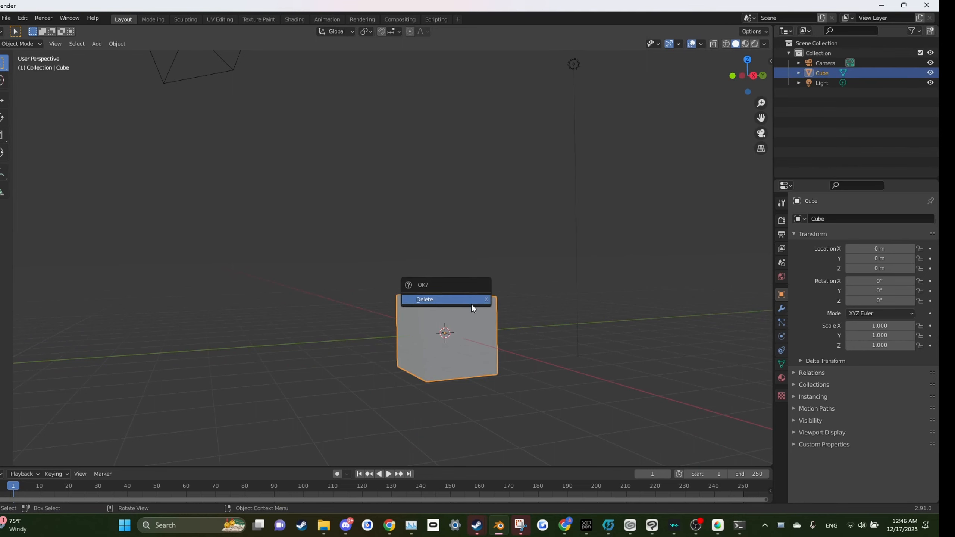
{"action": "left_click", "coordinate": [467, 300]}
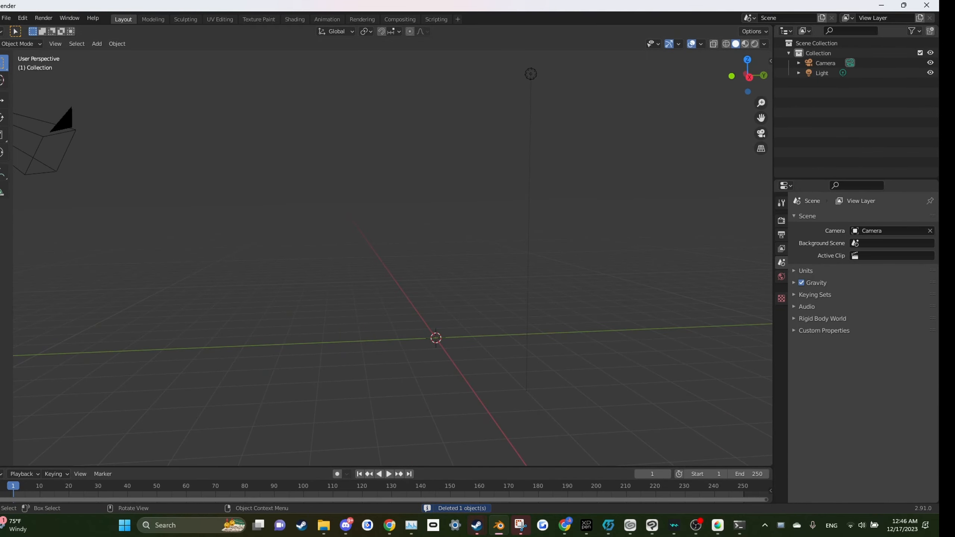
Step: Import the scavenger model's FBX file into the scene
{"action": "left_click", "coordinate": [6, 18]}
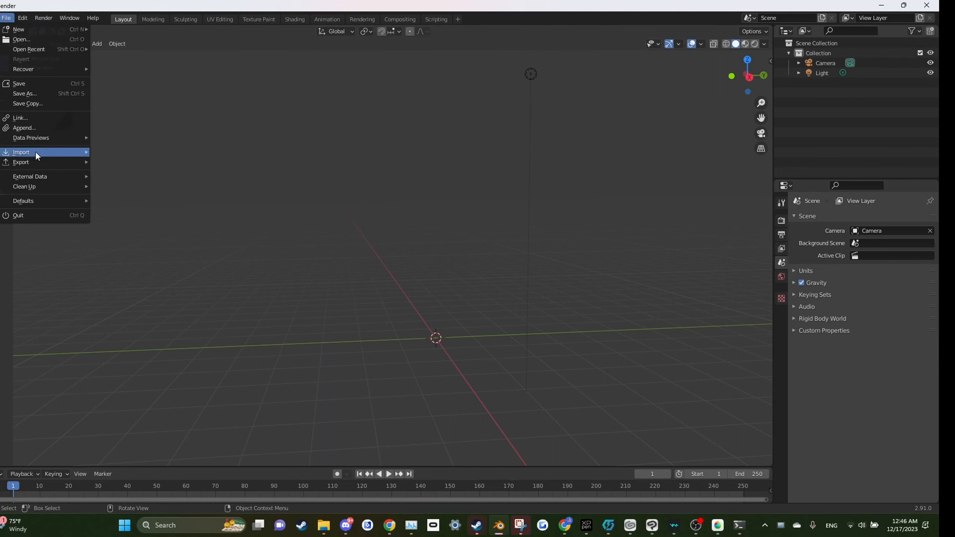
{"action": "left_click", "coordinate": [6, 17]}
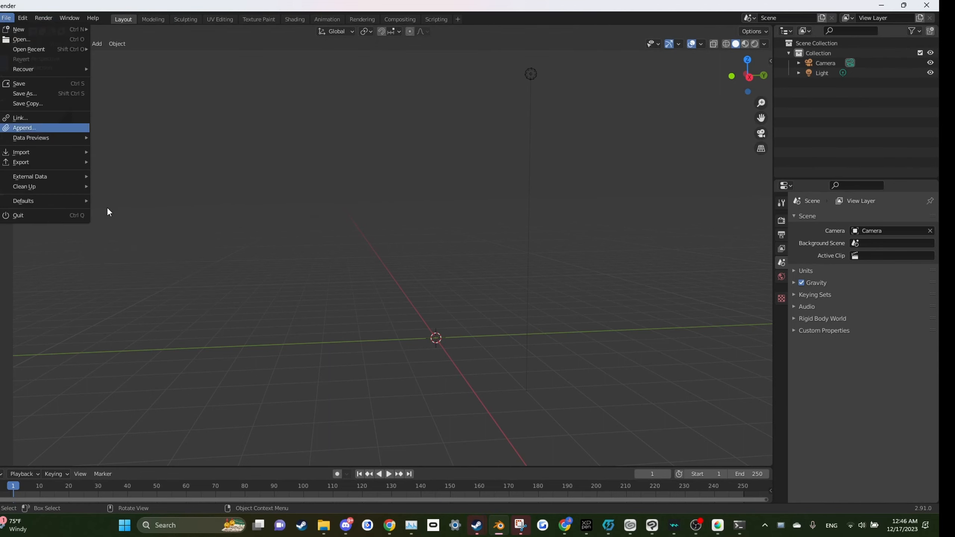
{"action": "mouse_move", "coordinate": [53, 152]}
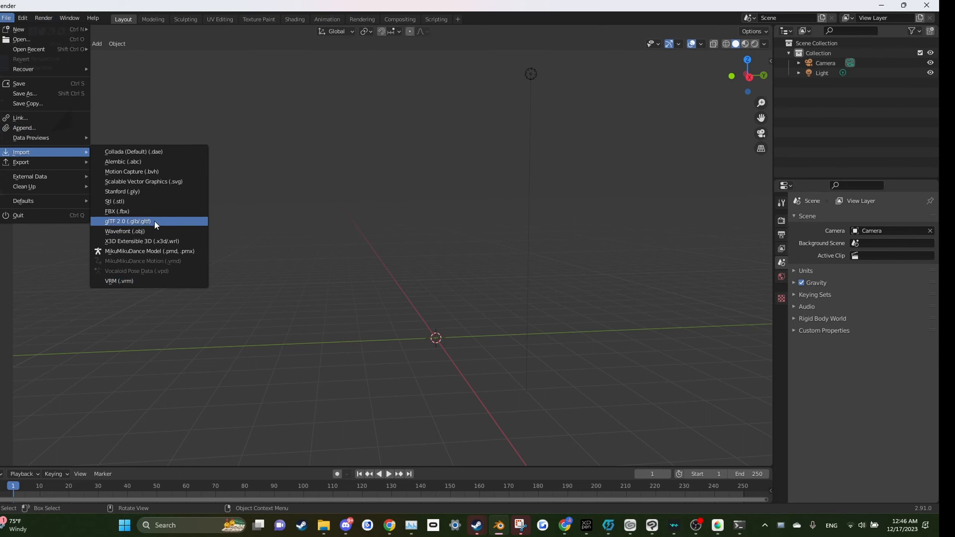
{"action": "left_click", "coordinate": [147, 212]}
{"action": "left_click_drag", "start_coordinate": [310, 222], "coordinate": [315, 176]}
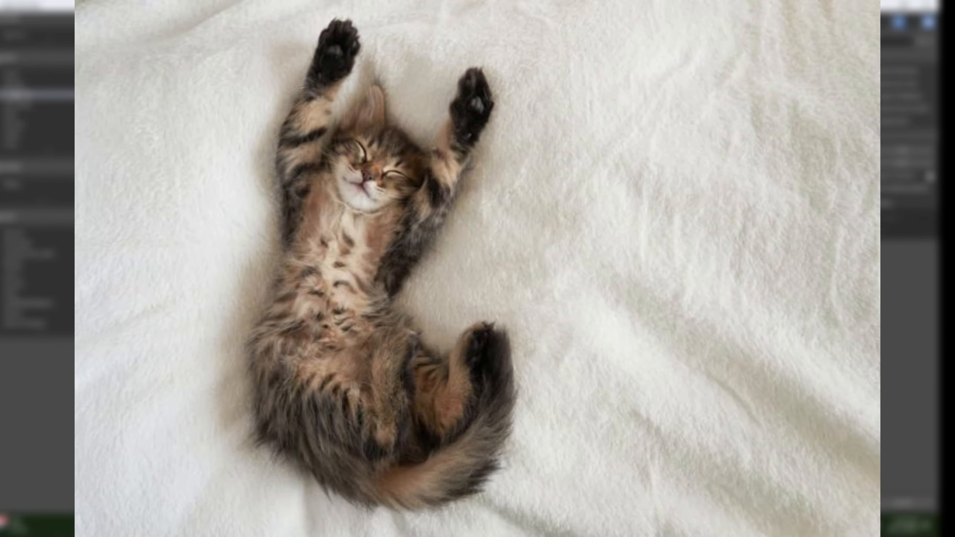
{"action": "left_click", "coordinate": [10, 86]}
{"action": "left_click", "coordinate": [14, 114]}
{"action": "left_click", "coordinate": [11, 106]}
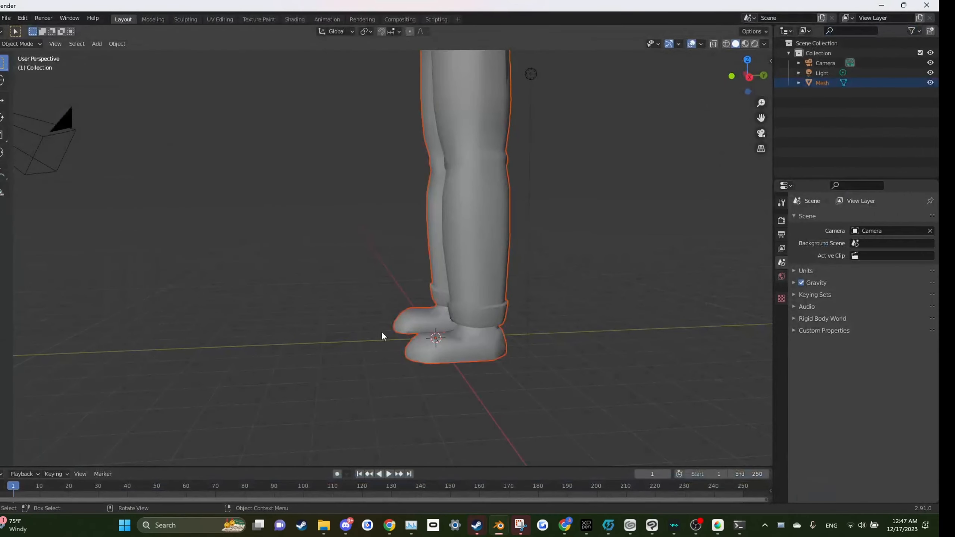
{"action": "scroll", "coordinate": [376, 323], "scroll_direction": "down", "scroll_amount": 4}
{"action": "scroll", "coordinate": [346, 281], "scroll_direction": "up", "scroll_amount": 2}
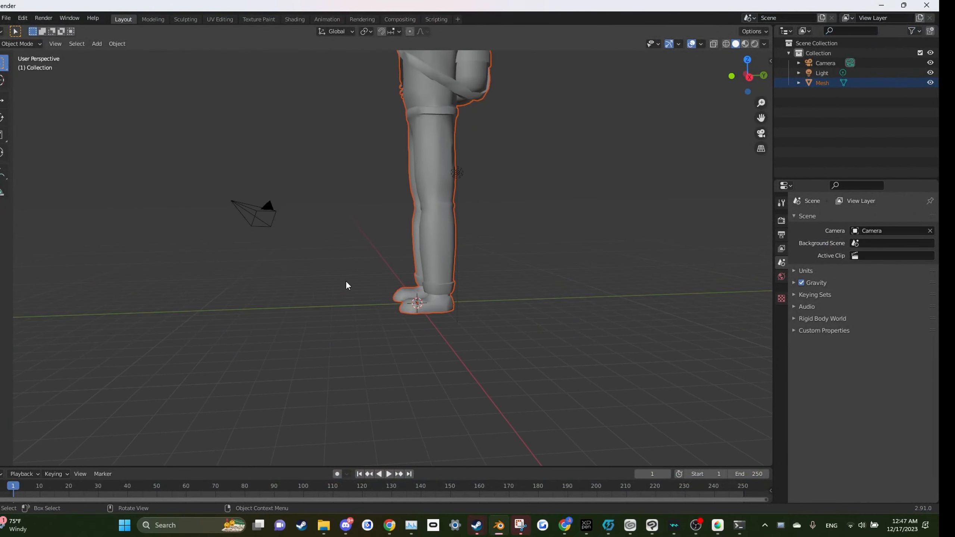
Step: Inspect the imported model from different angles
{"action": "left_click_drag", "start_coordinate": [354, 261], "coordinate": [441, 267]}
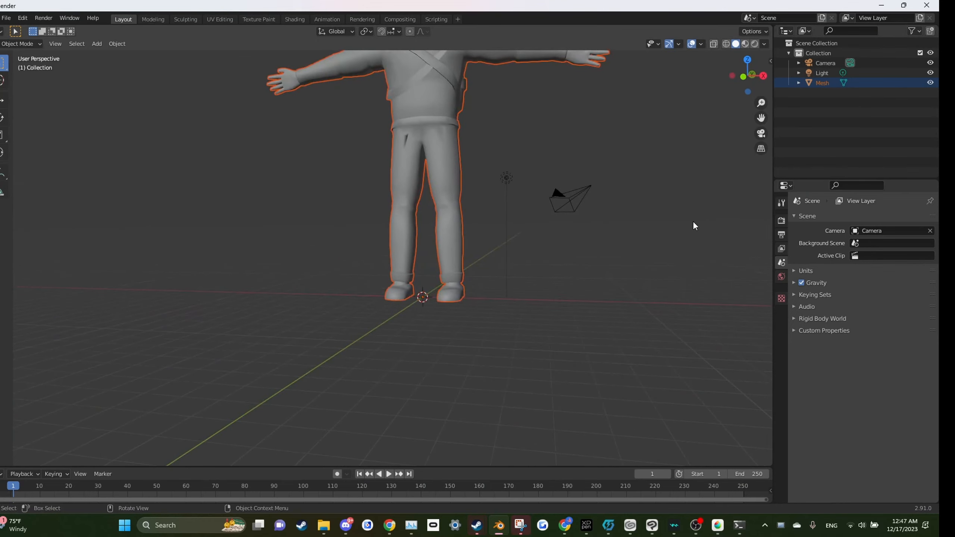
{"action": "left_click_drag", "start_coordinate": [598, 252], "coordinate": [595, 361]}
{"action": "left_click_drag", "start_coordinate": [484, 244], "coordinate": [571, 279]}
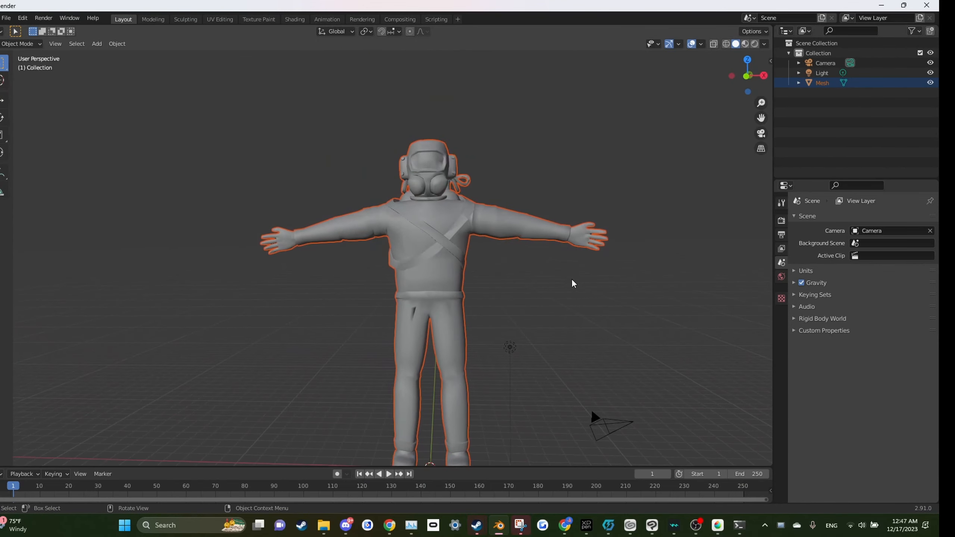
{"action": "scroll", "coordinate": [606, 261], "scroll_direction": "up", "scroll_amount": 3}
{"action": "left_click", "coordinate": [545, 248]}
{"action": "scroll", "coordinate": [478, 146], "scroll_direction": "down", "scroll_amount": 4}
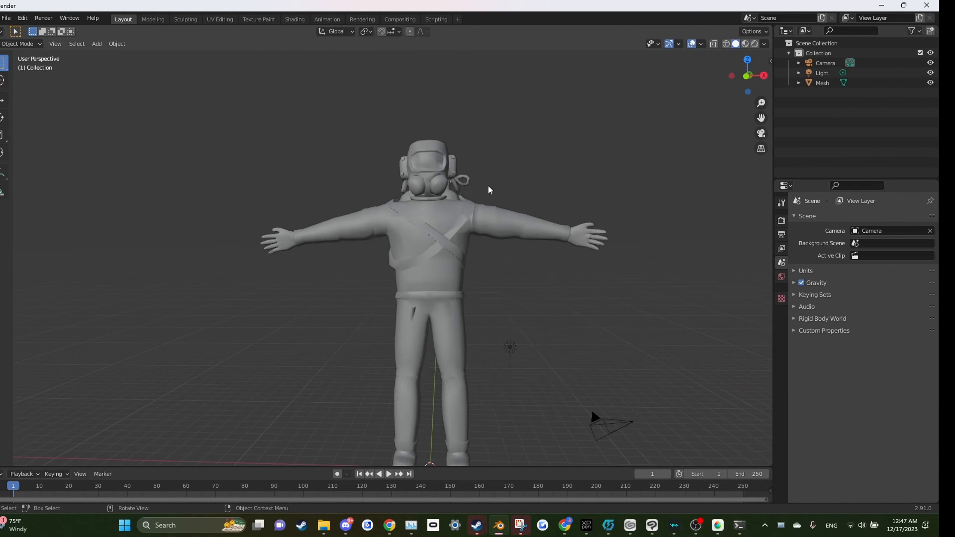
{"action": "left_click_drag", "start_coordinate": [488, 185], "coordinate": [375, 219]}
{"action": "scroll", "coordinate": [520, 268], "scroll_direction": "up", "scroll_amount": 3}
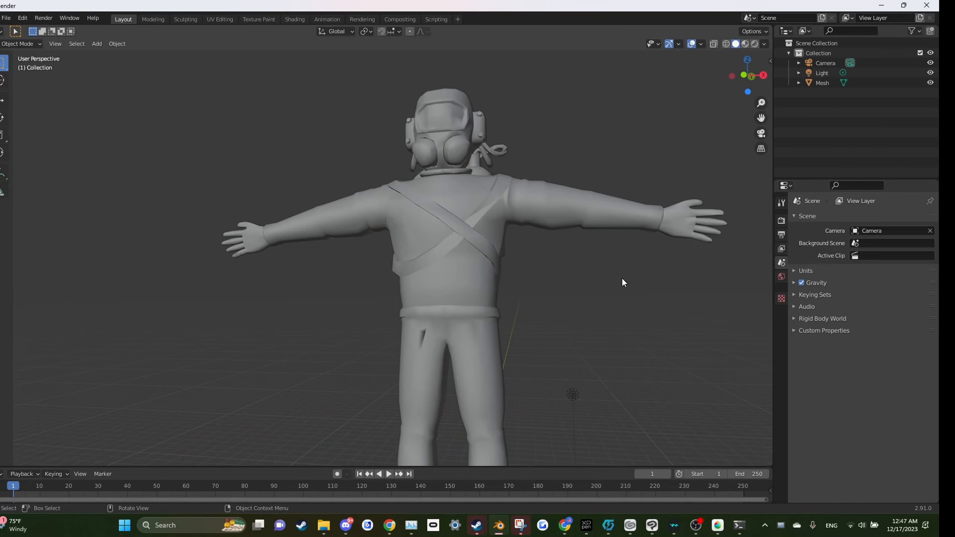
{"action": "left_click_drag", "start_coordinate": [623, 279], "coordinate": [214, 285]}
{"action": "left_click_drag", "start_coordinate": [511, 285], "coordinate": [493, 310]}
{"action": "scroll", "coordinate": [520, 279], "scroll_direction": "down", "scroll_amount": 5}
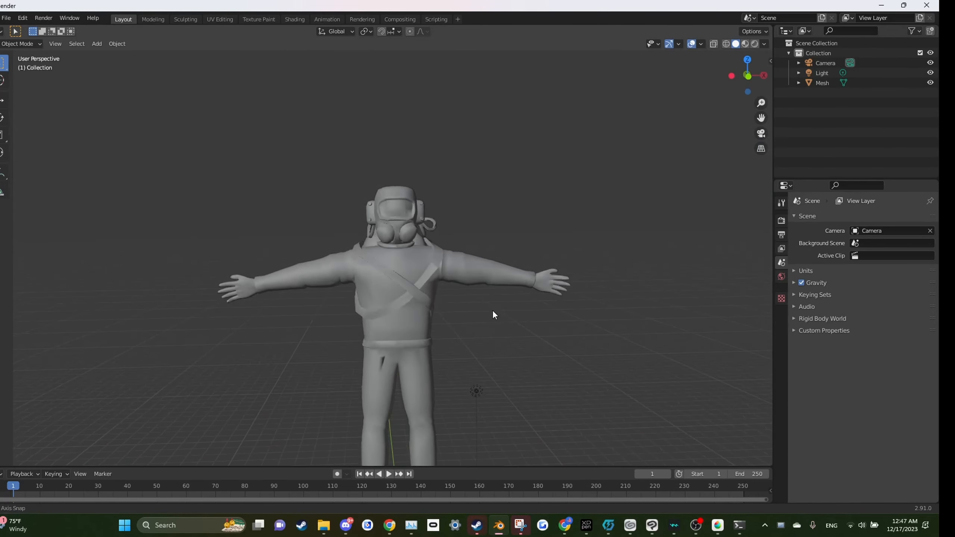
{"action": "scroll", "coordinate": [493, 310], "scroll_direction": "up", "scroll_amount": 5}
Step: Set the mesh material's surface shader to Toon BSDF and drive its color with an Image Texture
{"action": "left_click", "coordinate": [393, 231]}
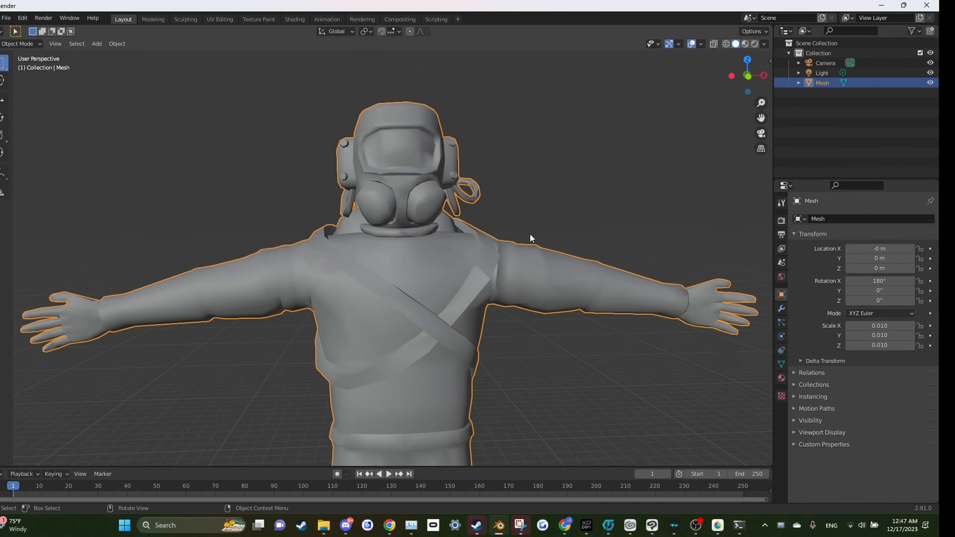
{"action": "left_click", "coordinate": [780, 378]}
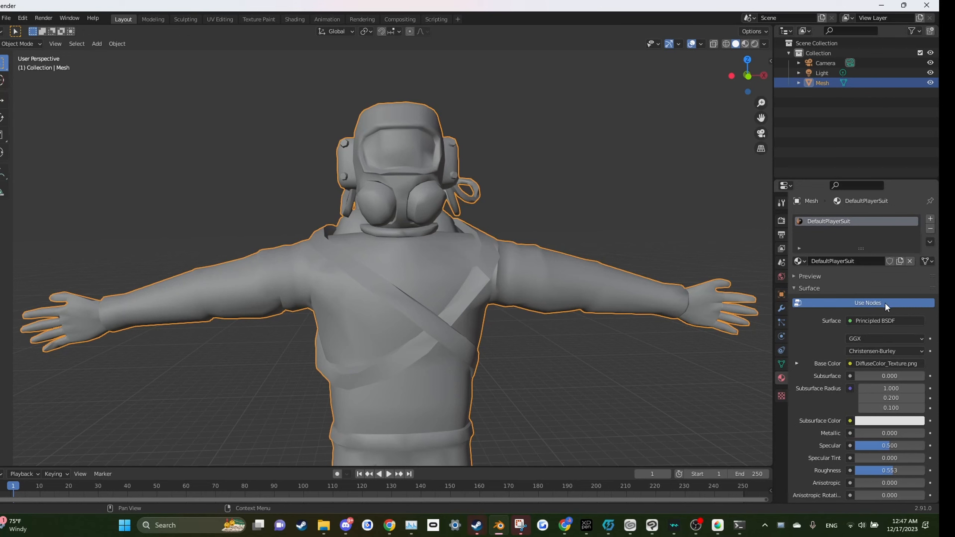
{"action": "left_click", "coordinate": [848, 321]}
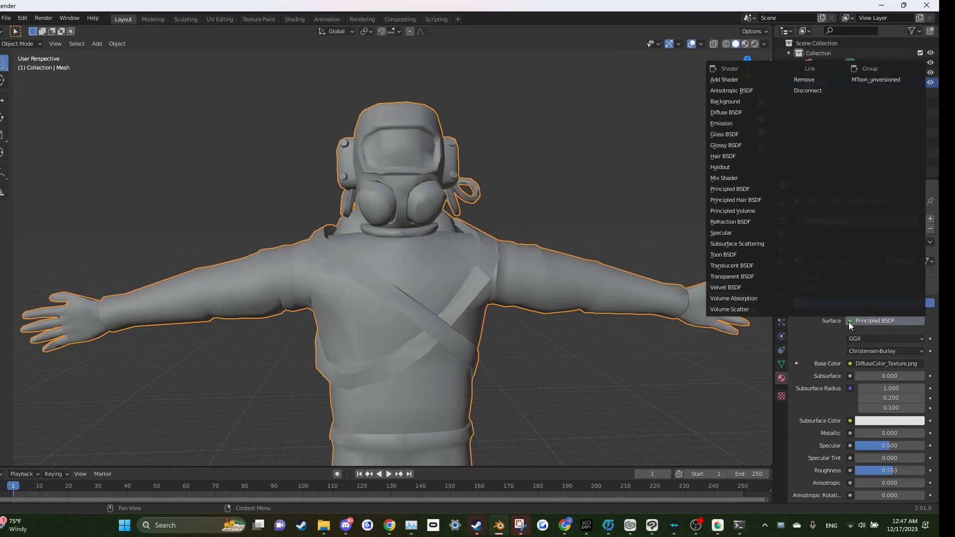
{"action": "left_click", "coordinate": [723, 255]}
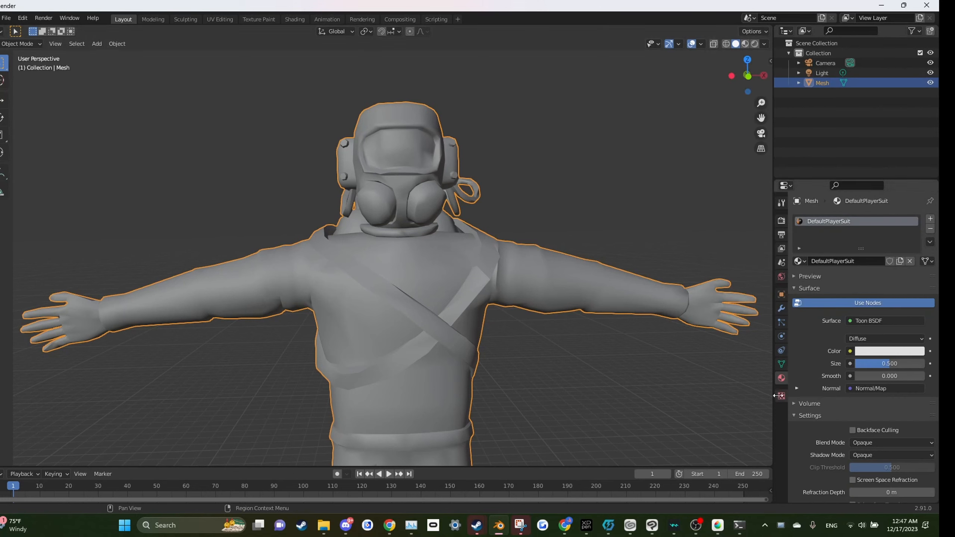
{"action": "left_click", "coordinate": [850, 351]}
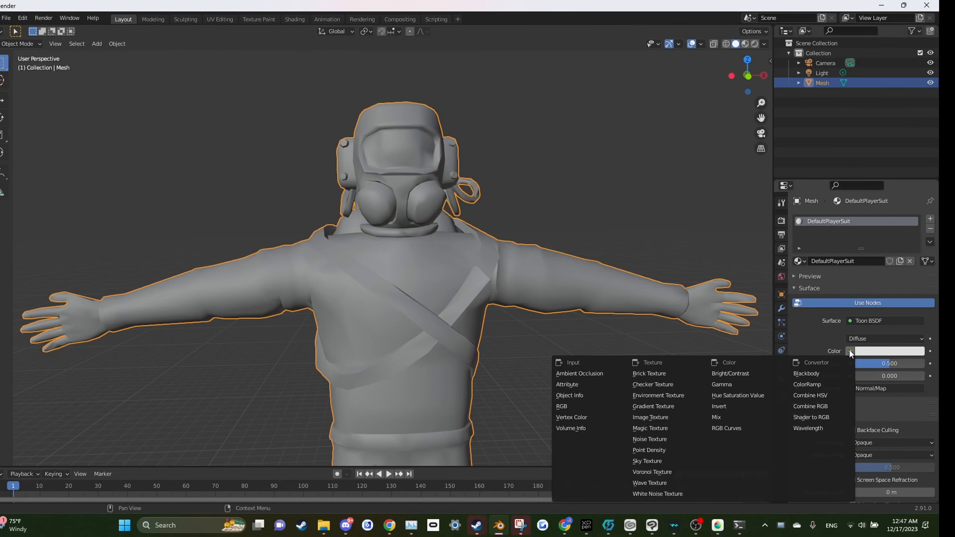
{"action": "left_click", "coordinate": [644, 419]}
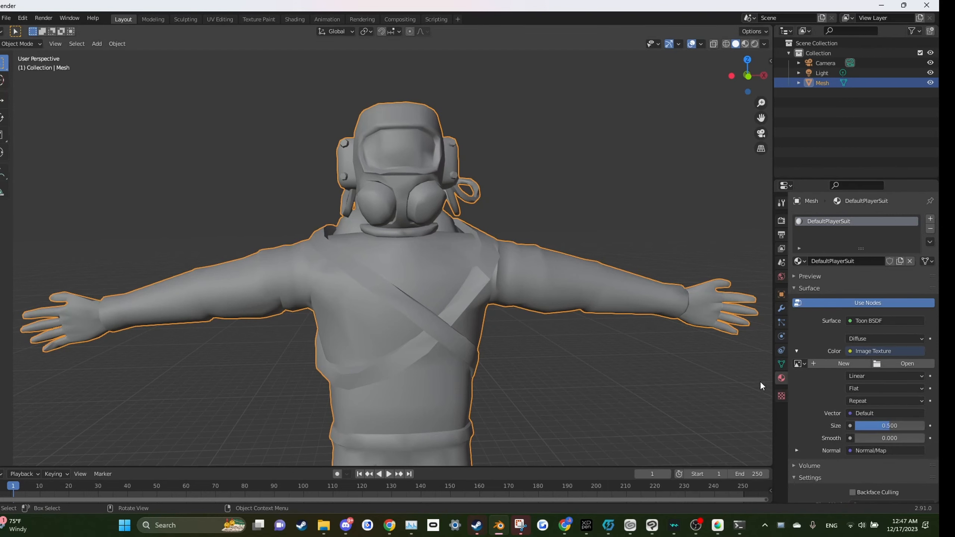
Step: Open the BlueGray.png image file as the Image Texture for the material's colour
{"action": "left_click", "coordinate": [907, 365]}
{"action": "left_click_drag", "start_coordinate": [381, 228], "coordinate": [363, 178]}
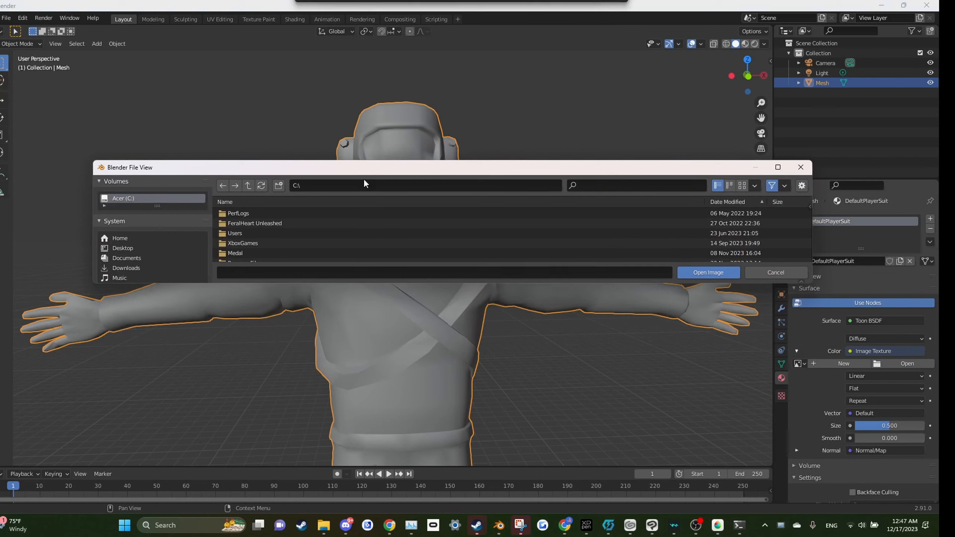
{"action": "left_click_drag", "start_coordinate": [337, 278], "coordinate": [312, 426]}
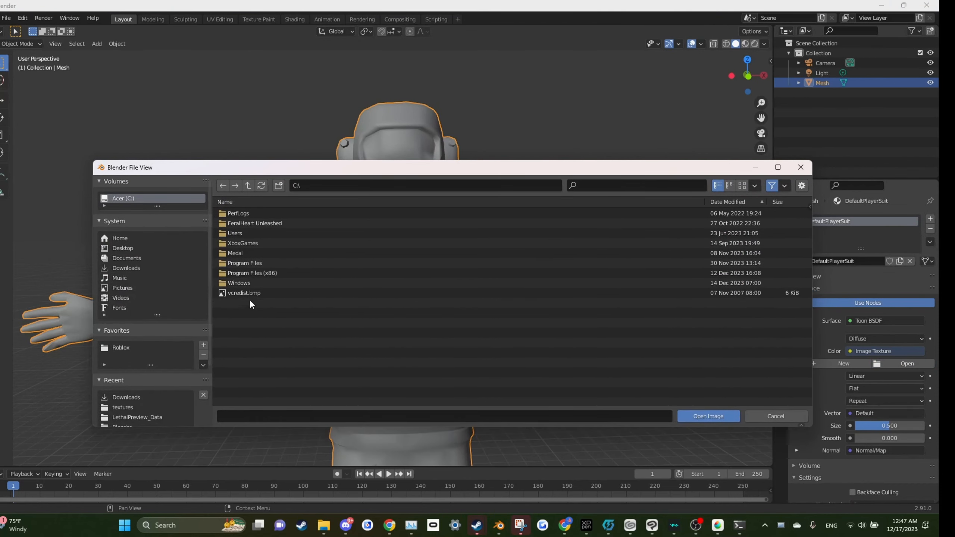
{"action": "left_click", "coordinate": [112, 250]}
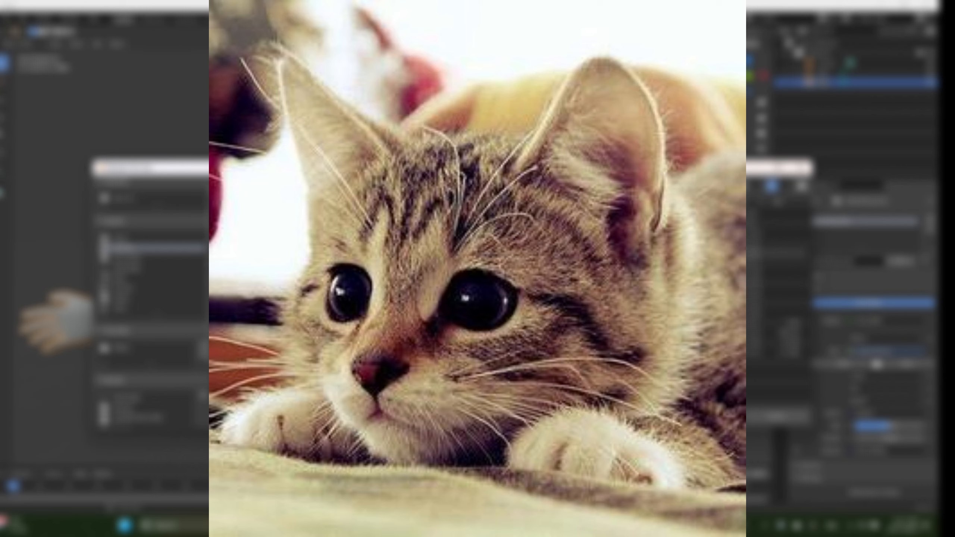
{"action": "double_click", "coordinate": [319, 292]}
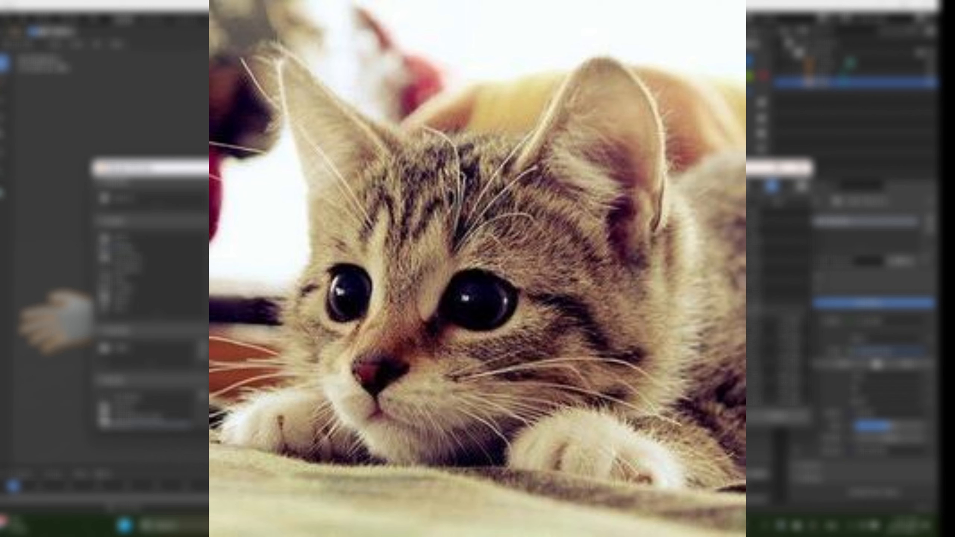
{"action": "double_click", "coordinate": [320, 310]}
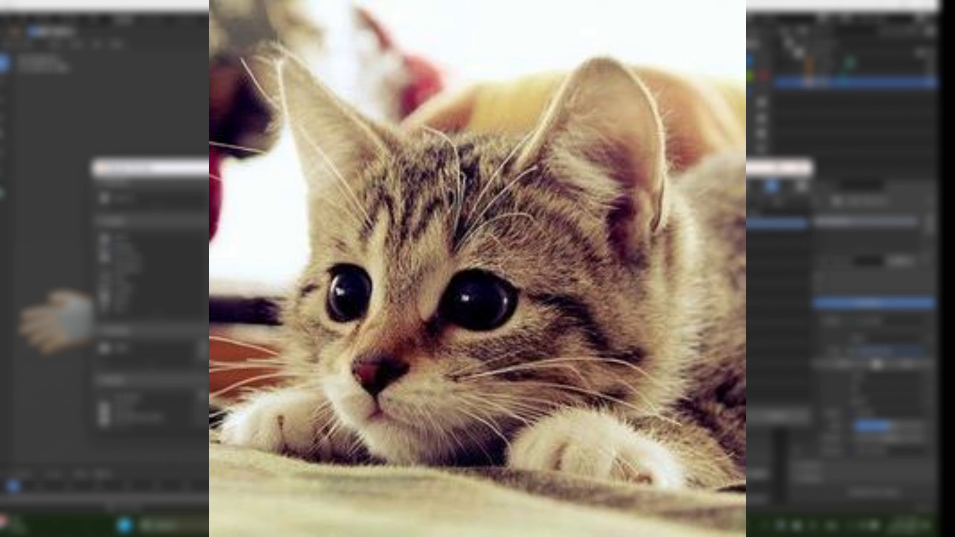
{"action": "double_click", "coordinate": [488, 224]}
{"action": "double_click", "coordinate": [541, 334]}
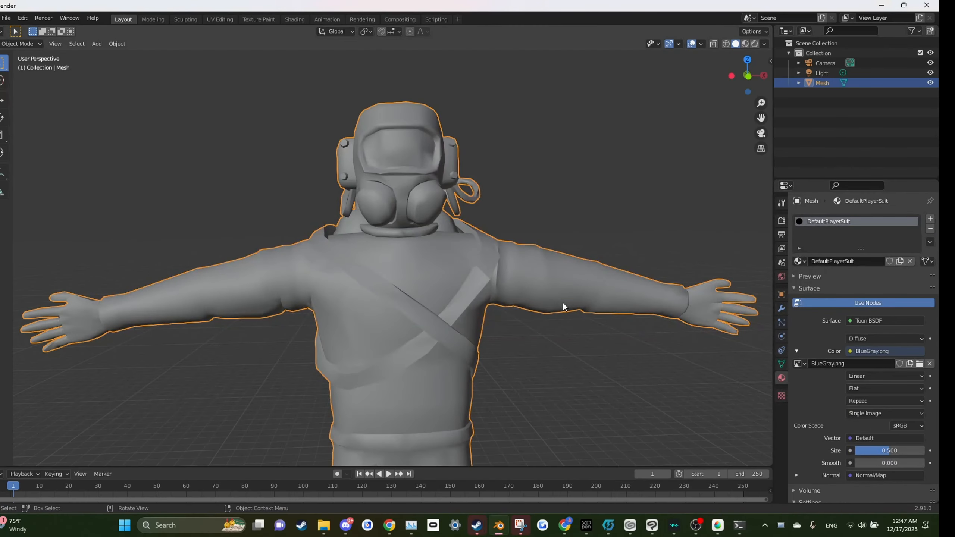
Step: Switch the viewport shading to Material Preview to see the texture on the model
{"action": "scroll", "coordinate": [563, 304], "scroll_direction": "down", "scroll_amount": 4}
{"action": "left_click_drag", "start_coordinate": [582, 349], "coordinate": [567, 241]}
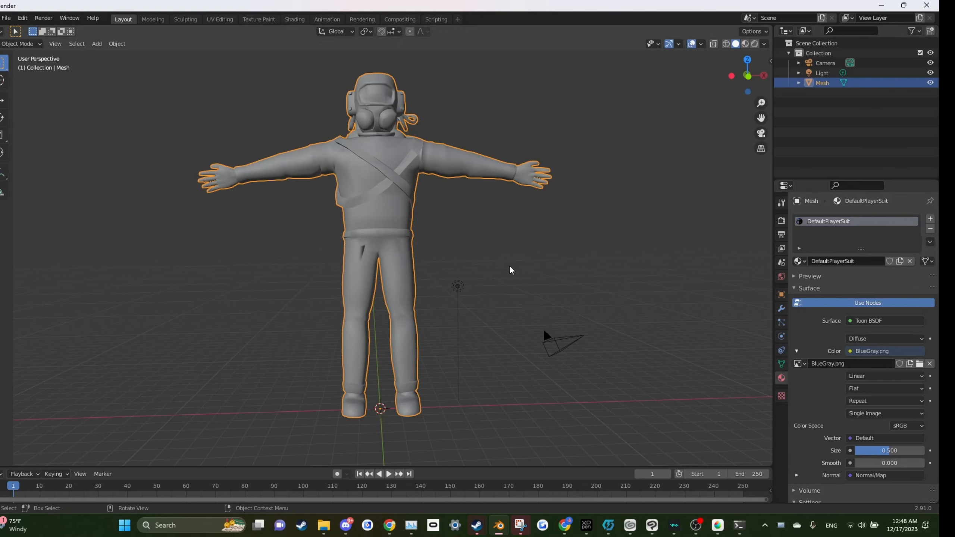
{"action": "mouse_move", "coordinate": [510, 267]}
{"action": "left_mouse_down"}
{"action": "mouse_move", "coordinate": [474, 300]}
{"action": "mouse_move", "coordinate": [513, 283]}
{"action": "left_mouse_up"}
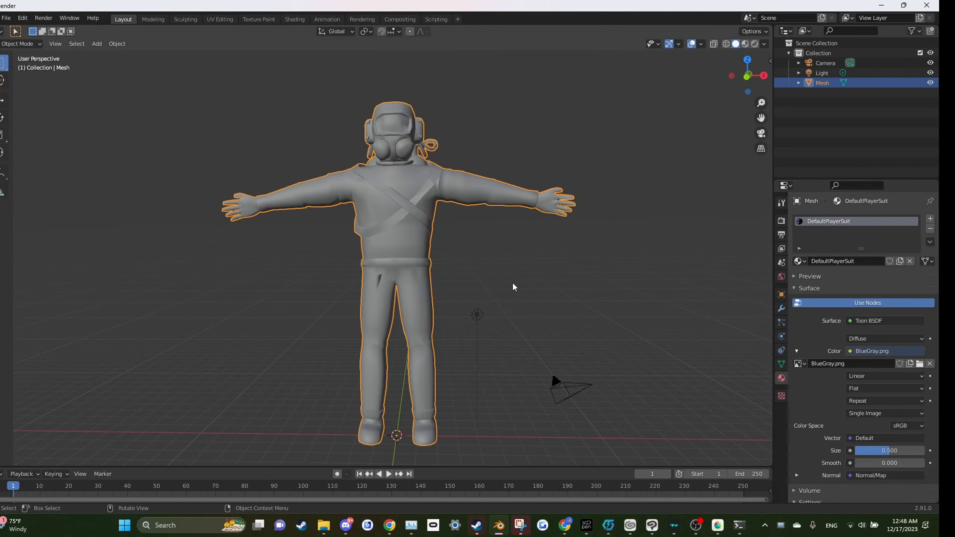
{"action": "key", "text": "z"}
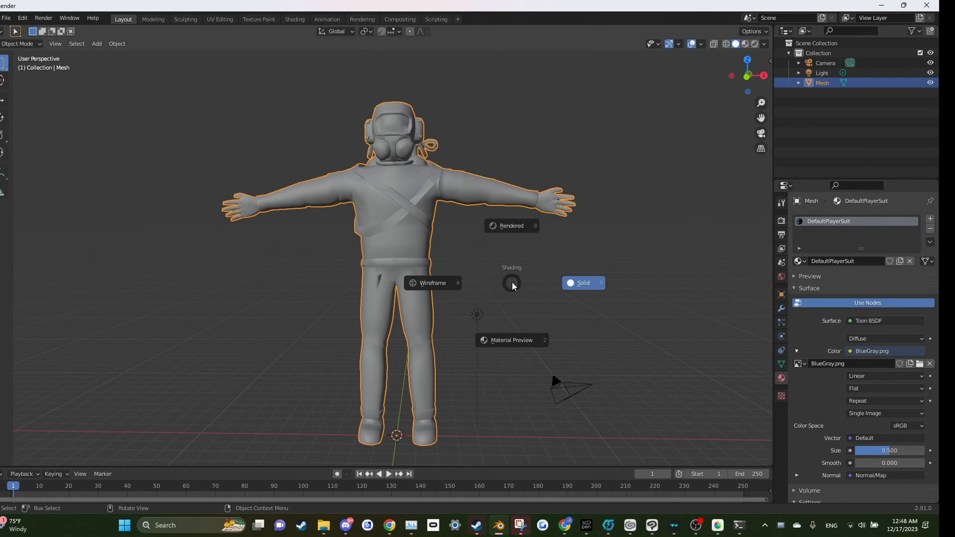
{"action": "left_click", "coordinate": [513, 354]}
{"action": "left_click_drag", "start_coordinate": [504, 320], "coordinate": [430, 348]}
{"action": "left_click", "coordinate": [516, 329]}
{"action": "left_click_drag", "start_coordinate": [516, 329], "coordinate": [493, 283]}
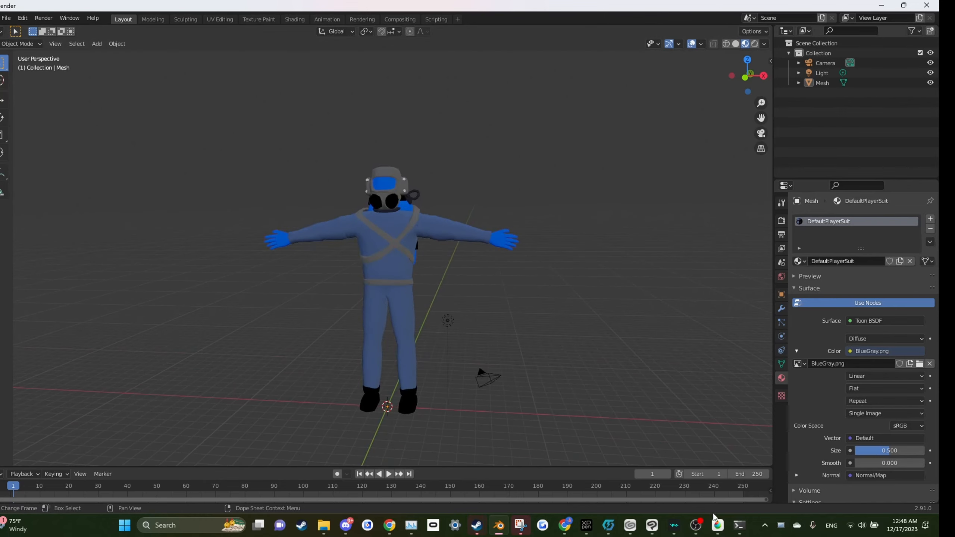
Step: Check the suit texture in MediBang Paint Pro and return to Blender
{"action": "left_click", "coordinate": [718, 524]}
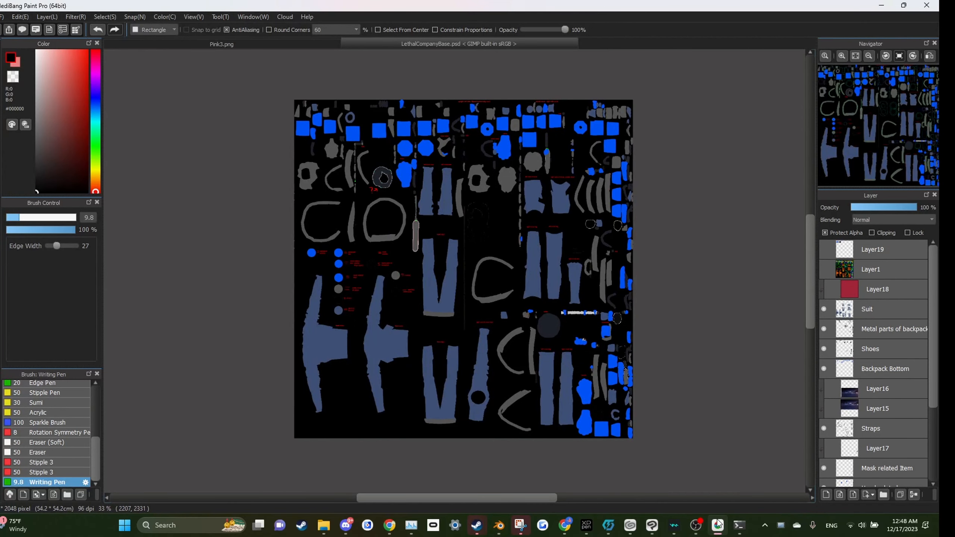
{"action": "left_click", "coordinate": [718, 524]}
{"action": "left_click_drag", "start_coordinate": [417, 226], "coordinate": [428, 272]}
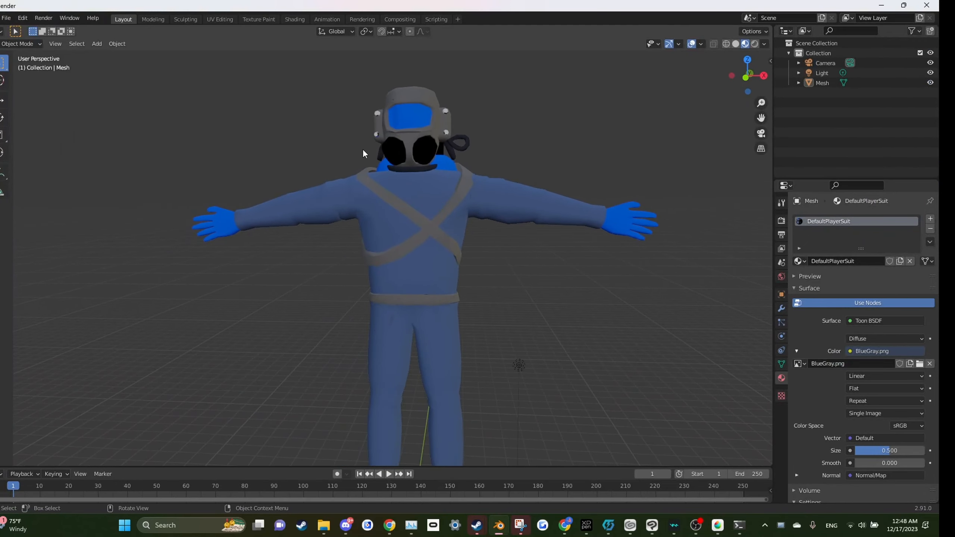
{"action": "scroll", "coordinate": [362, 149], "scroll_direction": "down", "scroll_amount": 3}
{"action": "scroll", "coordinate": [291, 172], "scroll_direction": "up", "scroll_amount": 3}
Step: Open the Texture Paint workspace and display BlueGray.png in the image editor
{"action": "left_click", "coordinate": [258, 19]}
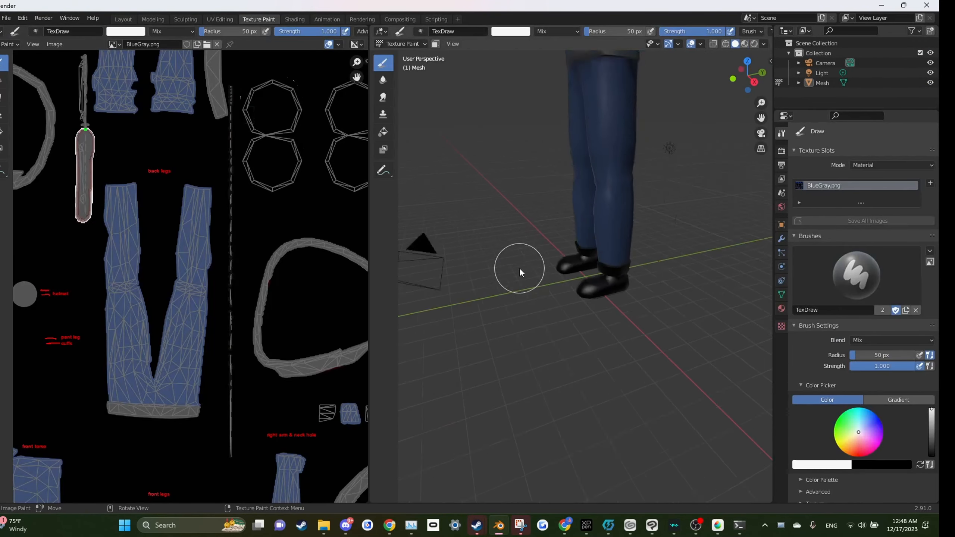
{"action": "scroll", "coordinate": [521, 272], "scroll_direction": "down", "scroll_amount": 3}
{"action": "mouse_move", "coordinate": [522, 279]}
{"action": "left_mouse_down"}
{"action": "mouse_move", "coordinate": [495, 413]}
{"action": "mouse_move", "coordinate": [619, 398]}
{"action": "mouse_move", "coordinate": [569, 337]}
{"action": "mouse_move", "coordinate": [590, 383]}
{"action": "mouse_move", "coordinate": [558, 355]}
{"action": "mouse_move", "coordinate": [685, 360]}
{"action": "mouse_move", "coordinate": [466, 365]}
{"action": "mouse_move", "coordinate": [591, 358]}
{"action": "mouse_move", "coordinate": [586, 373]}
{"action": "left_mouse_up"}
{"action": "scroll", "coordinate": [598, 403], "scroll_direction": "up", "scroll_amount": 5}
{"action": "scroll", "coordinate": [591, 387], "scroll_direction": "down", "scroll_amount": 5}
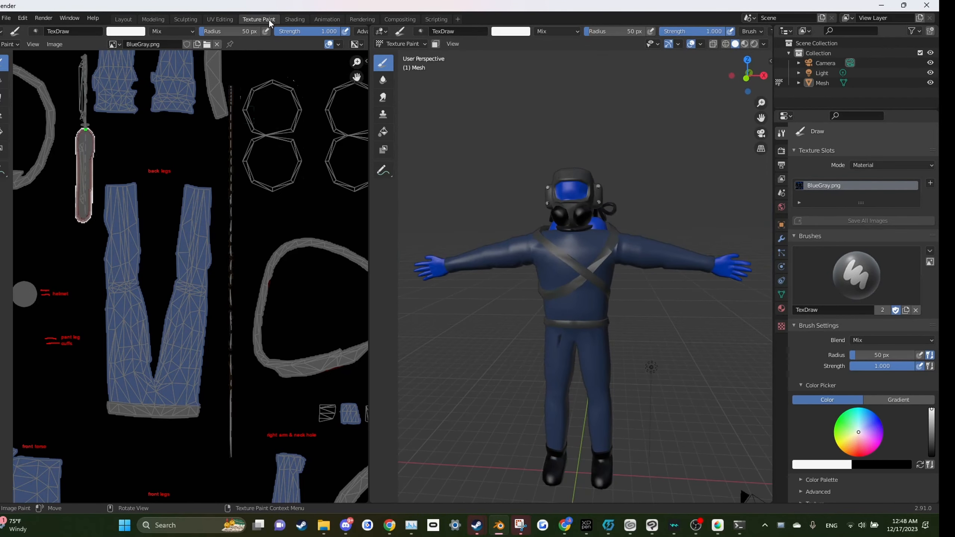
{"action": "left_click", "coordinate": [115, 44]}
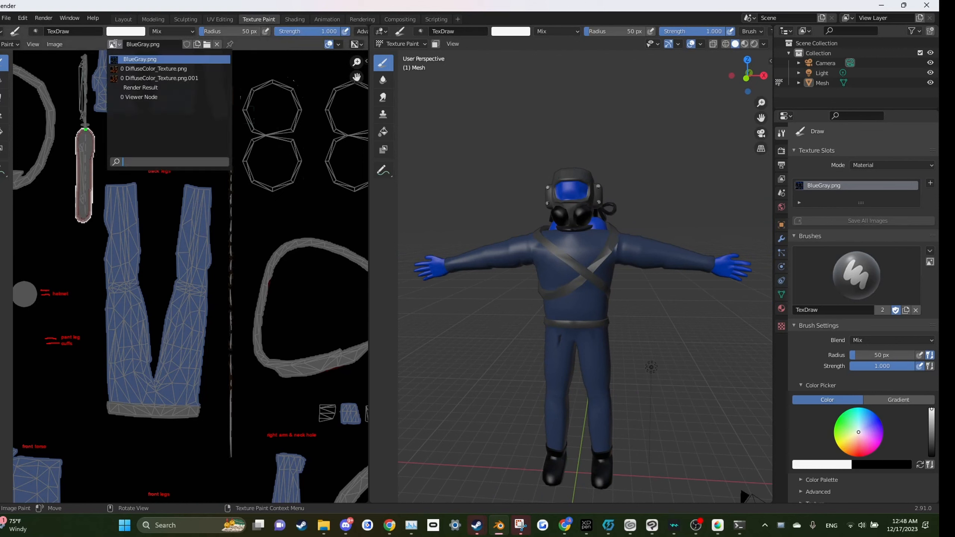
{"action": "left_click", "coordinate": [114, 44]}
{"action": "left_click", "coordinate": [115, 44]}
{"action": "left_click", "coordinate": [115, 43]}
{"action": "left_click", "coordinate": [115, 44]}
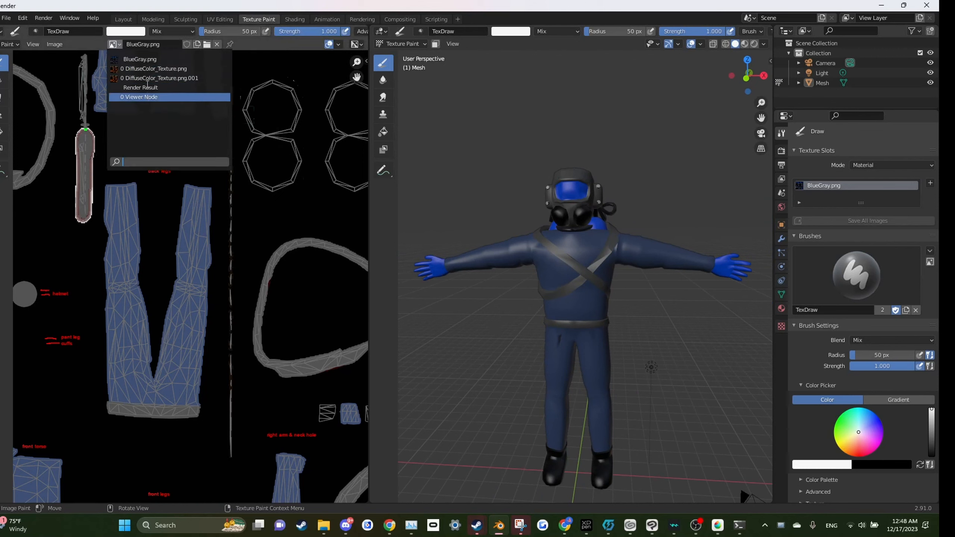
{"action": "left_click", "coordinate": [123, 49]}
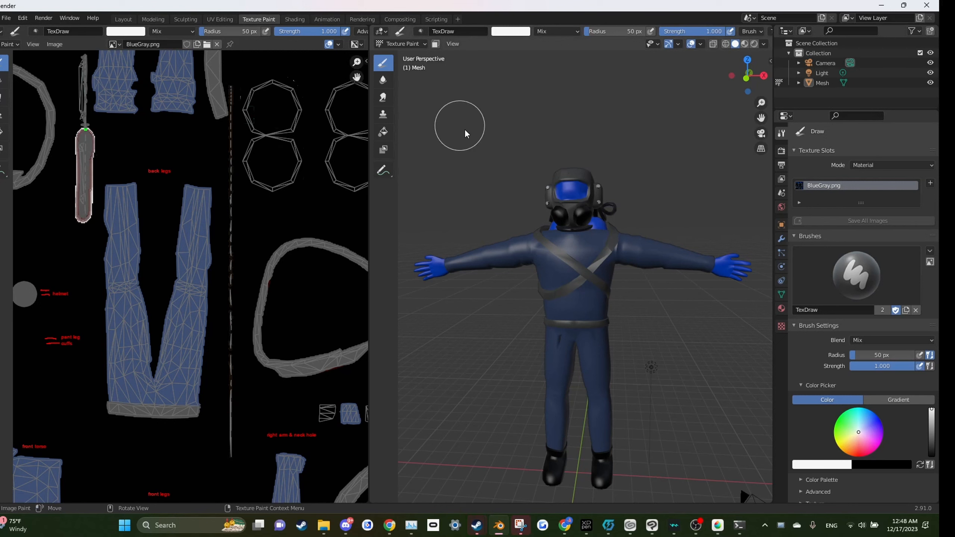
{"action": "scroll", "coordinate": [588, 209], "scroll_direction": "up", "scroll_amount": 3}
{"action": "left_click", "coordinate": [395, 43]}
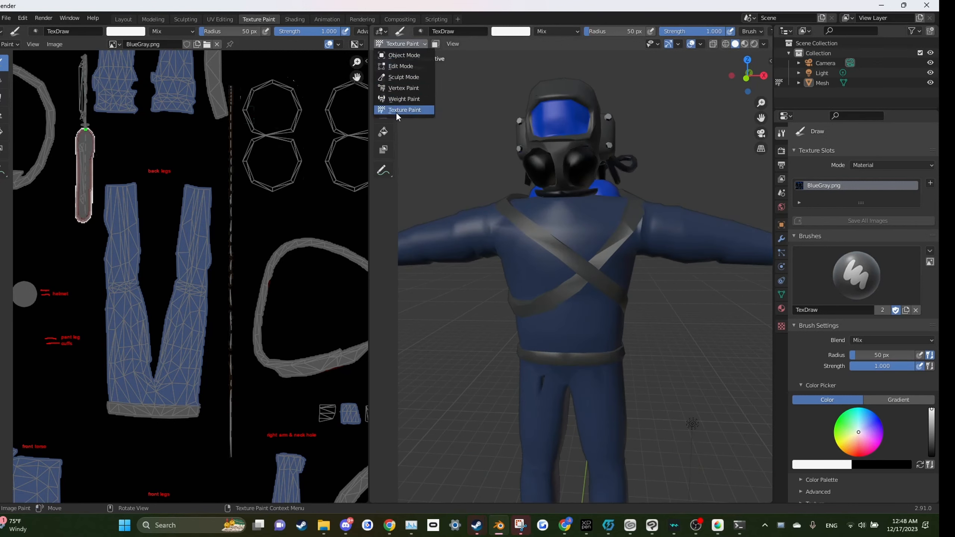
{"action": "left_click", "coordinate": [396, 43]}
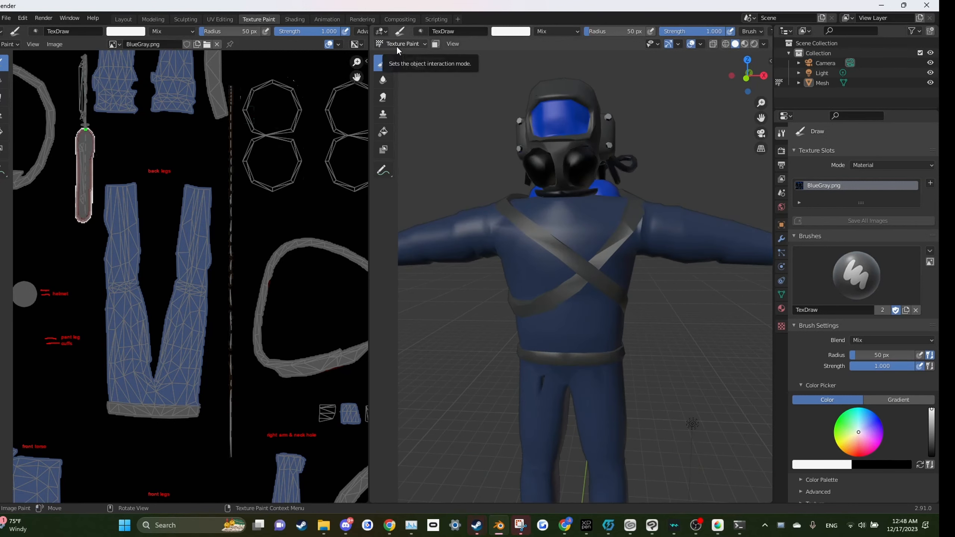
{"action": "left_click", "coordinate": [396, 46]}
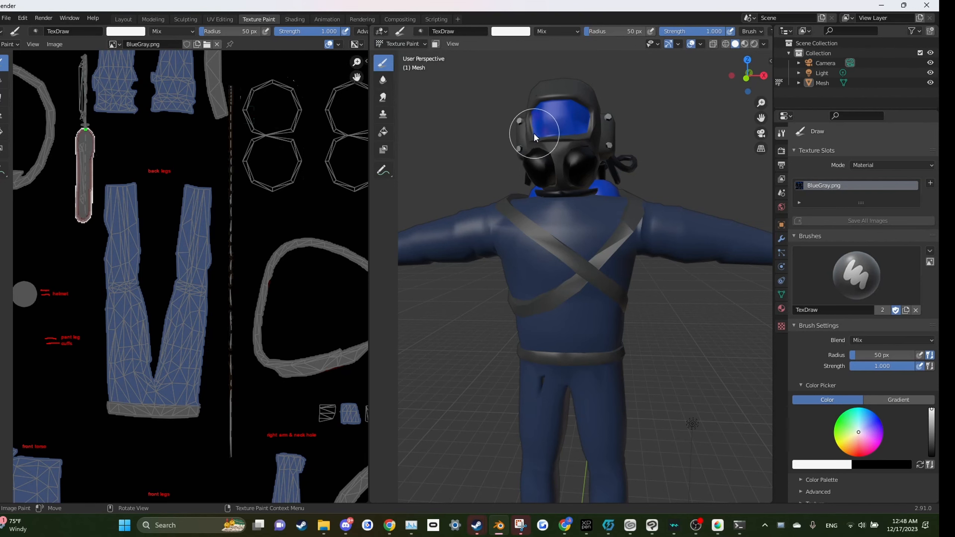
Step: Set the texture paint brush colour to black
{"action": "scroll", "coordinate": [560, 211], "scroll_direction": "down", "scroll_amount": 2}
{"action": "left_click_drag", "start_coordinate": [565, 241], "coordinate": [600, 289]}
{"action": "scroll", "coordinate": [598, 288], "scroll_direction": "up", "scroll_amount": 3}
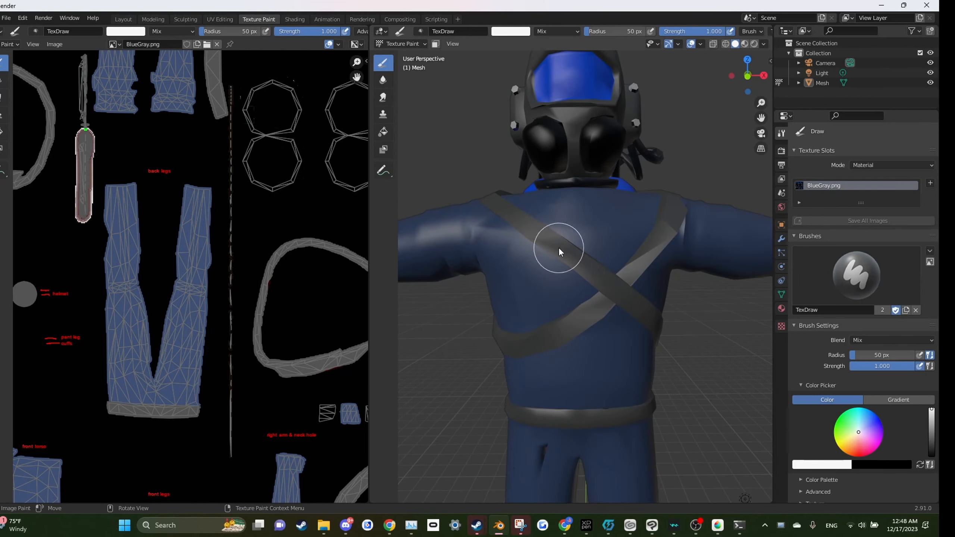
{"action": "left_click_drag", "start_coordinate": [932, 440], "coordinate": [932, 454]}
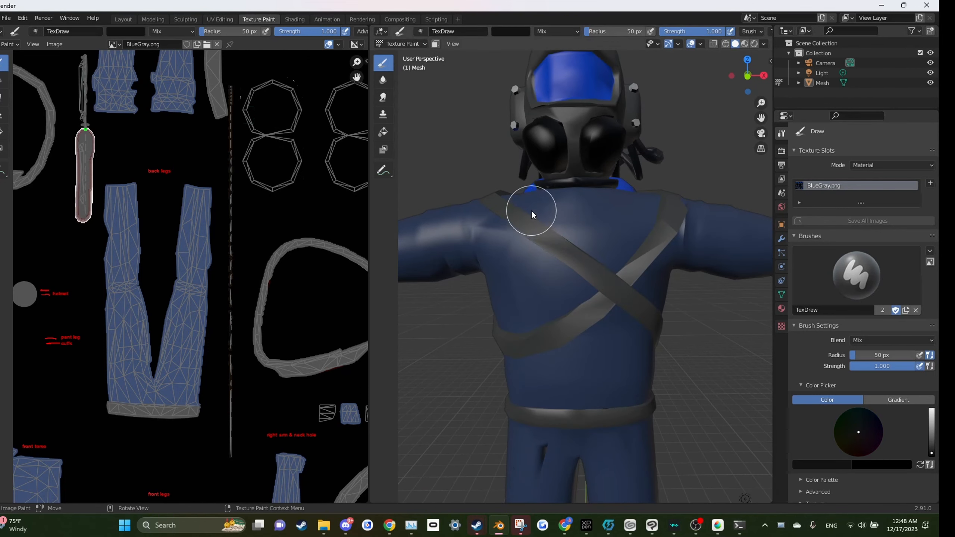
Step: Try painting dark strokes across the suit's chest and collar, undoing them
{"action": "left_click_drag", "start_coordinate": [531, 215], "coordinate": [557, 360]}
{"action": "left_click_drag", "start_coordinate": [551, 284], "coordinate": [542, 243]}
{"action": "mouse_move", "coordinate": [612, 327]}
{"action": "left_mouse_down"}
{"action": "mouse_move", "coordinate": [699, 258]}
{"action": "mouse_move", "coordinate": [703, 244]}
{"action": "mouse_move", "coordinate": [690, 256]}
{"action": "mouse_move", "coordinate": [624, 251]}
{"action": "mouse_move", "coordinate": [612, 237]}
{"action": "mouse_move", "coordinate": [620, 221]}
{"action": "mouse_move", "coordinate": [622, 262]}
{"action": "mouse_move", "coordinate": [622, 251]}
{"action": "mouse_move", "coordinate": [571, 413]}
{"action": "mouse_move", "coordinate": [587, 328]}
{"action": "left_mouse_up"}
{"action": "key", "text": "ctrl+z"}
{"action": "scroll", "coordinate": [570, 411], "scroll_direction": "up", "scroll_amount": 5}
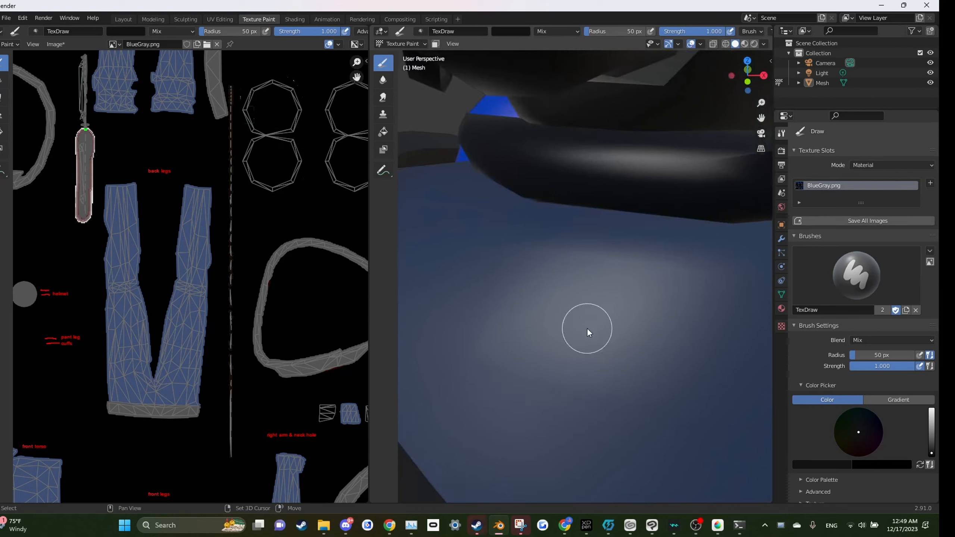
{"action": "mouse_move", "coordinate": [501, 300]}
{"action": "left_mouse_down"}
{"action": "mouse_move", "coordinate": [485, 486]}
{"action": "mouse_move", "coordinate": [531, 403]}
{"action": "mouse_move", "coordinate": [534, 370]}
{"action": "mouse_move", "coordinate": [470, 354]}
{"action": "left_mouse_up"}
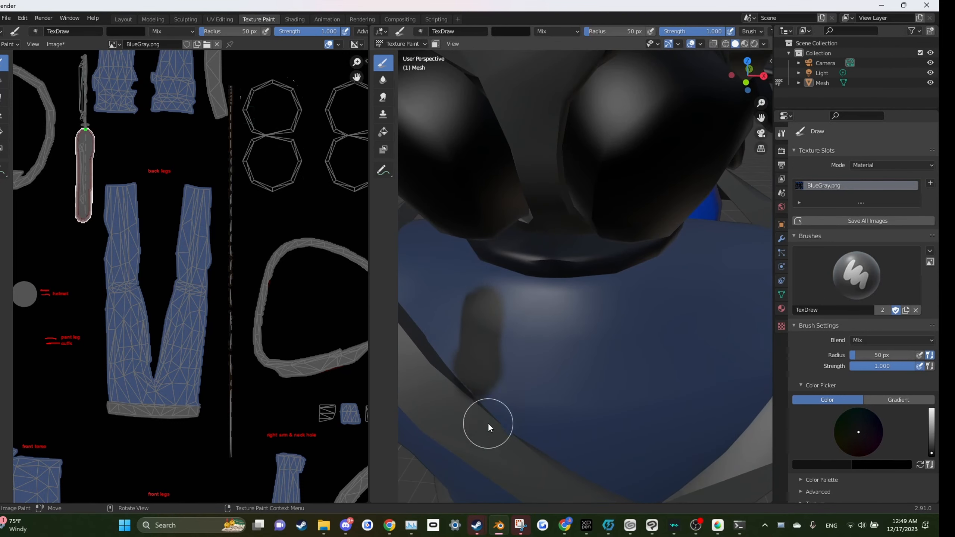
{"action": "left_click_drag", "start_coordinate": [487, 422], "coordinate": [536, 307]}
{"action": "scroll", "coordinate": [535, 306], "scroll_direction": "down", "scroll_amount": 3}
{"action": "mouse_move", "coordinate": [537, 161]}
{"action": "left_mouse_down"}
{"action": "mouse_move", "coordinate": [537, 252]}
{"action": "mouse_move", "coordinate": [586, 286]}
{"action": "mouse_move", "coordinate": [554, 305]}
{"action": "mouse_move", "coordinate": [565, 319]}
{"action": "mouse_move", "coordinate": [546, 276]}
{"action": "left_mouse_up"}
{"action": "scroll", "coordinate": [537, 253], "scroll_direction": "down", "scroll_amount": 5}
{"action": "key", "text": "ctrl+z"}
{"action": "key", "text": "ctrl+z"}
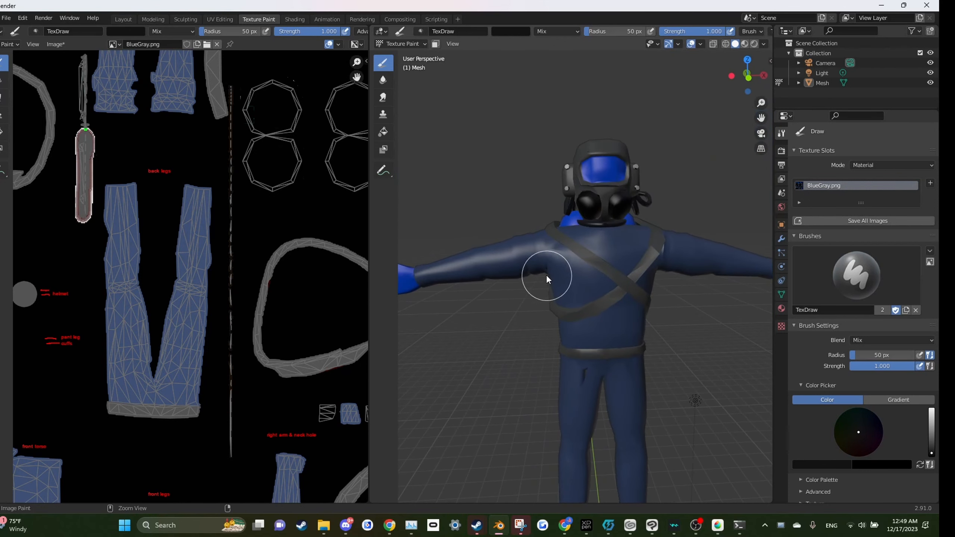
Step: Switch the model from Texture Paint into Edit Mode
{"action": "scroll", "coordinate": [644, 272], "scroll_direction": "up", "scroll_amount": 3}
{"action": "scroll", "coordinate": [643, 272], "scroll_direction": "down", "scroll_amount": 3}
{"action": "left_click_drag", "start_coordinate": [644, 271], "coordinate": [621, 283]}
{"action": "left_click", "coordinate": [403, 44]}
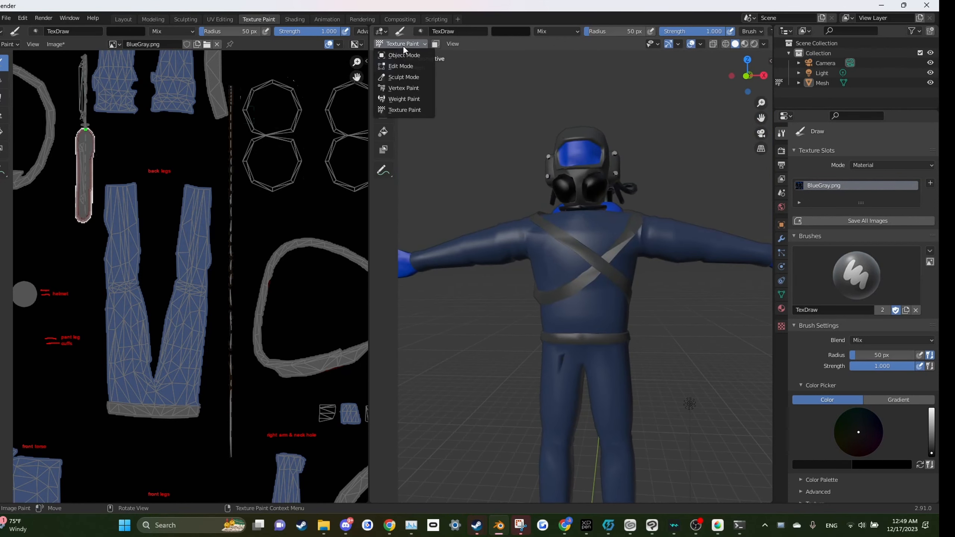
{"action": "left_click", "coordinate": [399, 63]}
{"action": "scroll", "coordinate": [492, 222], "scroll_direction": "down", "scroll_amount": 3}
{"action": "left_click", "coordinate": [491, 222]}
{"action": "left_click_drag", "start_coordinate": [491, 222], "coordinate": [500, 224]}
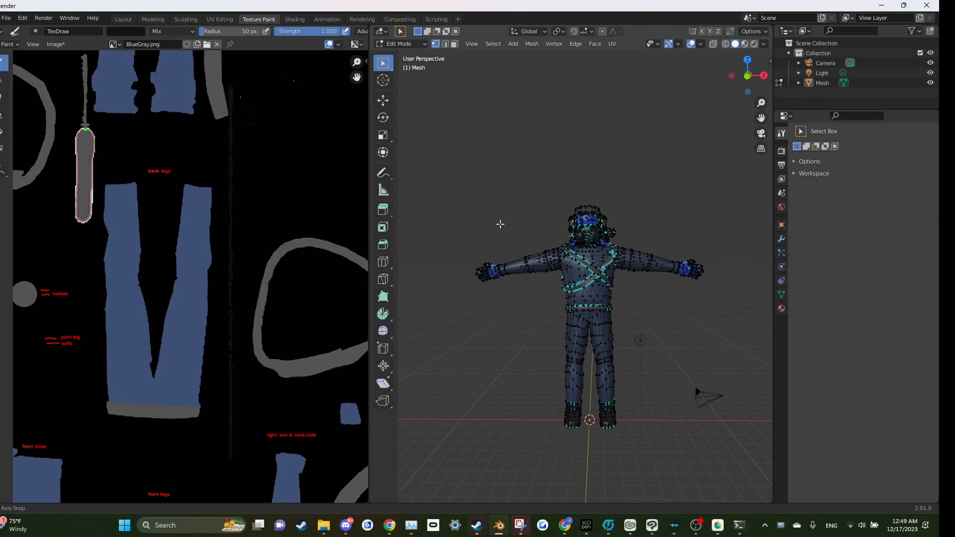
Step: Try selecting the diagonal chest strap's linked geometry
{"action": "scroll", "coordinate": [605, 266], "scroll_direction": "up", "scroll_amount": 4}
{"action": "key", "text": "l"}
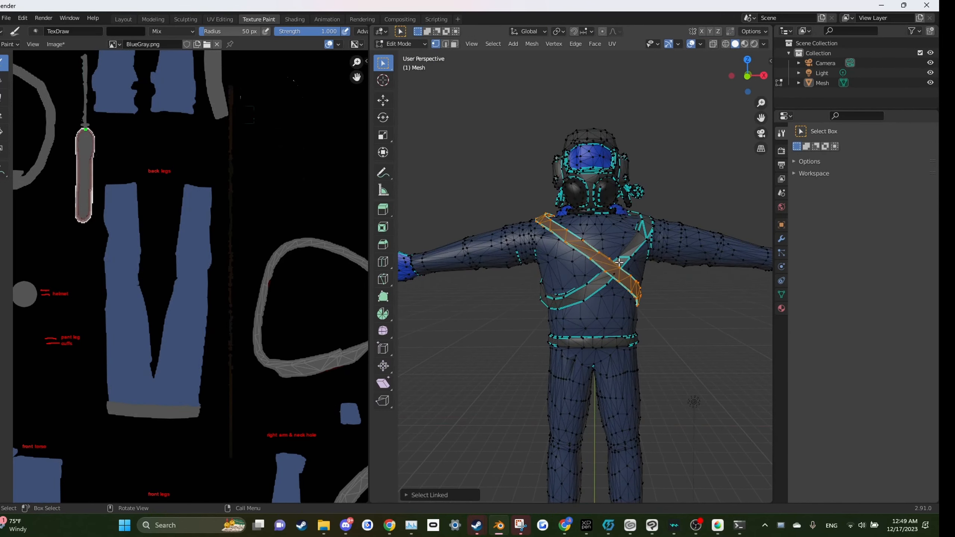
{"action": "scroll", "coordinate": [645, 278], "scroll_direction": "up", "scroll_amount": 2}
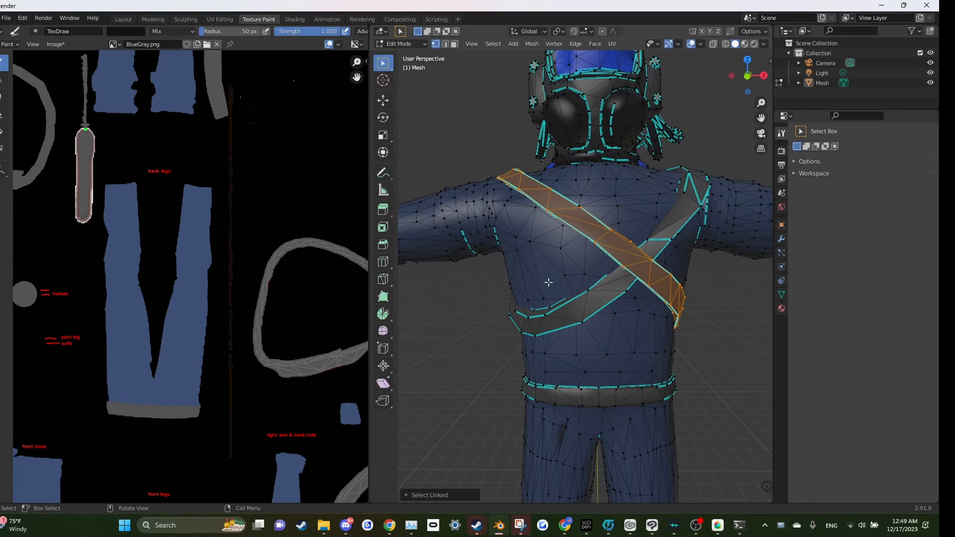
{"action": "left_click_drag", "start_coordinate": [617, 276], "coordinate": [584, 279]}
{"action": "left_click", "coordinate": [577, 235]}
{"action": "key", "text": "ctrl+l"}
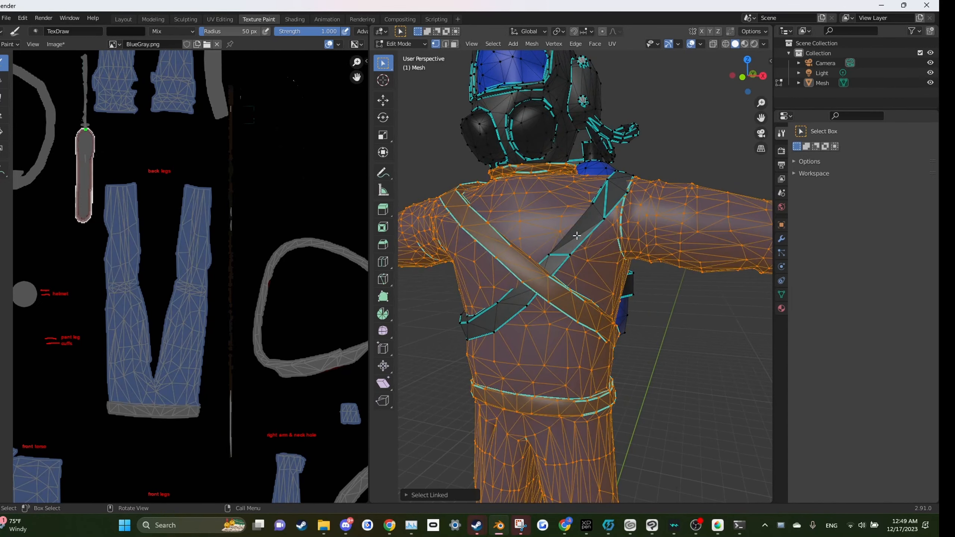
{"action": "left_click", "coordinate": [675, 355]}
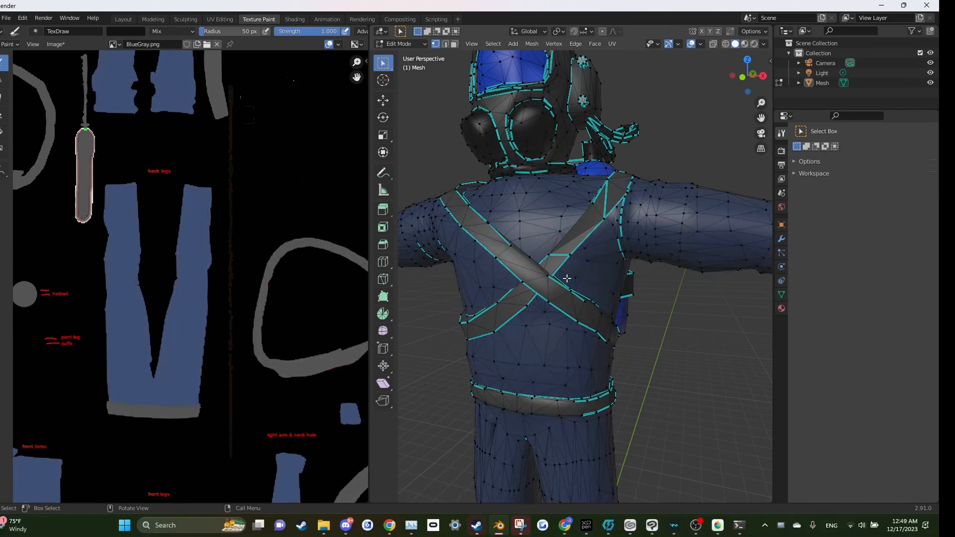
Step: Try selecting linked geometry on the torso and straps, undoing the last pick
{"action": "left_click", "coordinate": [498, 252]}
{"action": "key", "text": "ctrl+l"}
{"action": "left_click", "coordinate": [620, 183]}
{"action": "key", "text": "ctrl+l"}
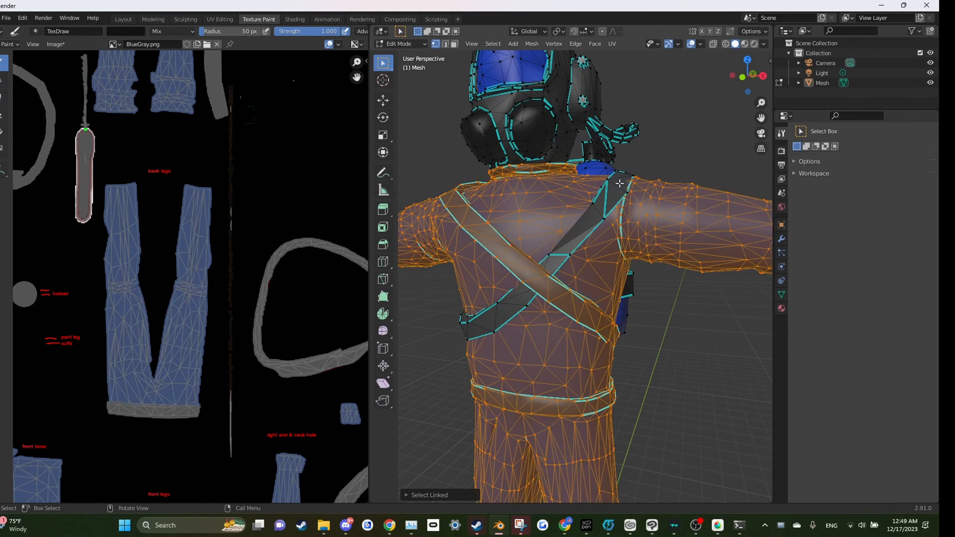
{"action": "left_click", "coordinate": [698, 341]}
{"action": "key", "text": "ctrl+z"}
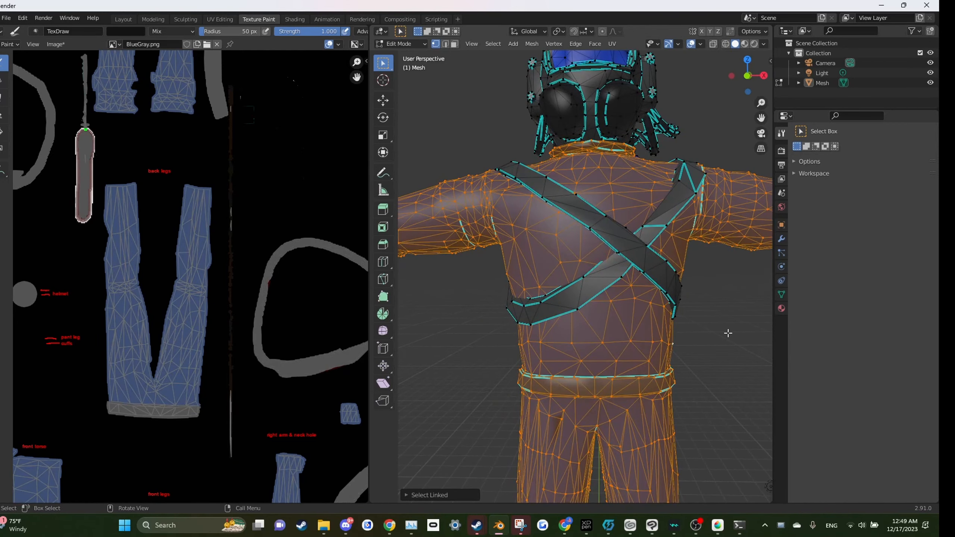
Step: Select both crossing chest straps as linked geometry
{"action": "left_click", "coordinate": [582, 299]}
{"action": "key", "text": "ctrl+l"}
{"action": "left_click", "coordinate": [562, 205]}
{"action": "key", "text": "l"}
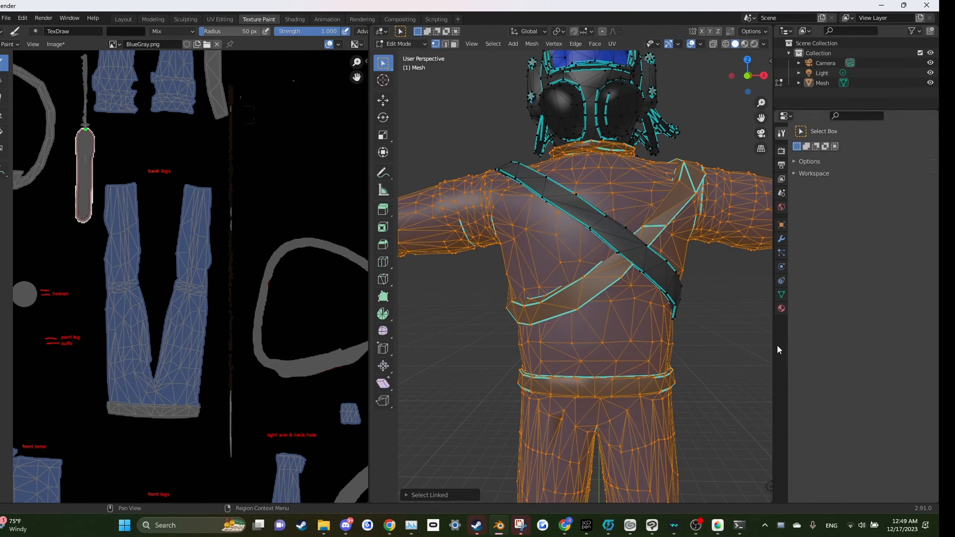
{"action": "left_click", "coordinate": [650, 300]}
{"action": "left_click", "coordinate": [571, 287]}
{"action": "key", "text": "ctrl+l"}
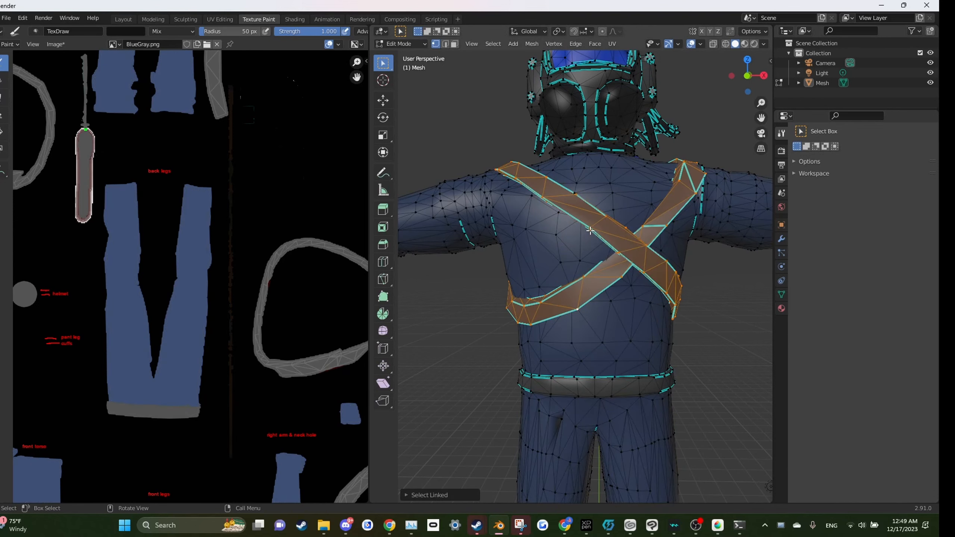
Step: Hide the selected chest straps and switch the model back to Texture Paint mode
{"action": "scroll", "coordinate": [657, 386], "scroll_direction": "down", "scroll_amount": 2}
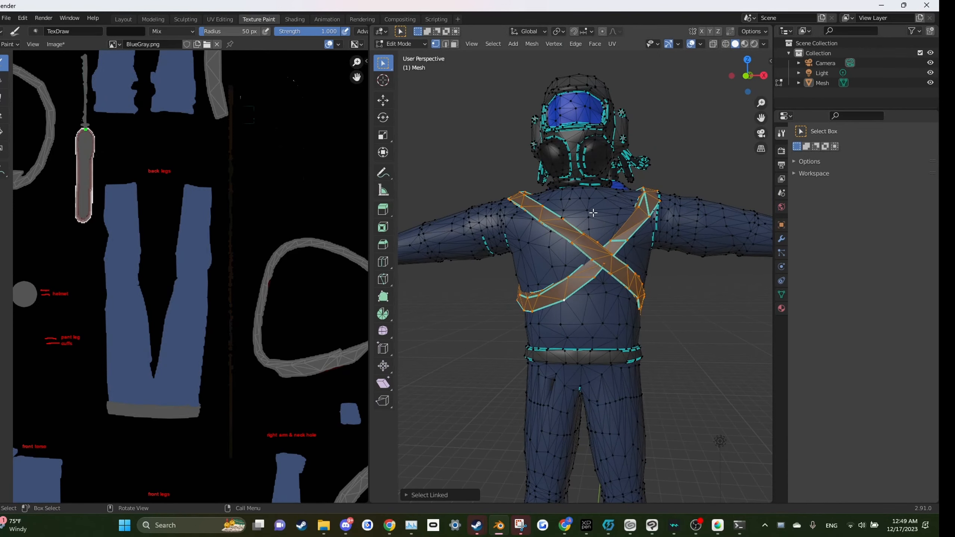
{"action": "key", "text": "h"}
{"action": "left_click", "coordinate": [400, 44]}
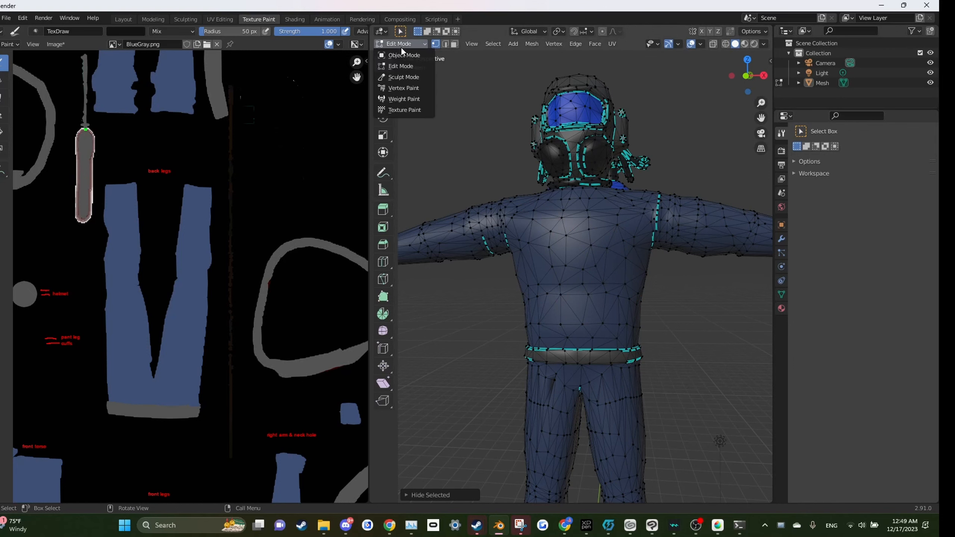
{"action": "left_click", "coordinate": [404, 109]}
Step: Enable face selection masking for painting and select all faces of the mesh
{"action": "scroll", "coordinate": [591, 221], "scroll_direction": "down", "scroll_amount": 3}
{"action": "scroll", "coordinate": [617, 225], "scroll_direction": "up", "scroll_amount": 3}
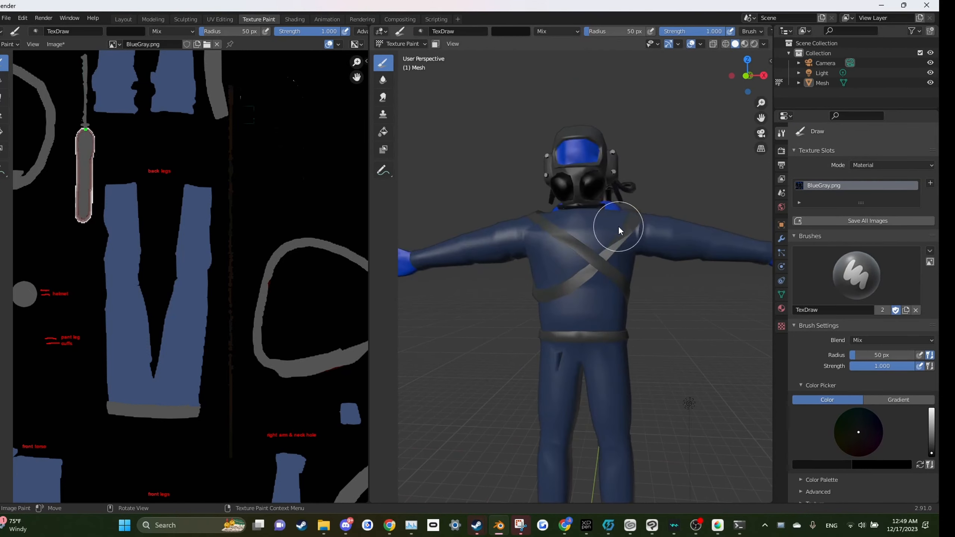
{"action": "left_click_drag", "start_coordinate": [608, 251], "coordinate": [620, 248]}
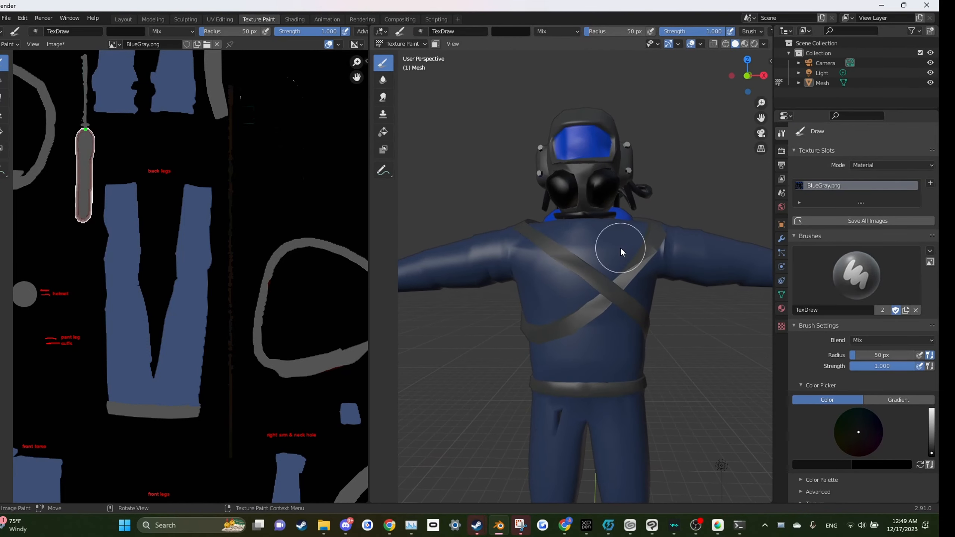
{"action": "left_click", "coordinate": [433, 45]}
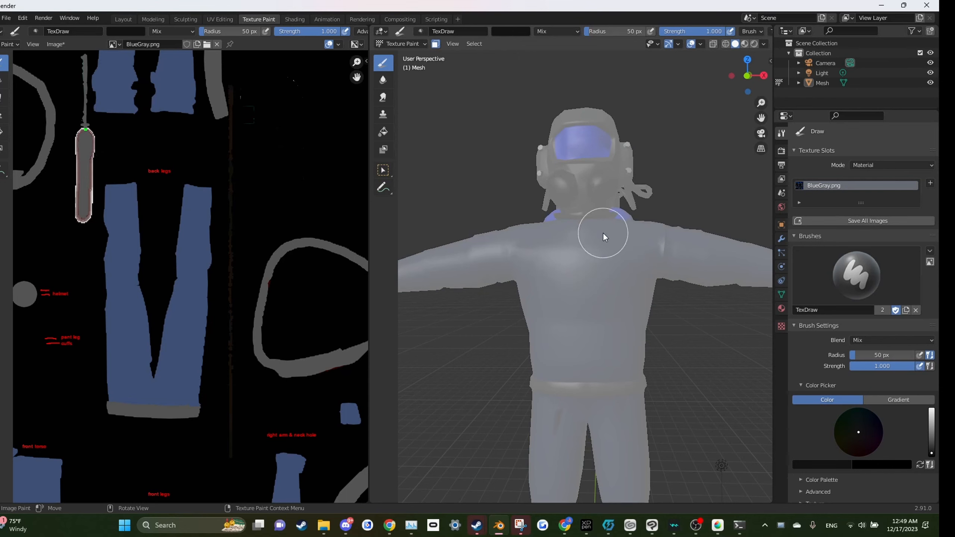
{"action": "scroll", "coordinate": [603, 232], "scroll_direction": "down", "scroll_amount": 5}
{"action": "scroll", "coordinate": [570, 304], "scroll_direction": "up", "scroll_amount": 5}
{"action": "scroll", "coordinate": [567, 307], "scroll_direction": "down", "scroll_amount": 3}
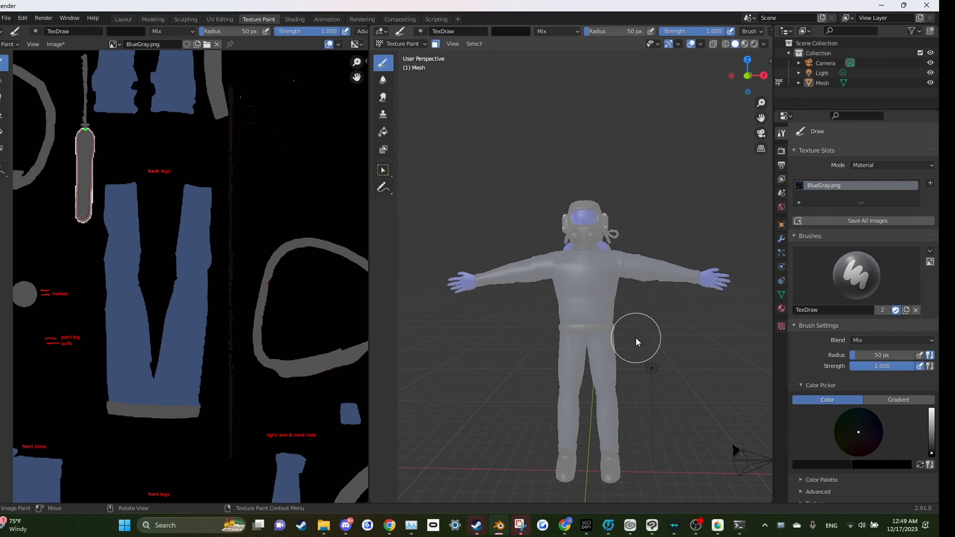
{"action": "key", "text": "a"}
Step: Try painting a thick vertical stroke down the middle of the chest, then undo it
{"action": "scroll", "coordinate": [604, 266], "scroll_direction": "up", "scroll_amount": 6}
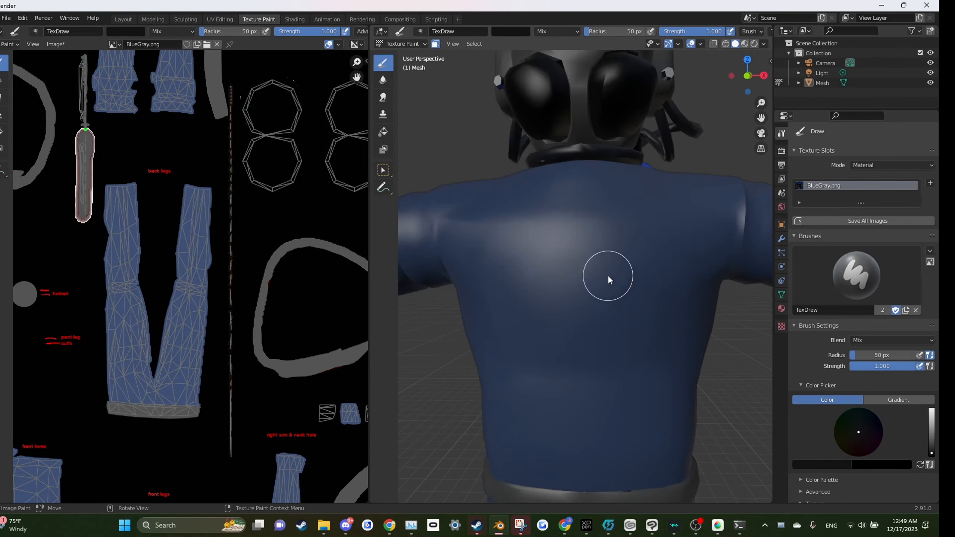
{"action": "scroll", "coordinate": [604, 278], "scroll_direction": "down", "scroll_amount": 5}
{"action": "scroll", "coordinate": [602, 286], "scroll_direction": "up", "scroll_amount": 5}
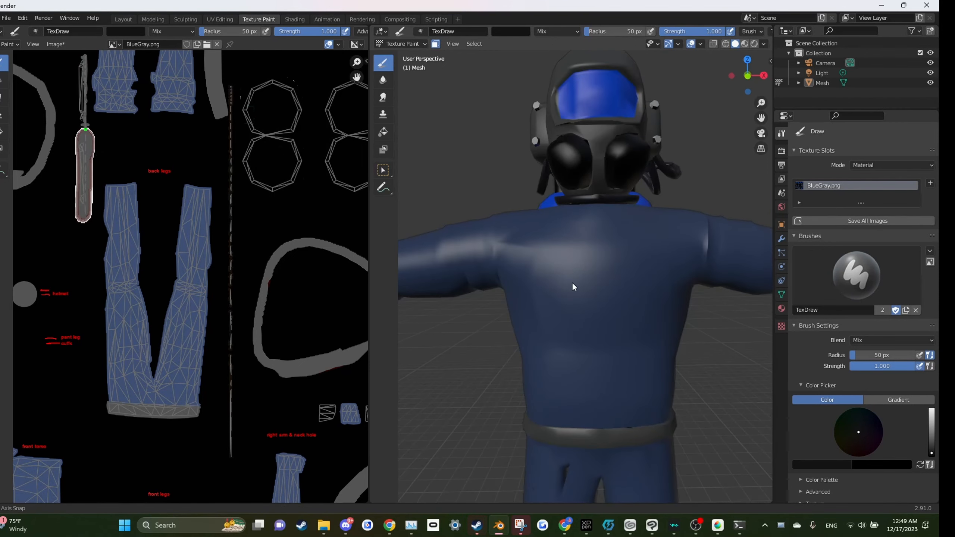
{"action": "left_click_drag", "start_coordinate": [601, 224], "coordinate": [603, 297]}
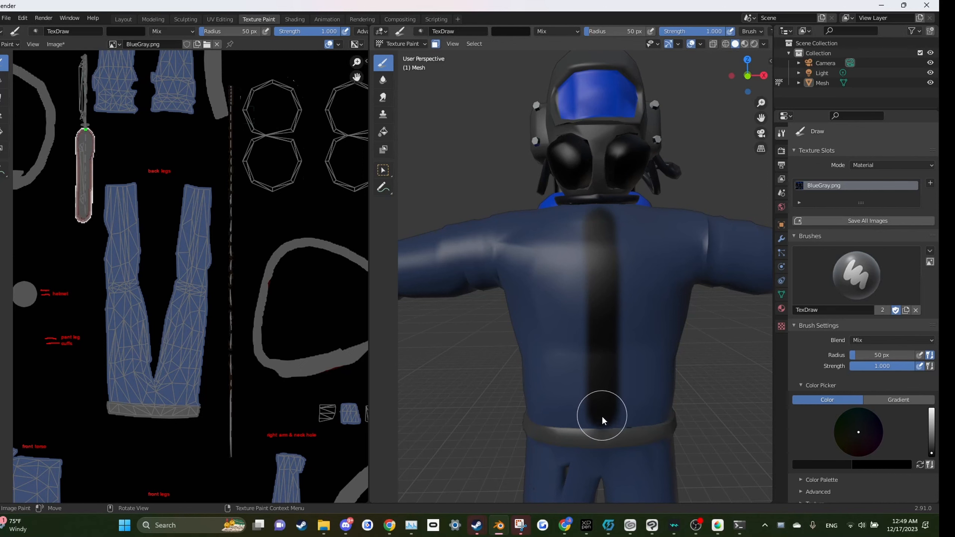
{"action": "scroll", "coordinate": [601, 278], "scroll_direction": "down", "scroll_amount": 5}
{"action": "scroll", "coordinate": [604, 264], "scroll_direction": "up", "scroll_amount": 4}
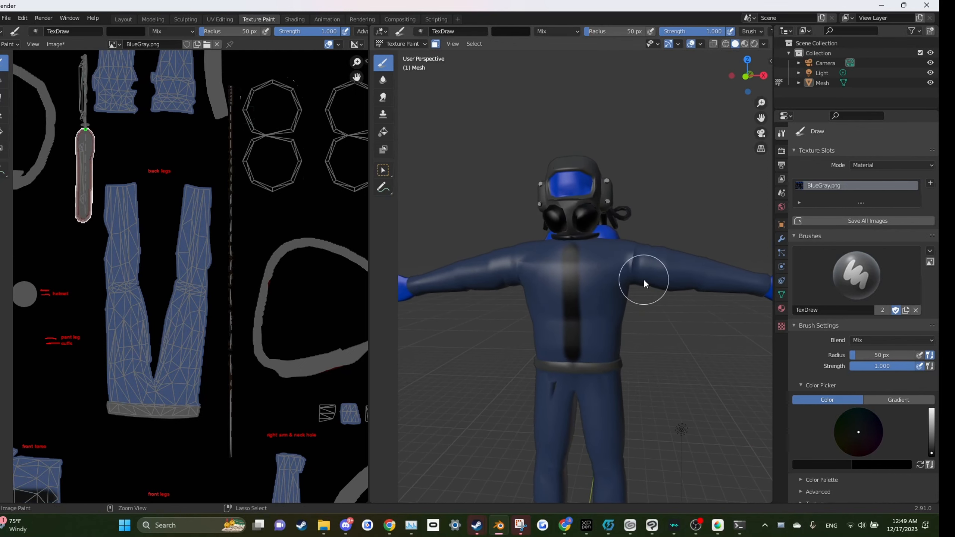
{"action": "key", "text": "ctrl+z"}
Step: Reduce the brush radius to 15 px and paint two thin dark lines down the left side of the chest
{"action": "scroll", "coordinate": [601, 282], "scroll_direction": "up", "scroll_amount": 4}
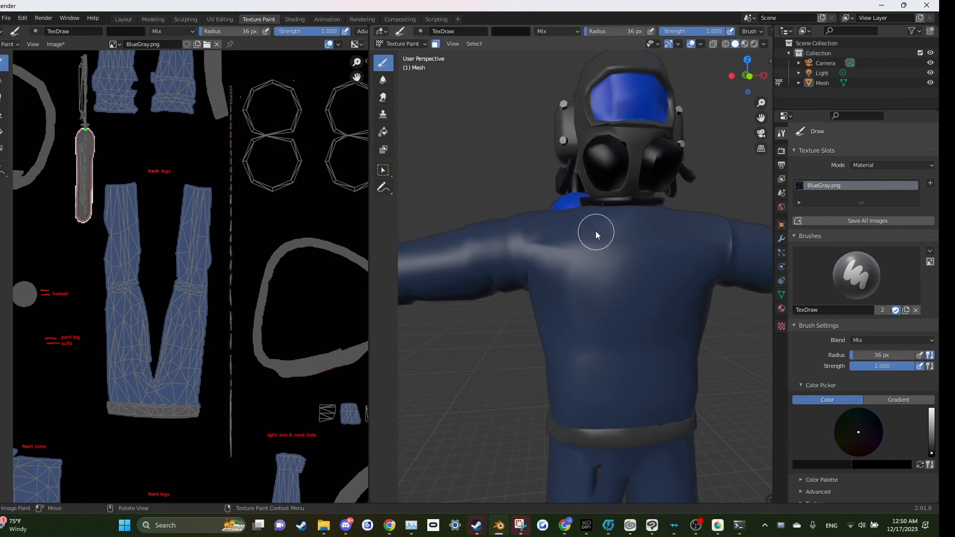
{"action": "key", "text": "bracketleft"}
{"action": "key", "text": "bracketleft"}
{"action": "key", "text": "bracketleft"}
{"action": "mouse_move", "coordinate": [595, 218]}
{"action": "left_mouse_down"}
{"action": "mouse_move", "coordinate": [595, 309]}
{"action": "mouse_move", "coordinate": [576, 375]}
{"action": "mouse_move", "coordinate": [543, 393]}
{"action": "left_mouse_up"}
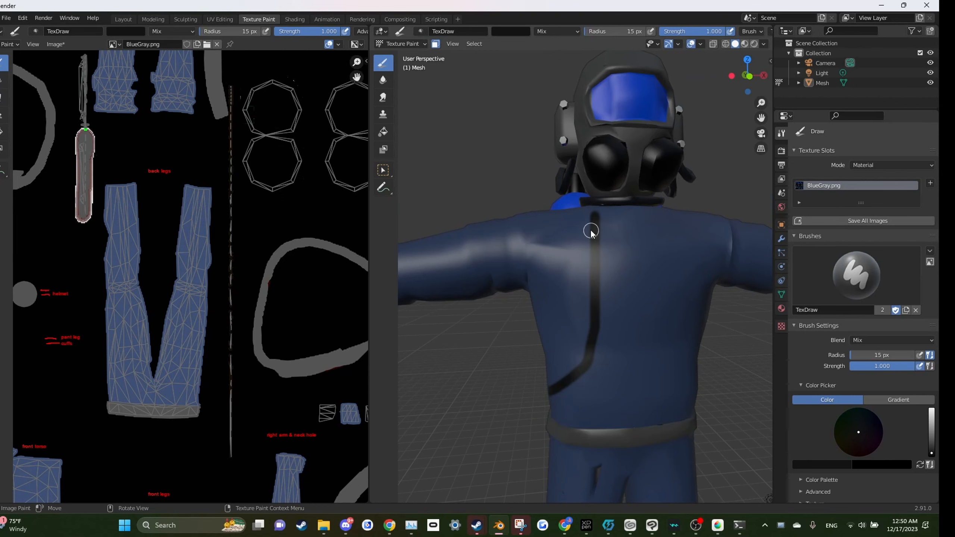
{"action": "mouse_move", "coordinate": [574, 215]}
{"action": "left_mouse_down"}
{"action": "mouse_move", "coordinate": [569, 309]}
{"action": "mouse_move", "coordinate": [556, 345]}
{"action": "mouse_move", "coordinate": [526, 367]}
{"action": "left_mouse_up"}
Step: Paint curved lines down the right side of the chest and touch-up strokes, then undo them
{"action": "scroll", "coordinate": [625, 283], "scroll_direction": "down", "scroll_amount": 5}
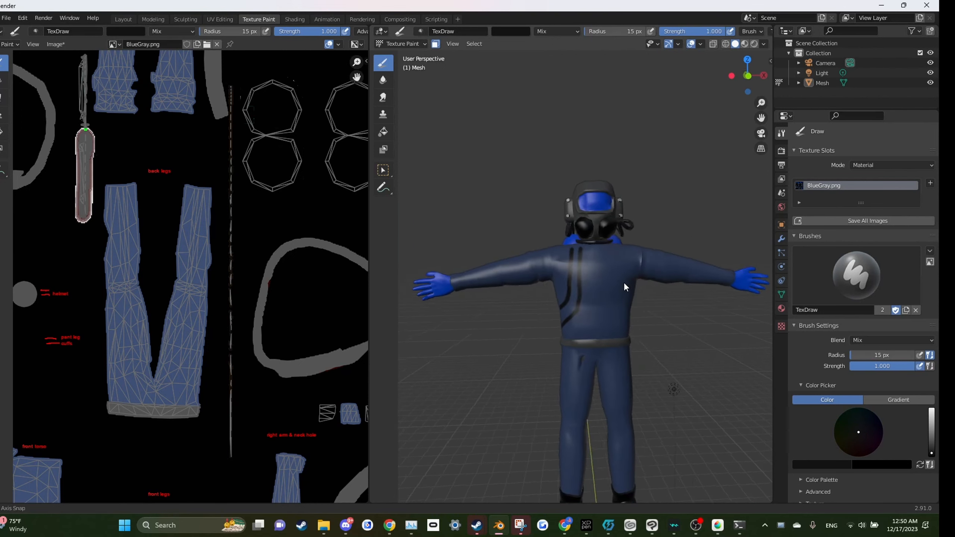
{"action": "scroll", "coordinate": [584, 276], "scroll_direction": "up", "scroll_amount": 4}
{"action": "scroll", "coordinate": [584, 276], "scroll_direction": "up", "scroll_amount": 3}
{"action": "mouse_move", "coordinate": [559, 181]}
{"action": "left_mouse_down"}
{"action": "mouse_move", "coordinate": [567, 363]}
{"action": "mouse_move", "coordinate": [639, 417]}
{"action": "left_mouse_up"}
{"action": "mouse_move", "coordinate": [586, 166]}
{"action": "left_mouse_down"}
{"action": "mouse_move", "coordinate": [590, 324]}
{"action": "mouse_move", "coordinate": [647, 374]}
{"action": "left_mouse_up"}
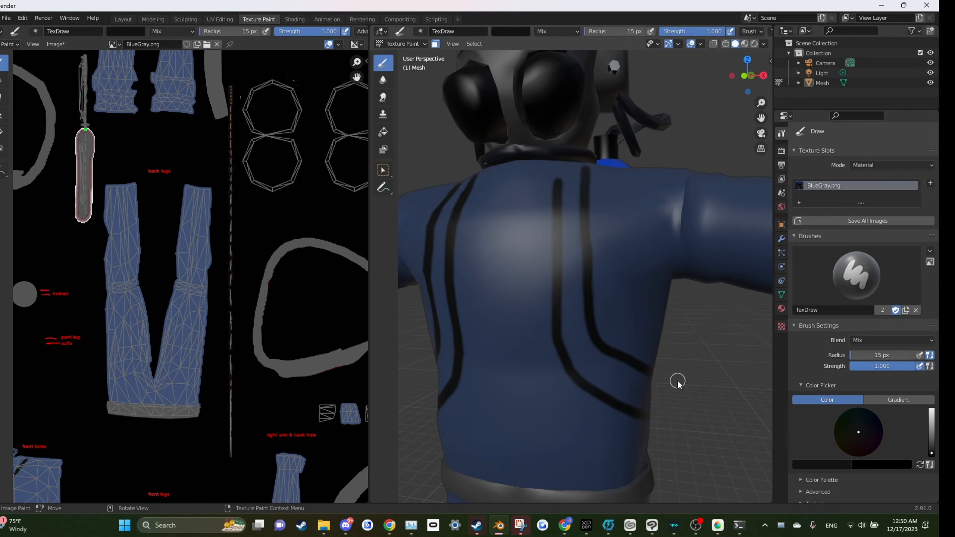
{"action": "scroll", "coordinate": [669, 350], "scroll_direction": "down", "scroll_amount": 5}
{"action": "mouse_move", "coordinate": [661, 311]}
{"action": "left_mouse_down"}
{"action": "mouse_move", "coordinate": [652, 304]}
{"action": "mouse_move", "coordinate": [650, 313]}
{"action": "left_mouse_up"}
{"action": "scroll", "coordinate": [649, 315], "scroll_direction": "up", "scroll_amount": 3}
{"action": "key", "text": "ctrl+z"}
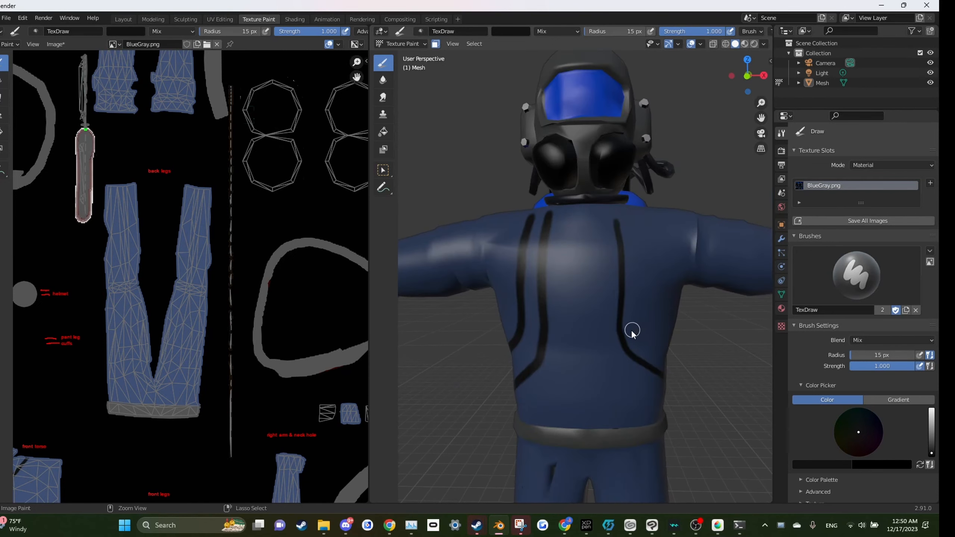
{"action": "key", "text": "ctrl+z"}
{"action": "left_click_drag", "start_coordinate": [630, 359], "coordinate": [662, 389]}
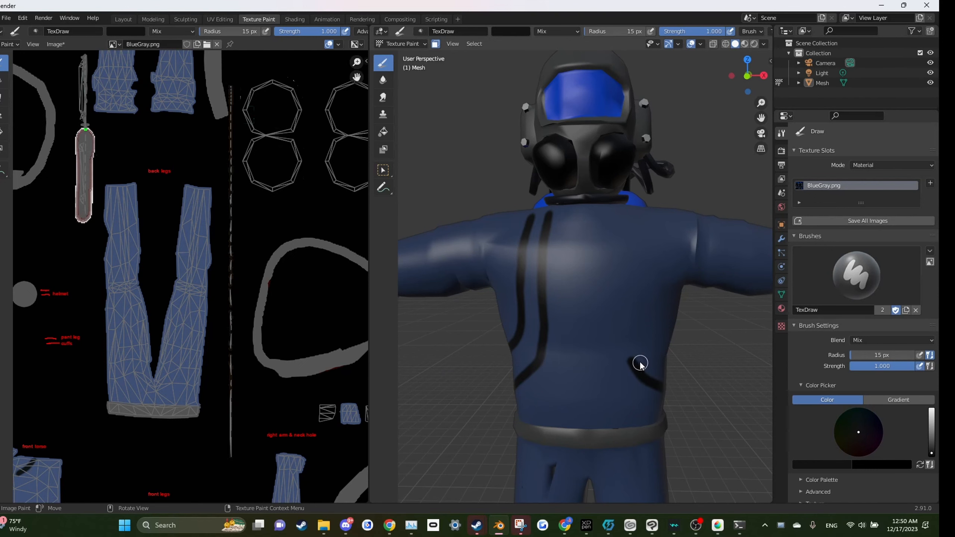
{"action": "mouse_move", "coordinate": [635, 361]}
{"action": "left_mouse_down"}
{"action": "mouse_move", "coordinate": [617, 220]}
{"action": "mouse_move", "coordinate": [629, 363]}
{"action": "left_mouse_up"}
{"action": "key", "text": "ctrl+z"}
{"action": "key", "text": "ctrl+z"}
{"action": "key", "text": "ctrl+z"}
{"action": "mouse_move", "coordinate": [641, 222]}
{"action": "left_mouse_down"}
{"action": "mouse_move", "coordinate": [650, 307]}
{"action": "mouse_move", "coordinate": [663, 342]}
{"action": "mouse_move", "coordinate": [681, 353]}
{"action": "mouse_move", "coordinate": [651, 338]}
{"action": "mouse_move", "coordinate": [635, 207]}
{"action": "left_mouse_up"}
{"action": "key", "text": "ctrl+z"}
{"action": "key", "text": "ctrl+z"}
{"action": "key", "text": "ctrl+z"}
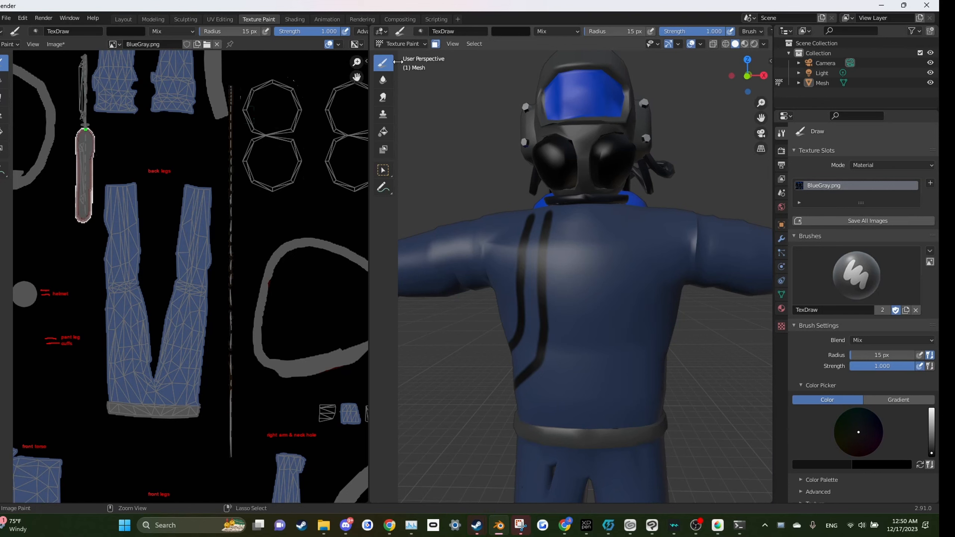
{"action": "left_click", "coordinate": [400, 44]}
{"action": "left_click", "coordinate": [400, 65]}
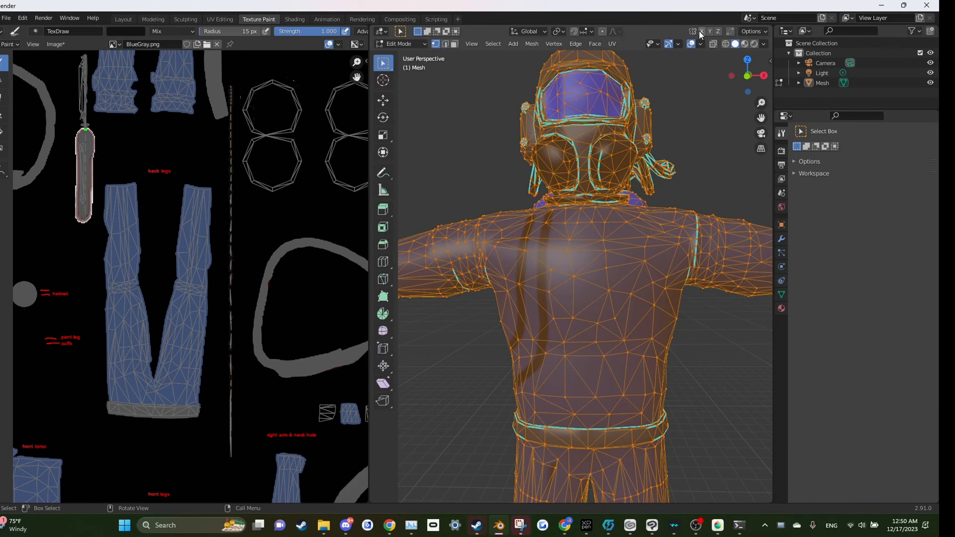
{"action": "left_click", "coordinate": [400, 44]}
{"action": "left_click", "coordinate": [400, 113]}
Step: Paint a curved stroke on the upper chest and undo it
{"action": "left_click_drag", "start_coordinate": [548, 218], "coordinate": [577, 239]}
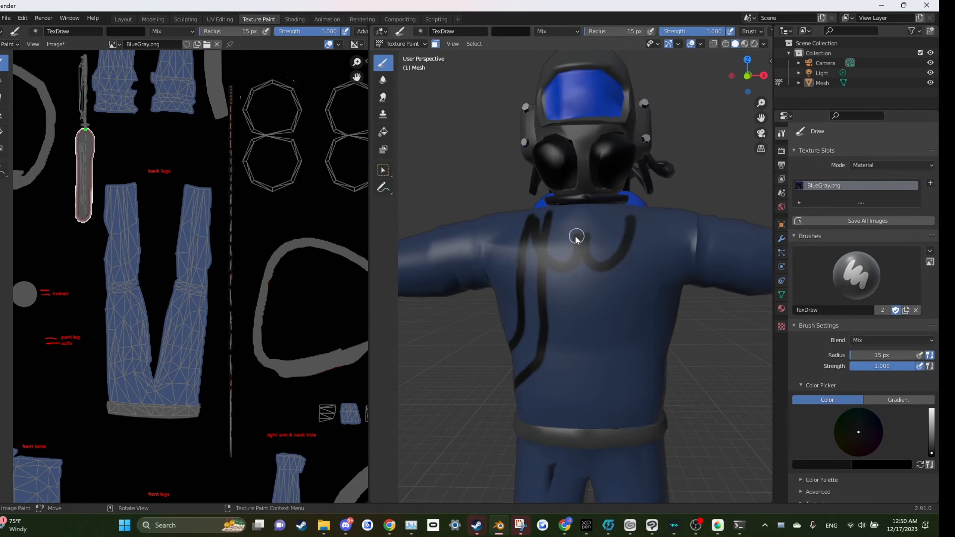
{"action": "key", "text": "ctrl+z"}
{"action": "key", "text": "Tab"}
{"action": "key", "text": "Tab"}
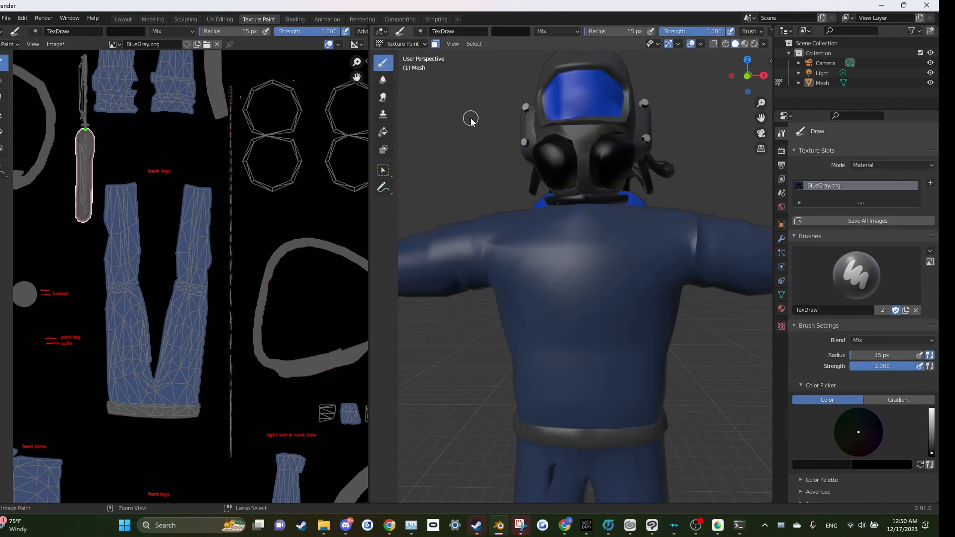
Step: Enable X-axis mirror symmetry in Edit Mode and return to Texture Paint mode
{"action": "left_click", "coordinate": [400, 44]}
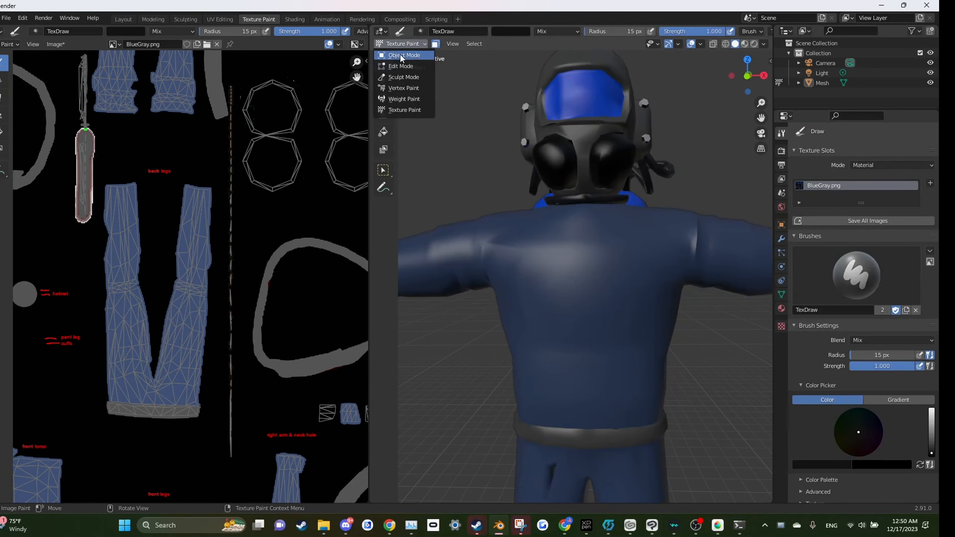
{"action": "left_click", "coordinate": [400, 63]}
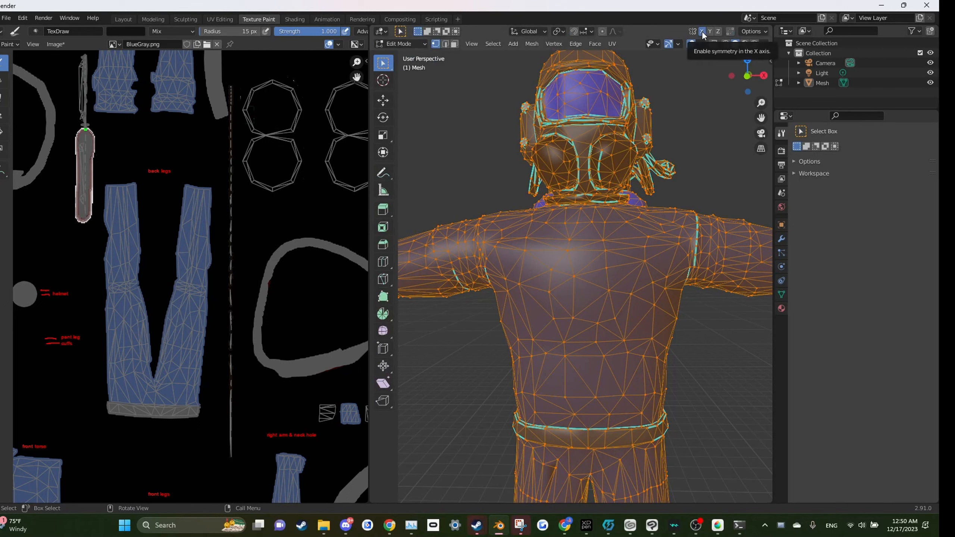
{"action": "left_click", "coordinate": [400, 44]}
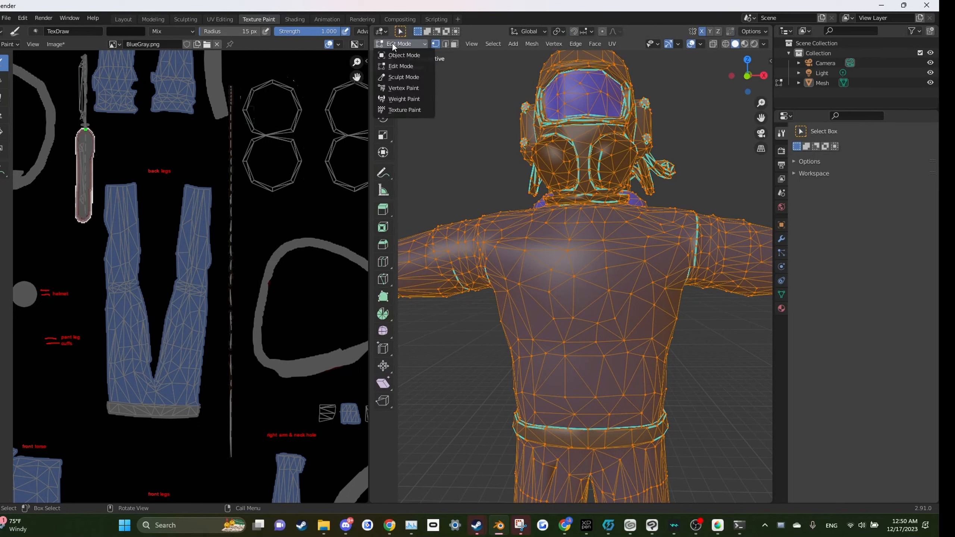
{"action": "left_click", "coordinate": [410, 110]}
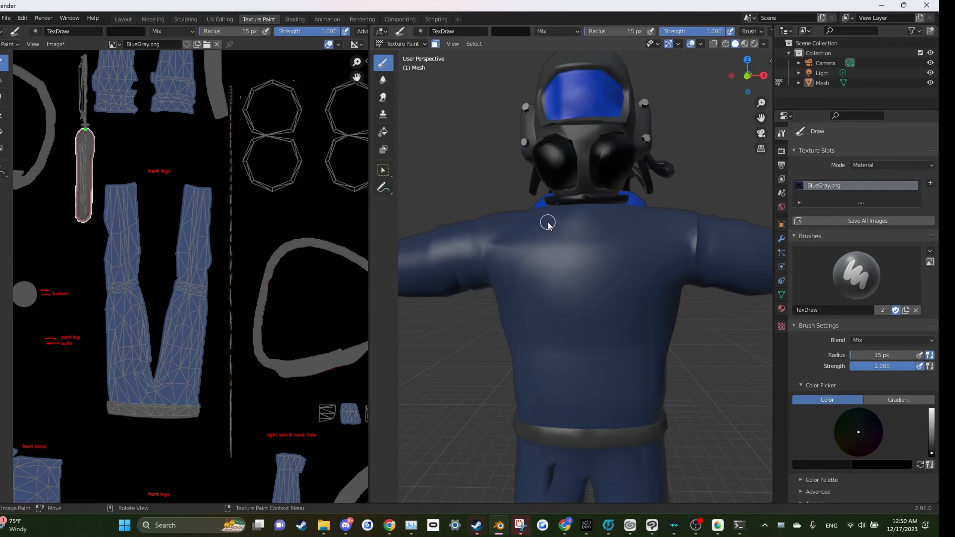
Step: Paint mirrored double lines running down both sides of the chest front
{"action": "mouse_move", "coordinate": [548, 223]}
{"action": "left_mouse_down"}
{"action": "mouse_move", "coordinate": [545, 341]}
{"action": "mouse_move", "coordinate": [503, 377]}
{"action": "left_mouse_up"}
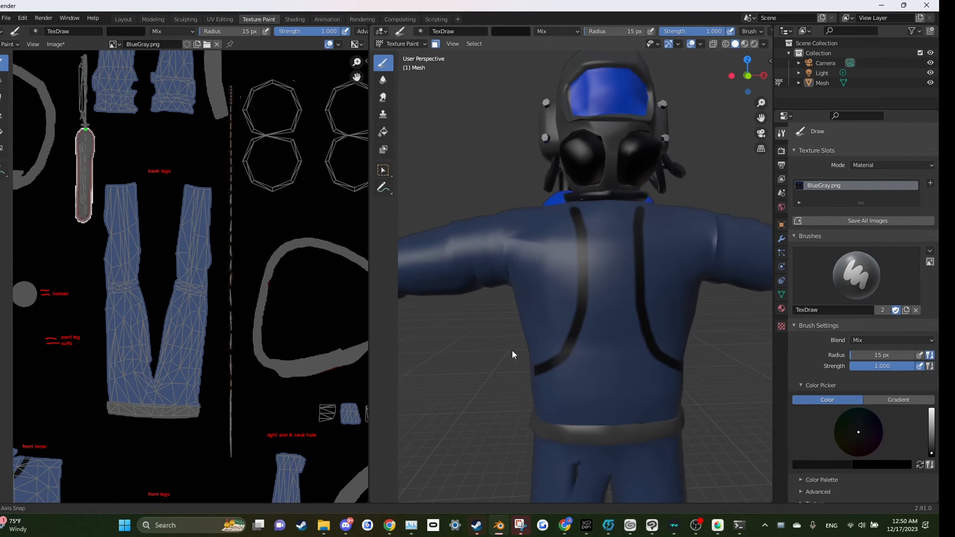
{"action": "key", "text": "ctrl+z"}
{"action": "mouse_move", "coordinate": [569, 201]}
{"action": "left_mouse_down"}
{"action": "mouse_move", "coordinate": [568, 293]}
{"action": "mouse_move", "coordinate": [558, 359]}
{"action": "mouse_move", "coordinate": [519, 390]}
{"action": "left_mouse_up"}
{"action": "left_click_drag", "start_coordinate": [561, 259], "coordinate": [567, 271]}
{"action": "key", "text": "ctrl+z"}
{"action": "mouse_move", "coordinate": [567, 220]}
{"action": "left_mouse_down"}
{"action": "mouse_move", "coordinate": [570, 359]}
{"action": "mouse_move", "coordinate": [533, 404]}
{"action": "left_mouse_up"}
{"action": "mouse_move", "coordinate": [586, 220]}
{"action": "left_mouse_down"}
{"action": "mouse_move", "coordinate": [587, 389]}
{"action": "mouse_move", "coordinate": [577, 405]}
{"action": "mouse_move", "coordinate": [546, 415]}
{"action": "left_mouse_up"}
{"action": "scroll", "coordinate": [546, 376], "scroll_direction": "down", "scroll_amount": 6}
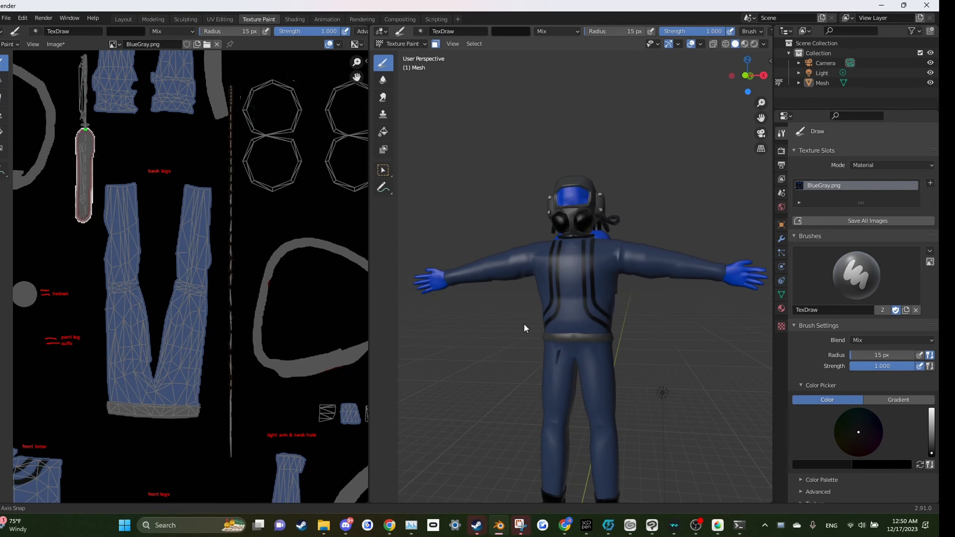
Step: Sample the suit's blue colour and paint a stroke across the collar area
{"action": "scroll", "coordinate": [525, 328], "scroll_direction": "up", "scroll_amount": 6}
{"action": "key", "text": "s"}
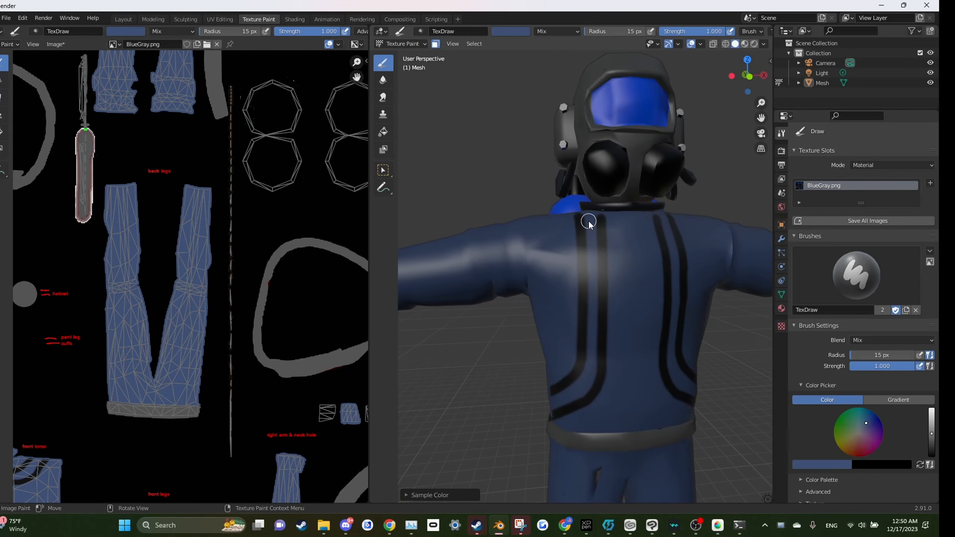
{"action": "mouse_move", "coordinate": [589, 221]}
{"action": "left_mouse_down"}
{"action": "mouse_move", "coordinate": [588, 356]}
{"action": "mouse_move", "coordinate": [576, 391]}
{"action": "mouse_move", "coordinate": [545, 404]}
{"action": "mouse_move", "coordinate": [582, 370]}
{"action": "mouse_move", "coordinate": [588, 243]}
{"action": "left_mouse_up"}
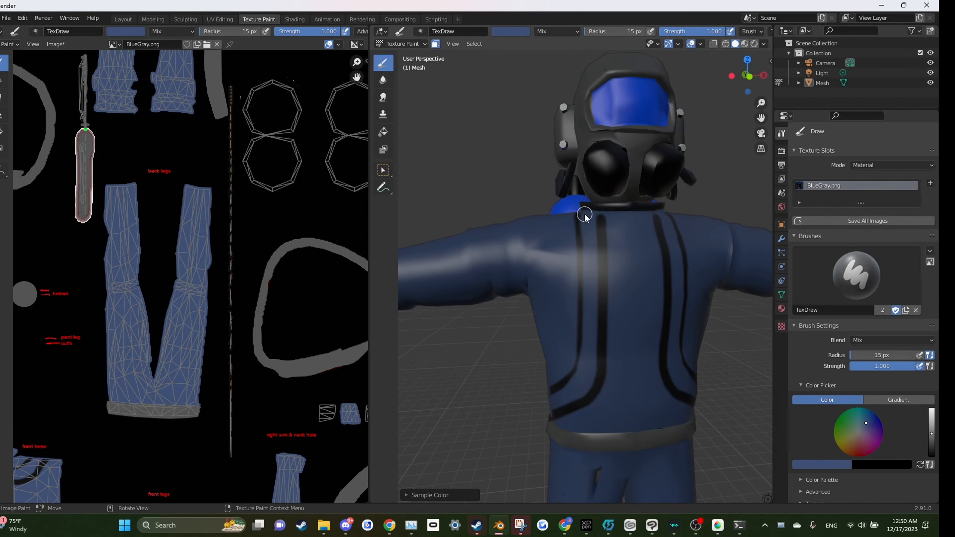
{"action": "scroll", "coordinate": [556, 205], "scroll_direction": "down", "scroll_amount": 5}
{"action": "left_click_drag", "start_coordinate": [555, 205], "coordinate": [622, 230]}
Step: Switch the model into Edit Mode and deselect all geometry
{"action": "scroll", "coordinate": [655, 282], "scroll_direction": "up", "scroll_amount": 4}
{"action": "scroll", "coordinate": [606, 246], "scroll_direction": "down", "scroll_amount": 5}
{"action": "scroll", "coordinate": [603, 273], "scroll_direction": "up", "scroll_amount": 8}
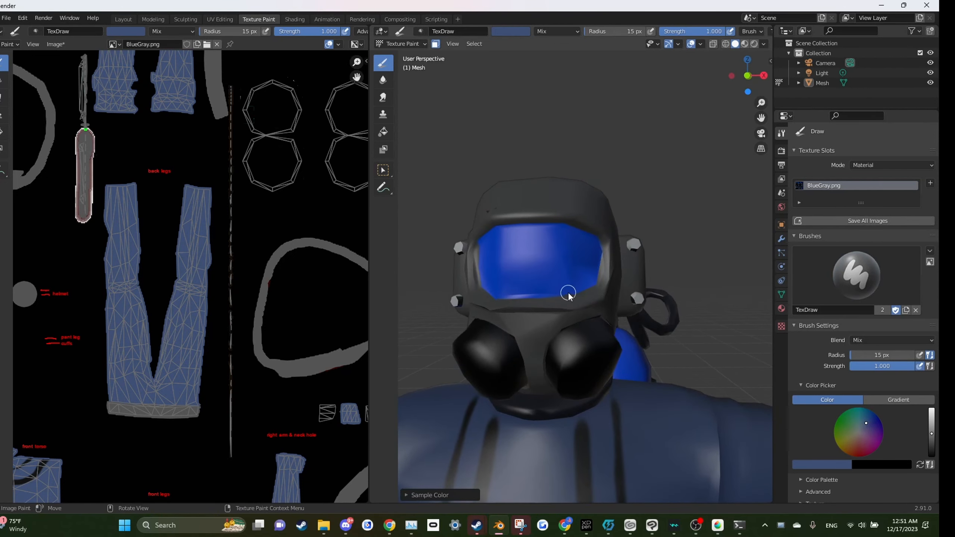
{"action": "scroll", "coordinate": [558, 249], "scroll_direction": "down", "scroll_amount": 5}
{"action": "scroll", "coordinate": [518, 256], "scroll_direction": "up", "scroll_amount": 7}
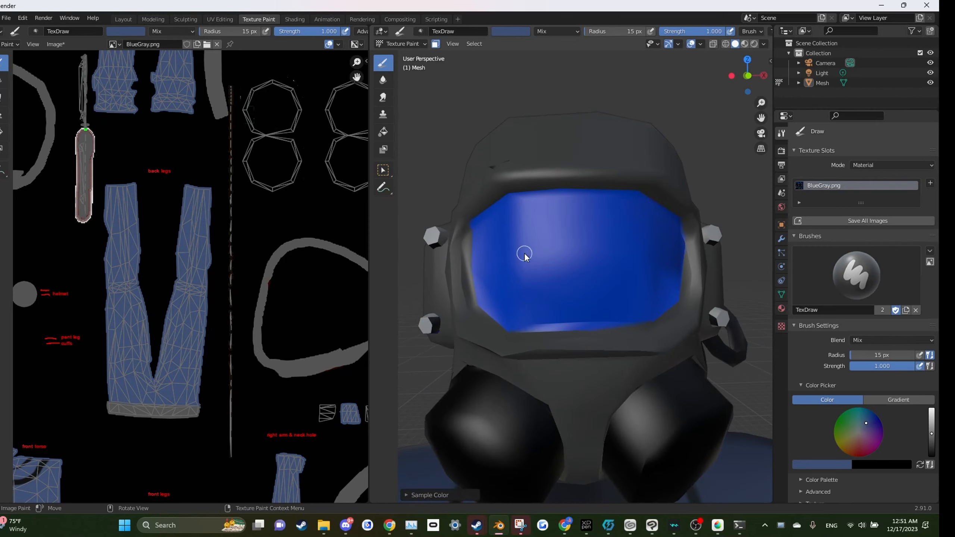
{"action": "scroll", "coordinate": [525, 258], "scroll_direction": "down", "scroll_amount": 6}
{"action": "left_click", "coordinate": [408, 44]}
{"action": "left_click", "coordinate": [401, 74]}
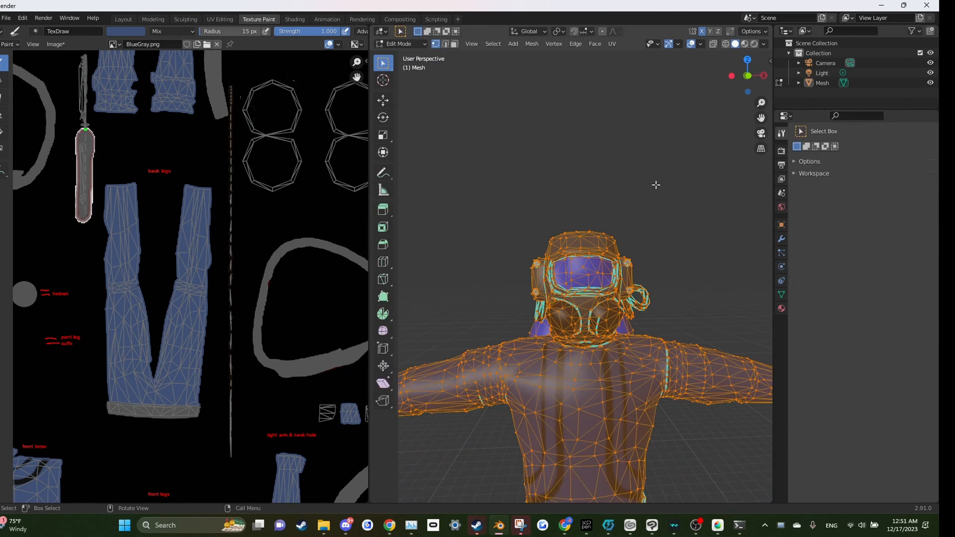
{"action": "left_click", "coordinate": [656, 184]}
Step: Try selecting the visor's linked geometry, then deselect everything
{"action": "scroll", "coordinate": [590, 260], "scroll_direction": "up", "scroll_amount": 5}
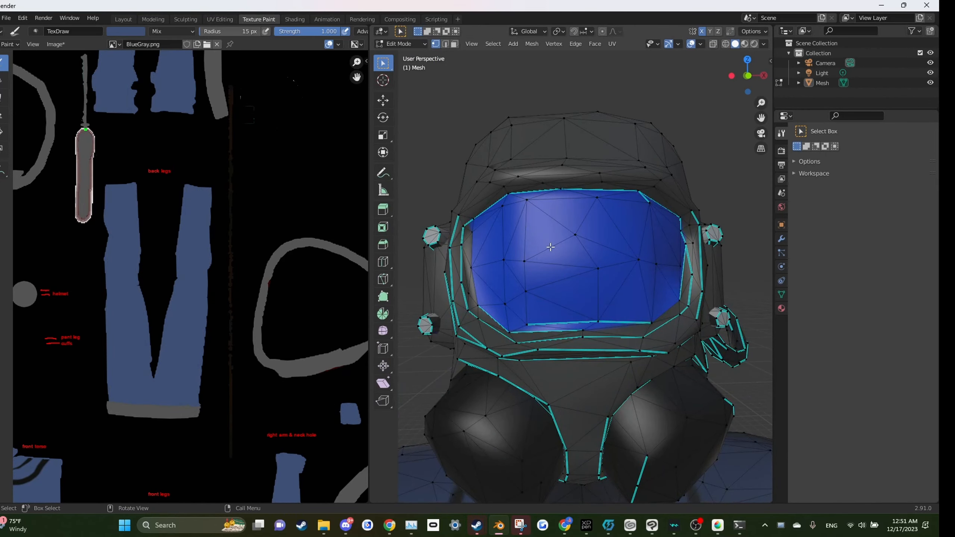
{"action": "key", "text": "l"}
{"action": "scroll", "coordinate": [555, 248], "scroll_direction": "down", "scroll_amount": 5}
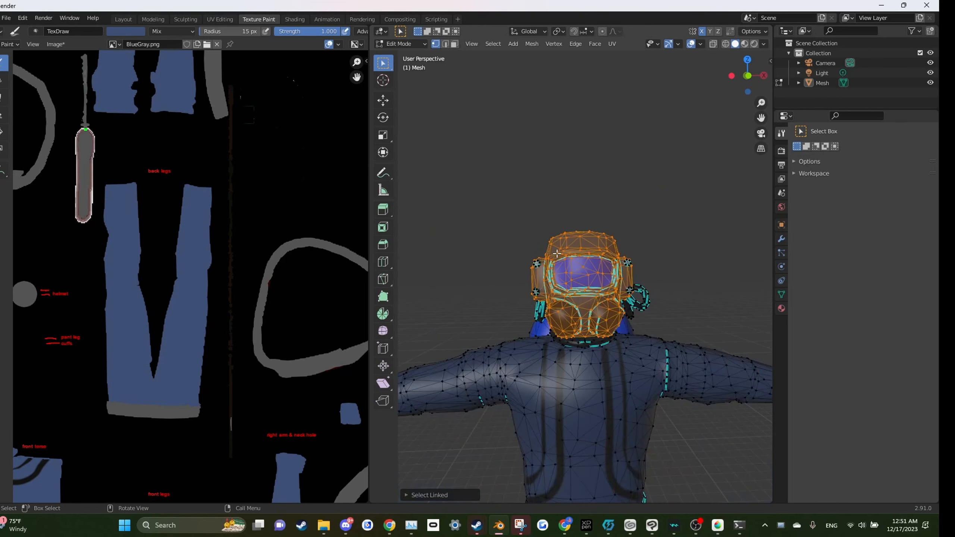
{"action": "scroll", "coordinate": [544, 210], "scroll_direction": "up", "scroll_amount": 4}
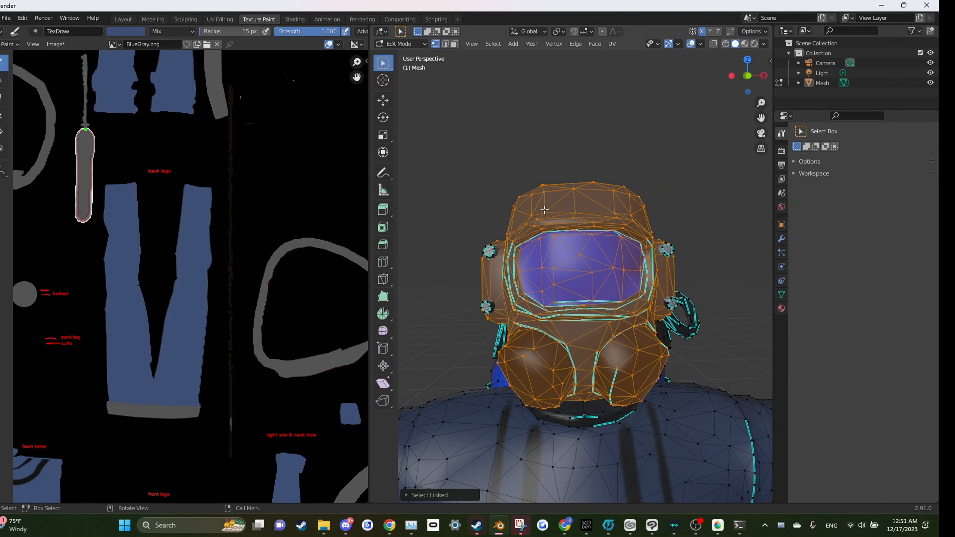
{"action": "left_click", "coordinate": [546, 116]}
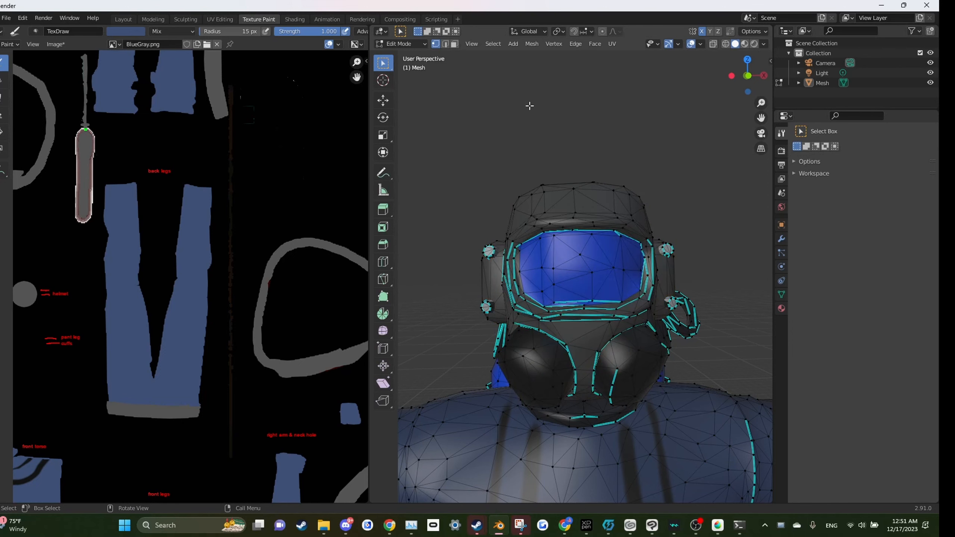
Step: Isolate the helmet visor by circle-selecting its faces, inverting the selection and hiding all other geometry
{"action": "scroll", "coordinate": [598, 242], "scroll_direction": "up", "scroll_amount": 3}
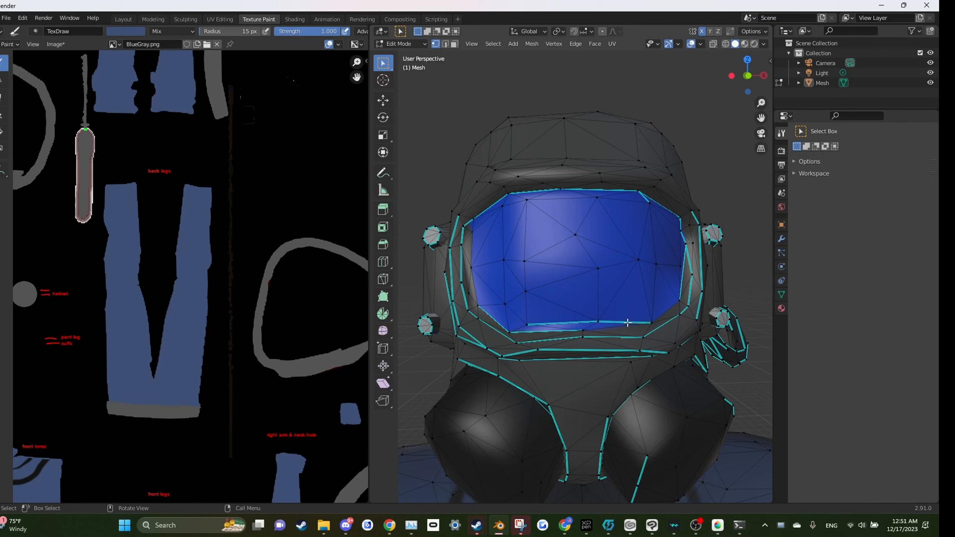
{"action": "left_click", "coordinate": [453, 45]}
{"action": "left_click", "coordinate": [383, 65]}
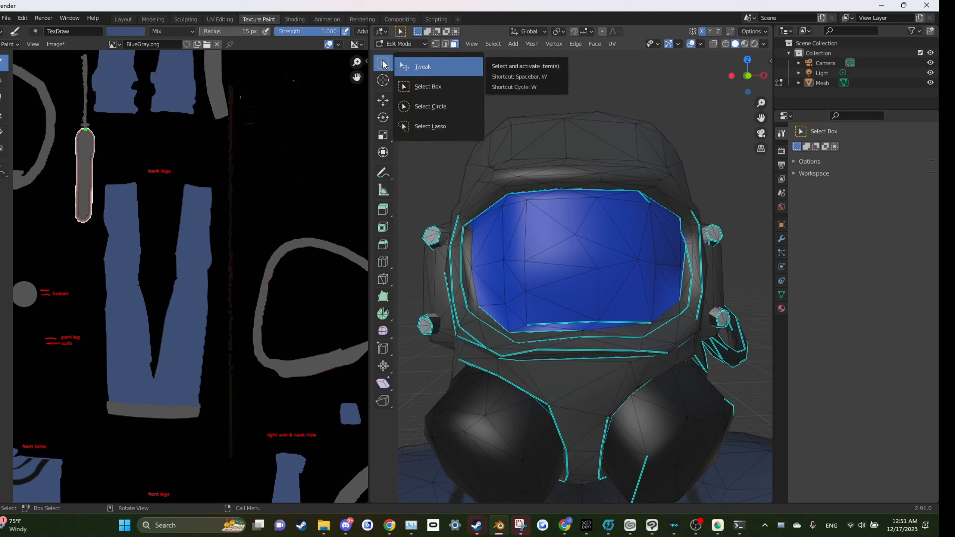
{"action": "left_click", "coordinate": [437, 109]}
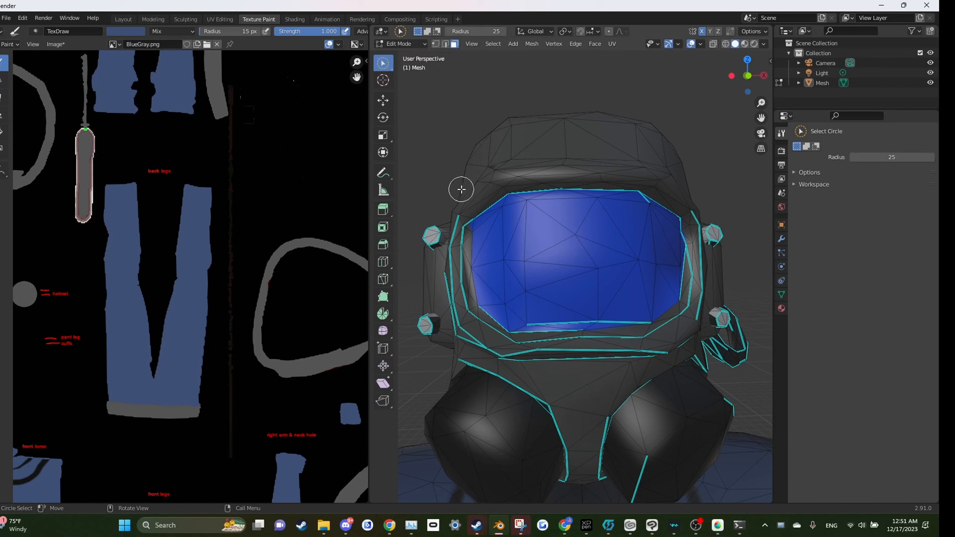
{"action": "mouse_move", "coordinate": [594, 253]}
{"action": "left_mouse_down"}
{"action": "mouse_move", "coordinate": [561, 226]}
{"action": "mouse_move", "coordinate": [611, 210]}
{"action": "mouse_move", "coordinate": [498, 221]}
{"action": "mouse_move", "coordinate": [497, 273]}
{"action": "mouse_move", "coordinate": [510, 301]}
{"action": "mouse_move", "coordinate": [582, 319]}
{"action": "mouse_move", "coordinate": [601, 309]}
{"action": "mouse_move", "coordinate": [605, 273]}
{"action": "mouse_move", "coordinate": [659, 284]}
{"action": "mouse_move", "coordinate": [667, 256]}
{"action": "mouse_move", "coordinate": [643, 214]}
{"action": "mouse_move", "coordinate": [661, 232]}
{"action": "left_mouse_up"}
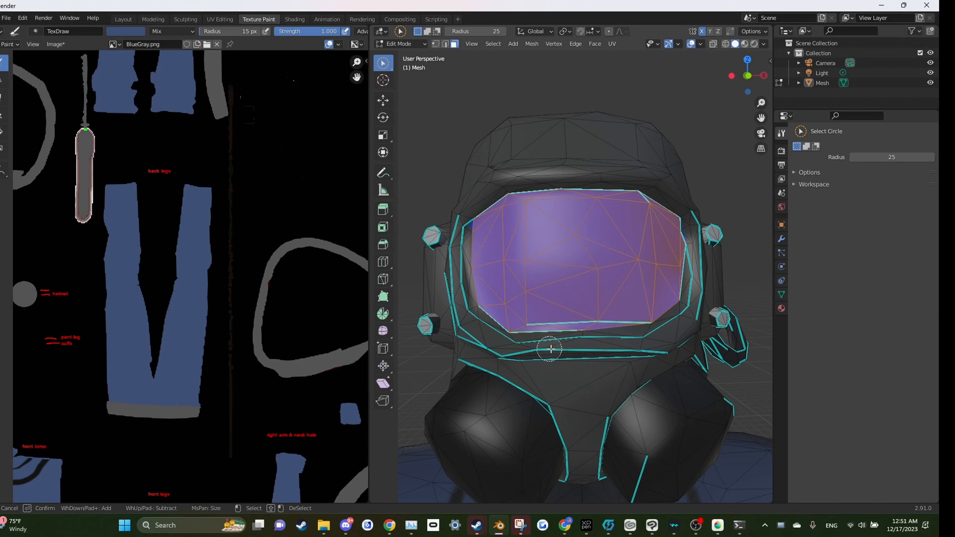
{"action": "scroll", "coordinate": [612, 244], "scroll_direction": "down", "scroll_amount": 5}
{"action": "scroll", "coordinate": [613, 244], "scroll_direction": "up", "scroll_amount": 5}
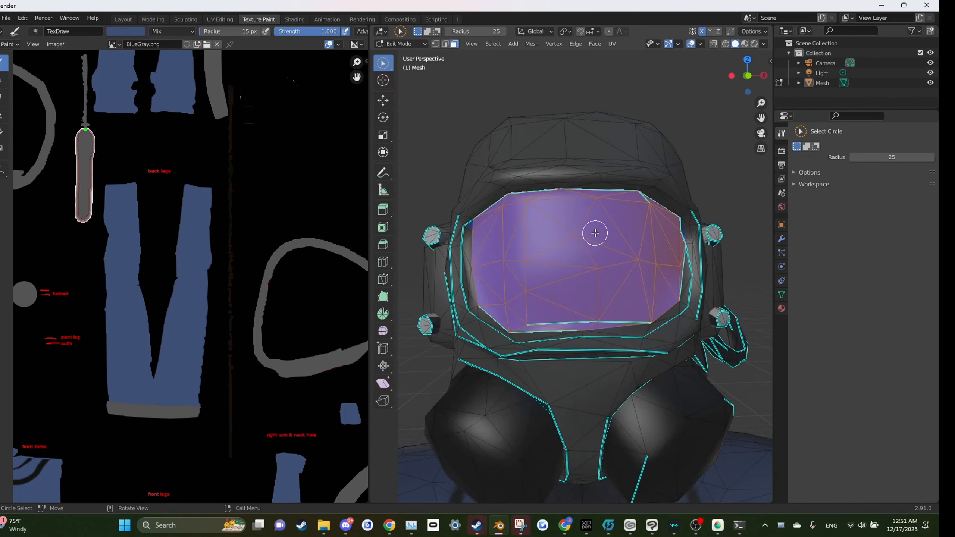
{"action": "key", "text": "ctrl"}
{"action": "key", "text": "ctrl+i"}
{"action": "key", "text": "h"}
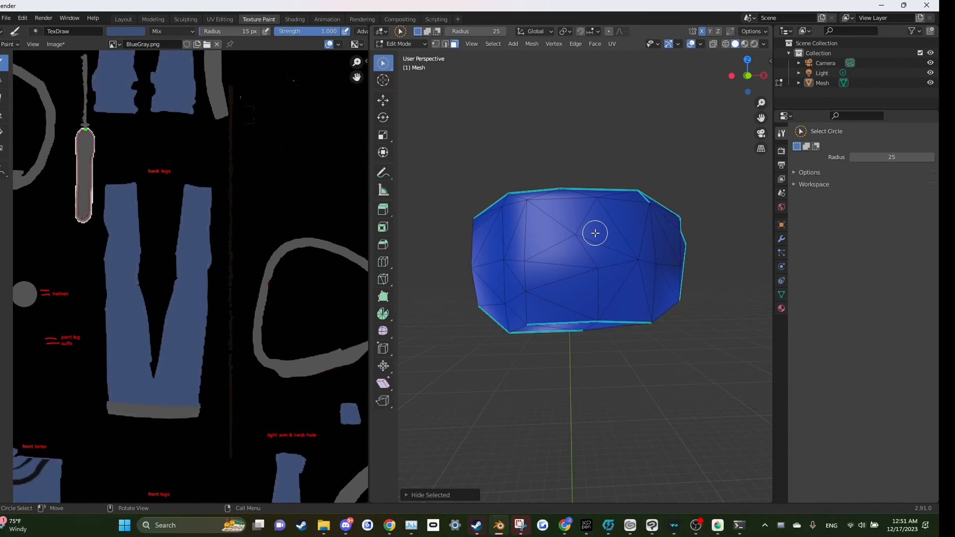
Step: Select all the visor faces and switch the object into Texture Paint mode
{"action": "key", "text": "a"}
{"action": "left_click", "coordinate": [410, 45]}
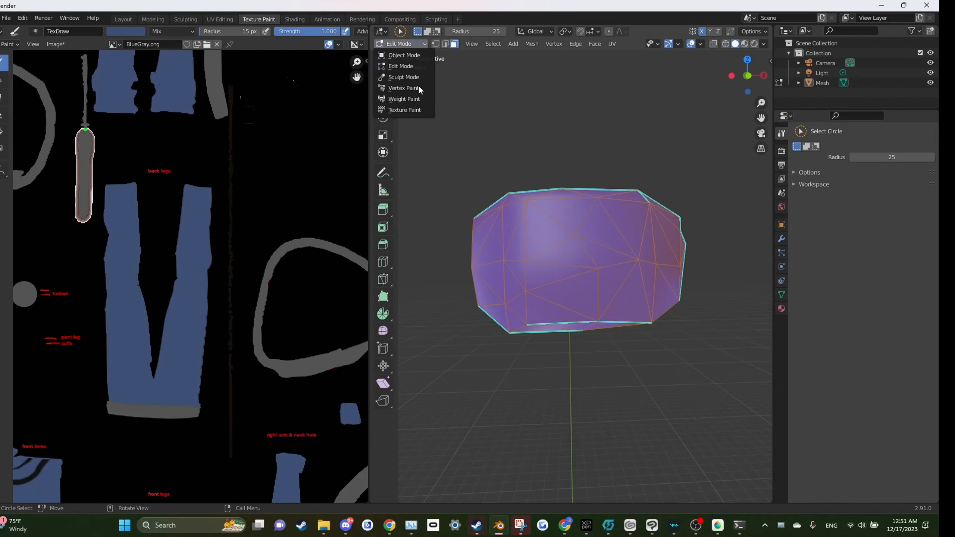
{"action": "left_click", "coordinate": [409, 109]}
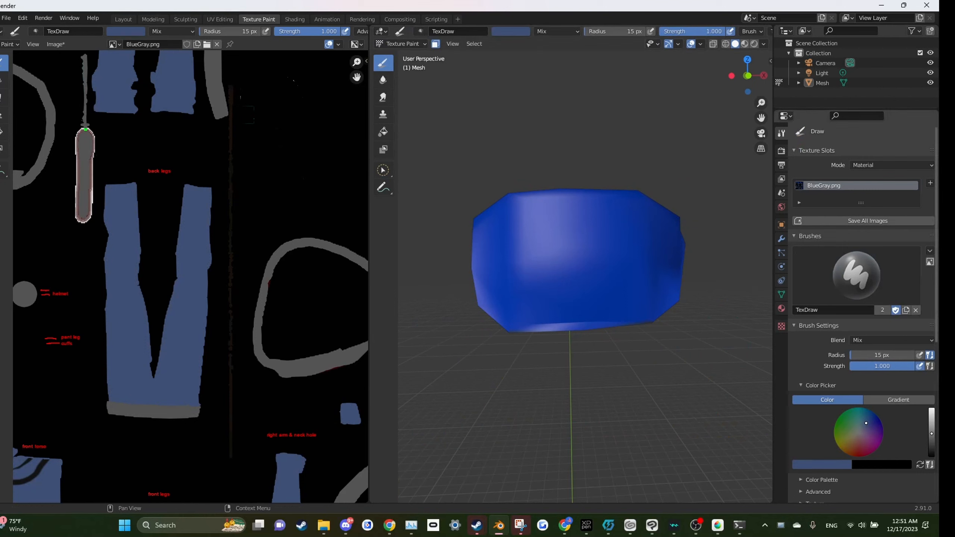
Step: Set the brush colour to black, enlarge the radius to 28 px, and paint two slanted eye shapes on the visor
{"action": "left_click_drag", "start_coordinate": [928, 442], "coordinate": [932, 456]}
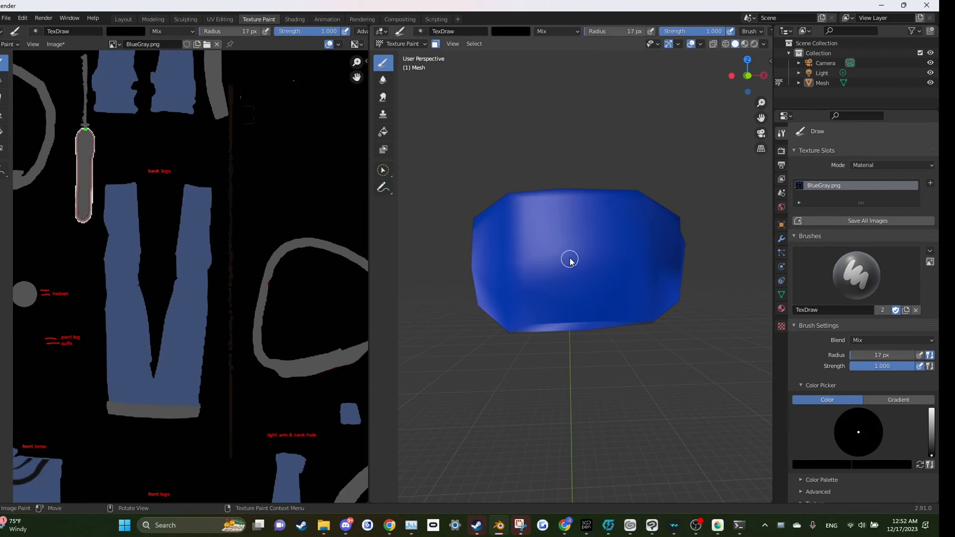
{"action": "key", "text": "bracketright"}
{"action": "key", "text": "bracketright"}
{"action": "key", "text": "bracketright"}
{"action": "key", "text": "bracketright"}
{"action": "key", "text": "bracketright"}
{"action": "key", "text": "bracketright"}
{"action": "left_click_drag", "start_coordinate": [532, 242], "coordinate": [530, 288]}
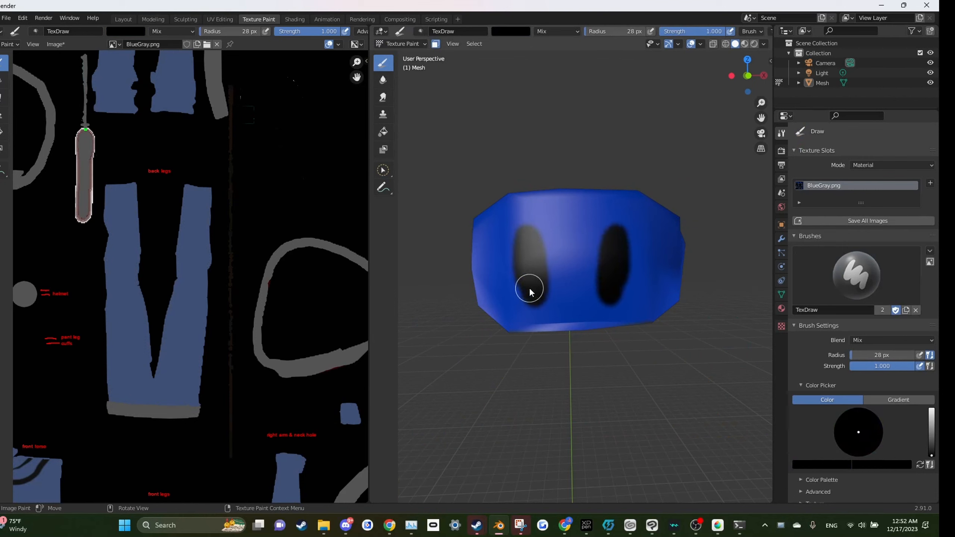
{"action": "mouse_move", "coordinate": [530, 224]}
{"action": "left_mouse_down"}
{"action": "mouse_move", "coordinate": [538, 230]}
{"action": "mouse_move", "coordinate": [515, 211]}
{"action": "mouse_move", "coordinate": [525, 250]}
{"action": "left_mouse_up"}
{"action": "key", "text": "s"}
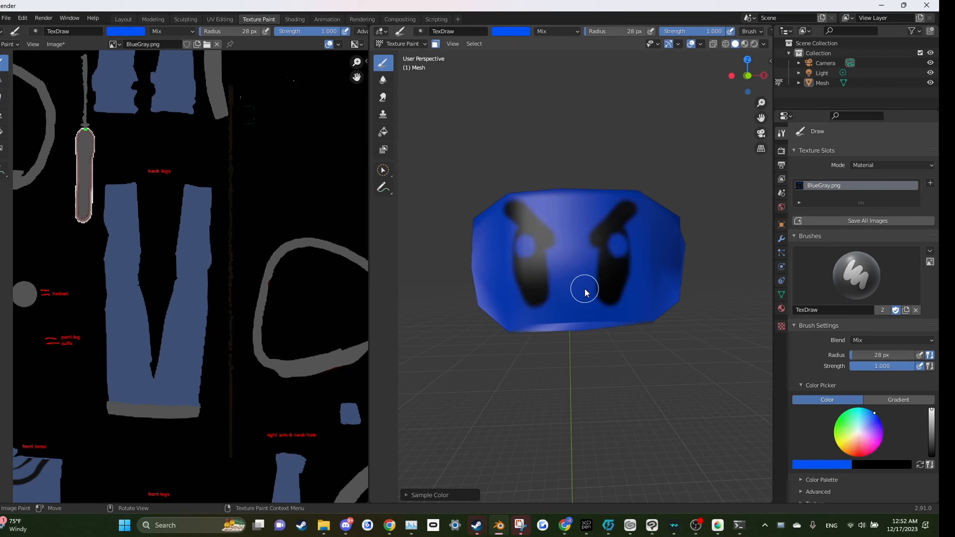
{"action": "key", "text": "ctrl+z"}
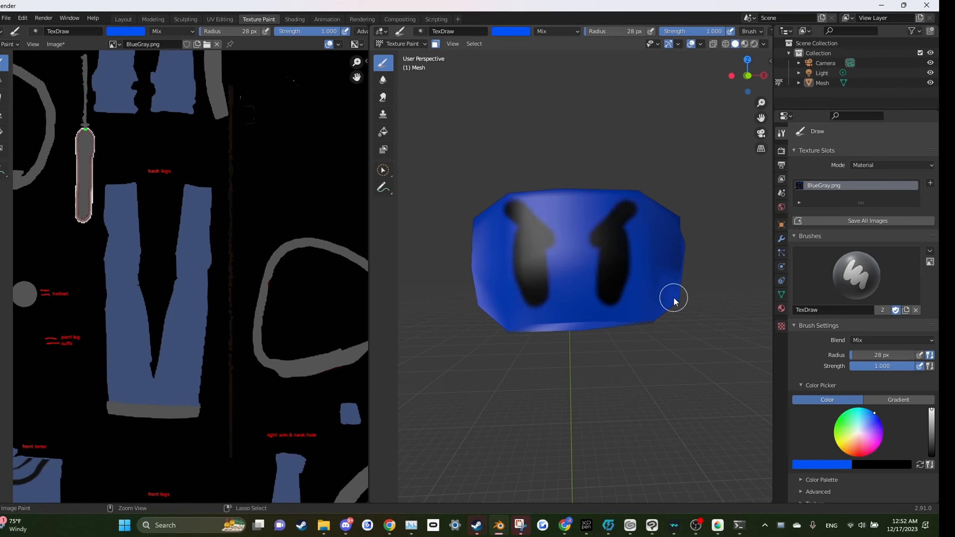
Step: Switch the brush colour to white, shrink the radius to 7 px, and paint highlights along the eyes' edges
{"action": "left_click", "coordinate": [859, 432]}
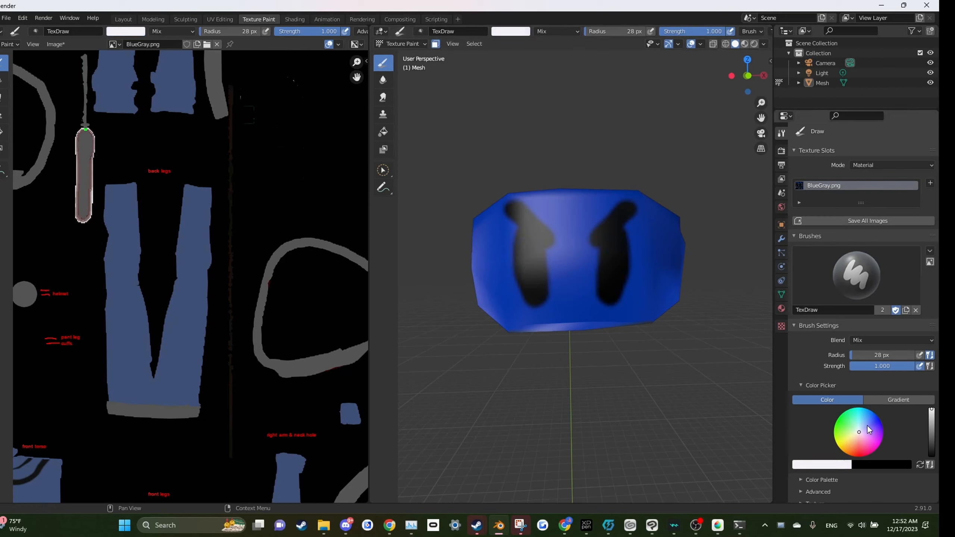
{"action": "key", "text": "f"}
{"action": "left_click", "coordinate": [525, 281]}
{"action": "mouse_move", "coordinate": [518, 234]}
{"action": "left_mouse_down"}
{"action": "mouse_move", "coordinate": [524, 297]}
{"action": "mouse_move", "coordinate": [544, 304]}
{"action": "mouse_move", "coordinate": [527, 304]}
{"action": "mouse_move", "coordinate": [519, 283]}
{"action": "mouse_move", "coordinate": [518, 232]}
{"action": "mouse_move", "coordinate": [527, 239]}
{"action": "mouse_move", "coordinate": [522, 232]}
{"action": "mouse_move", "coordinate": [525, 279]}
{"action": "mouse_move", "coordinate": [523, 257]}
{"action": "left_mouse_up"}
{"action": "key", "text": "s"}
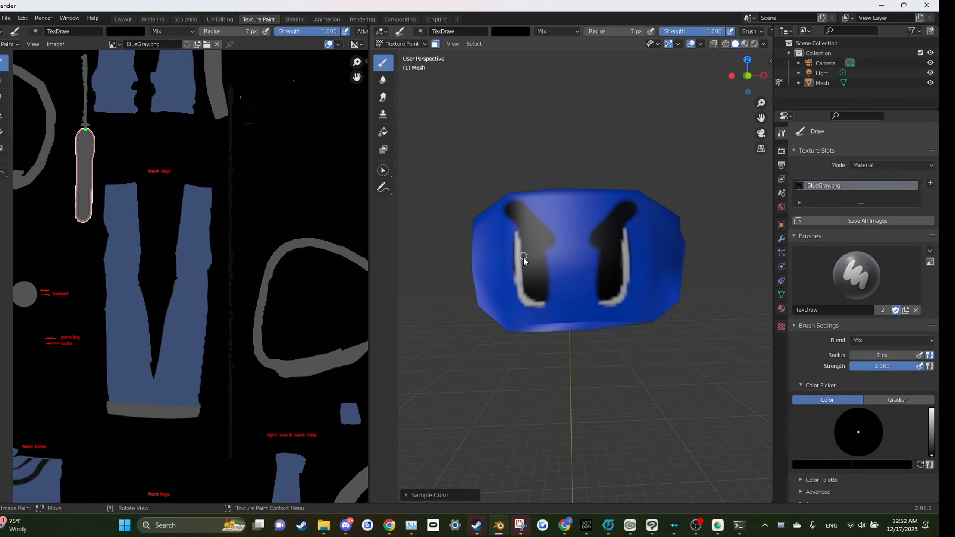
{"action": "mouse_move", "coordinate": [528, 299]}
{"action": "left_mouse_down"}
{"action": "mouse_move", "coordinate": [539, 302]}
{"action": "mouse_move", "coordinate": [521, 280]}
{"action": "mouse_move", "coordinate": [518, 226]}
{"action": "mouse_move", "coordinate": [521, 275]}
{"action": "left_mouse_up"}
{"action": "key", "text": "ctrl+z"}
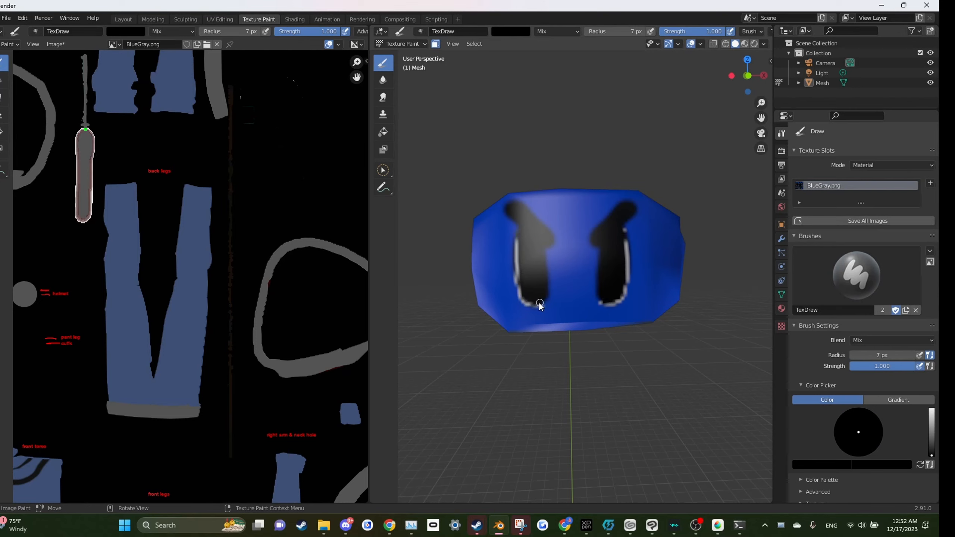
{"action": "scroll", "coordinate": [610, 274], "scroll_direction": "down", "scroll_amount": 6}
{"action": "scroll", "coordinate": [615, 285], "scroll_direction": "up", "scroll_amount": 6}
{"action": "scroll", "coordinate": [557, 304], "scroll_direction": "down", "scroll_amount": 4}
{"action": "scroll", "coordinate": [545, 320], "scroll_direction": "up", "scroll_amount": 4}
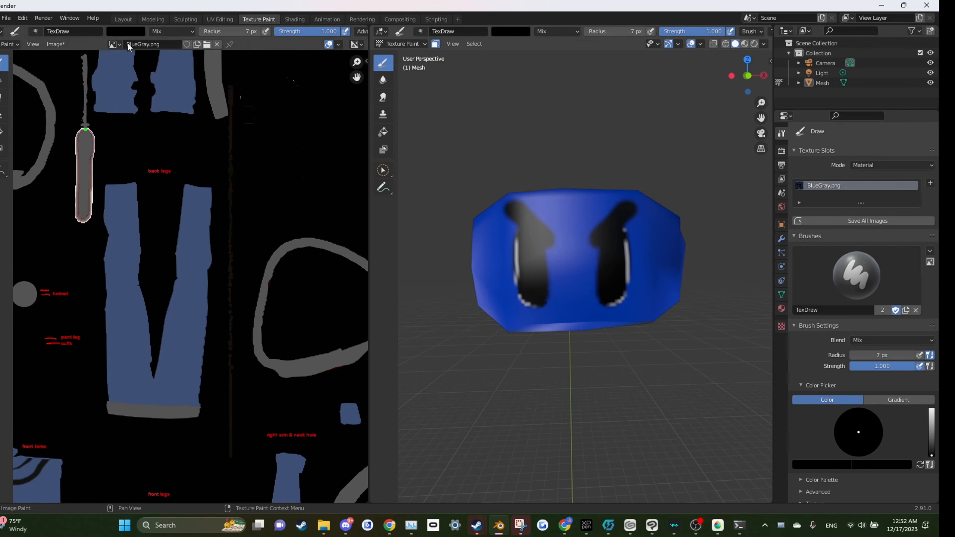
{"action": "scroll", "coordinate": [518, 259], "scroll_direction": "down", "scroll_amount": 4}
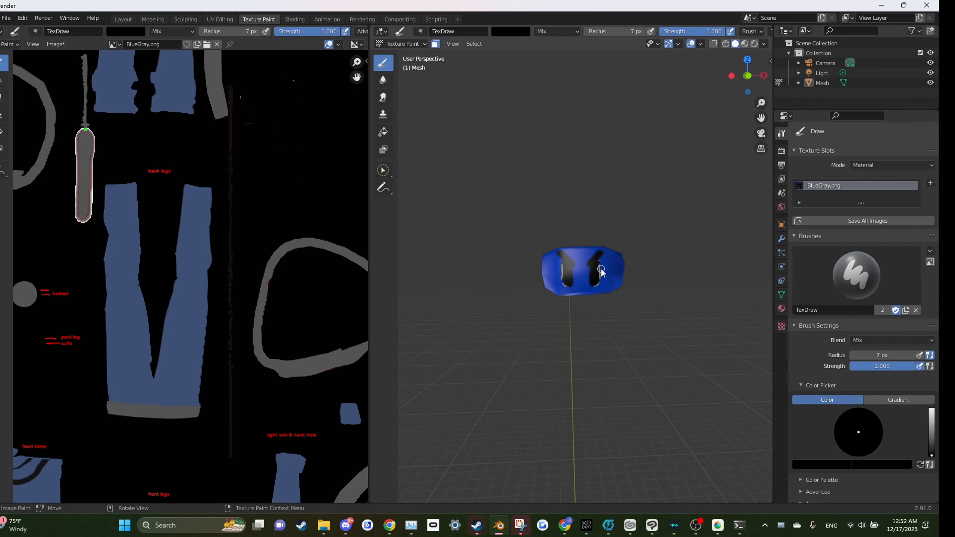
Step: Switch to MediBang Paint Pro and examine the suit texture layout, then return to Blender
{"action": "left_click", "coordinate": [718, 525]}
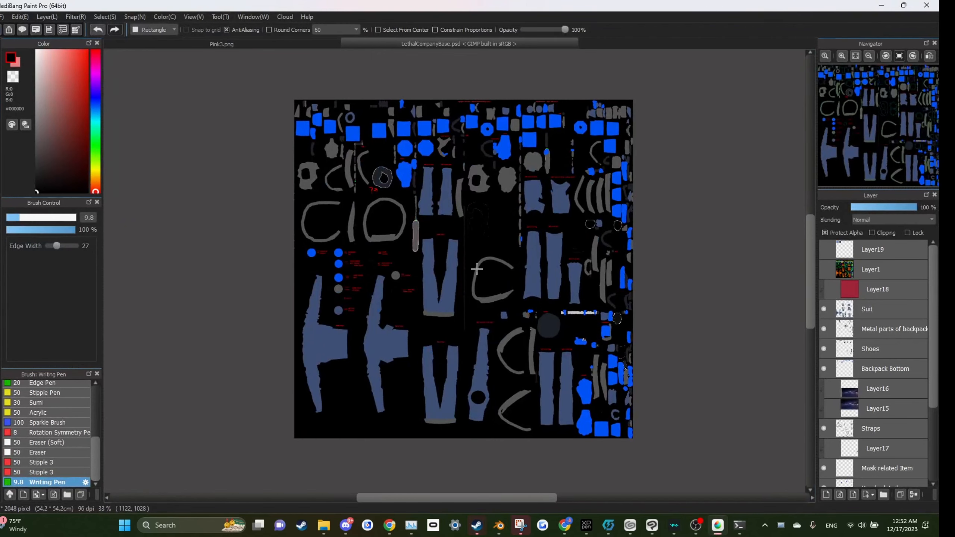
{"action": "scroll", "coordinate": [477, 268], "scroll_direction": "down", "scroll_amount": 1}
{"action": "scroll", "coordinate": [485, 282], "scroll_direction": "up", "scroll_amount": 5}
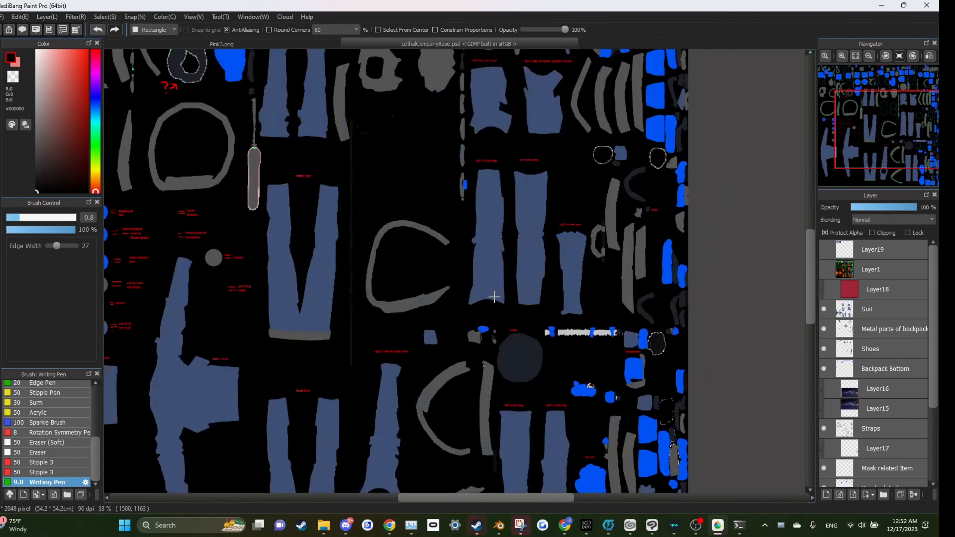
{"action": "scroll", "coordinate": [498, 301], "scroll_direction": "down", "scroll_amount": 2}
{"action": "scroll", "coordinate": [248, 241], "scroll_direction": "up", "scroll_amount": 4}
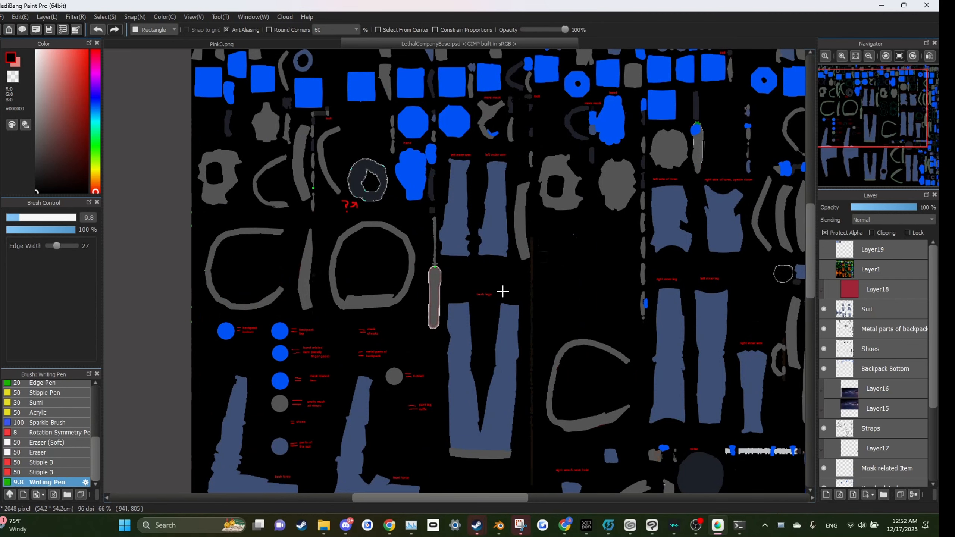
{"action": "scroll", "coordinate": [477, 331], "scroll_direction": "down", "scroll_amount": 1}
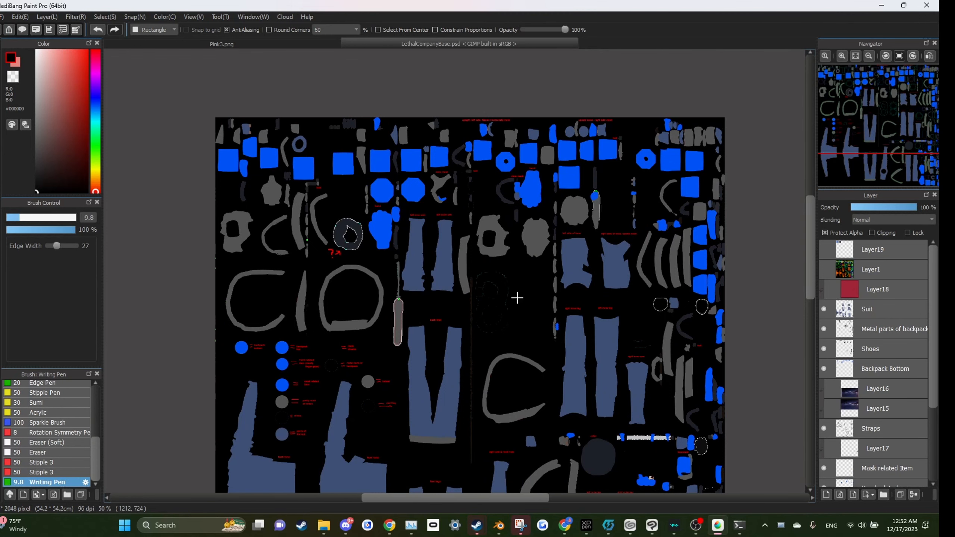
{"action": "scroll", "coordinate": [517, 298], "scroll_direction": "down", "scroll_amount": 2}
{"action": "scroll", "coordinate": [488, 339], "scroll_direction": "up", "scroll_amount": 2}
{"action": "scroll", "coordinate": [446, 235], "scroll_direction": "down", "scroll_amount": 2}
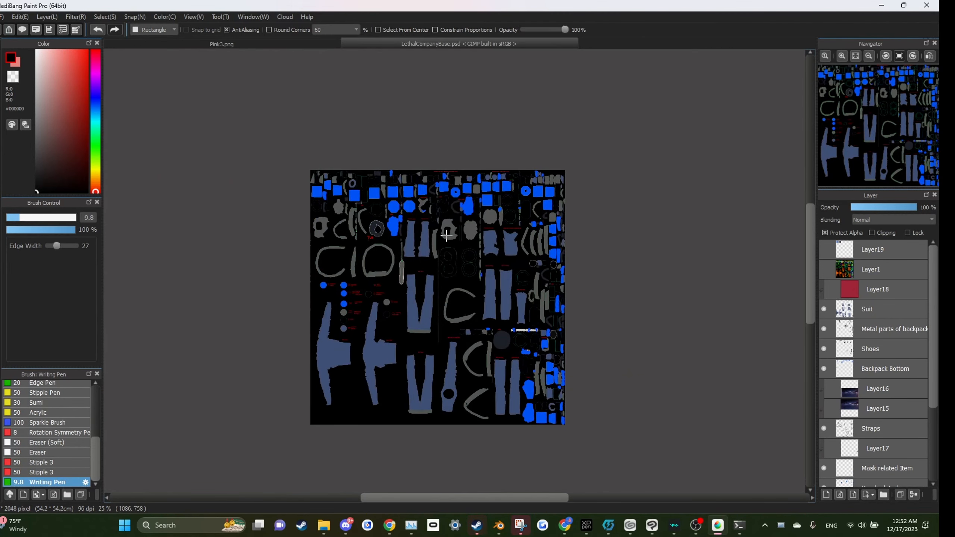
{"action": "scroll", "coordinate": [476, 182], "scroll_direction": "up", "scroll_amount": 1}
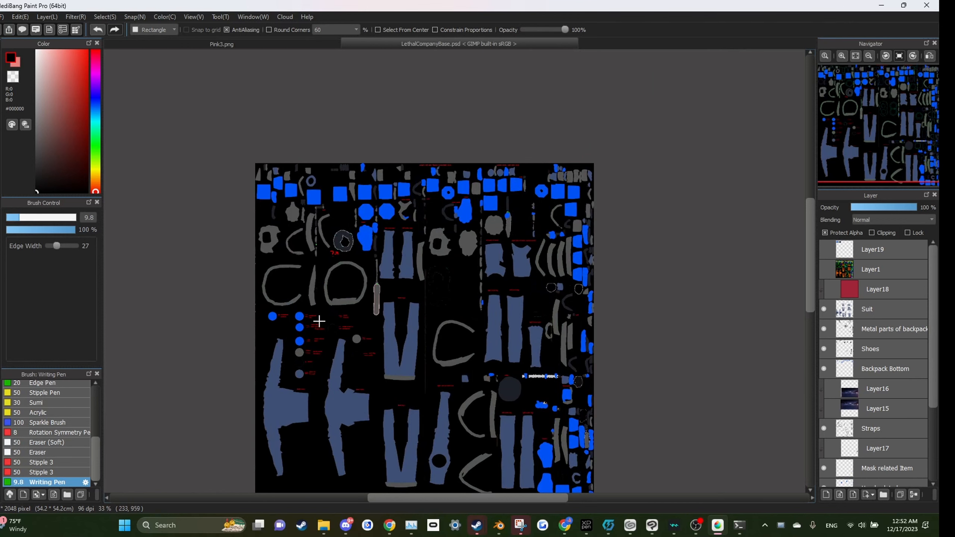
{"action": "scroll", "coordinate": [323, 418], "scroll_direction": "down", "scroll_amount": 2}
{"action": "scroll", "coordinate": [312, 414], "scroll_direction": "up", "scroll_amount": 8}
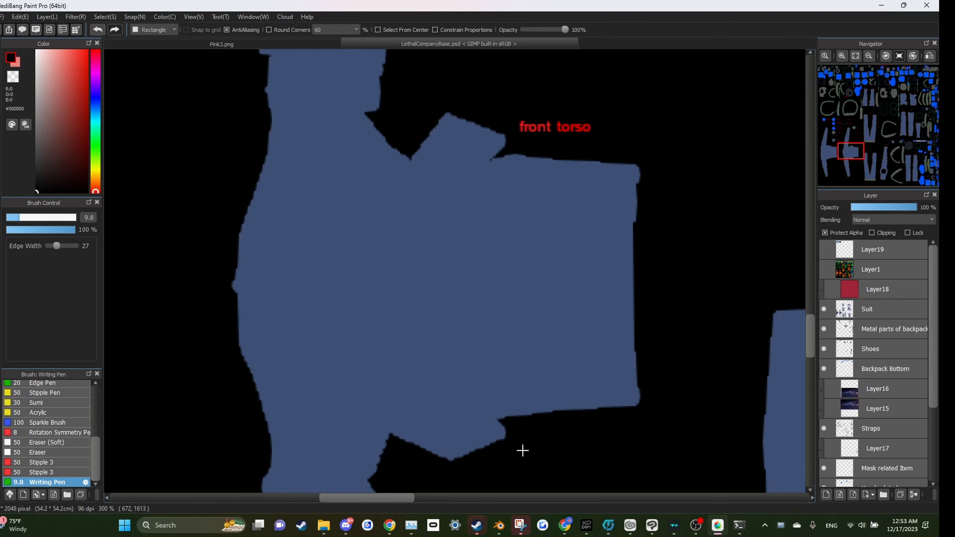
{"action": "scroll", "coordinate": [367, 294], "scroll_direction": "down", "scroll_amount": 5}
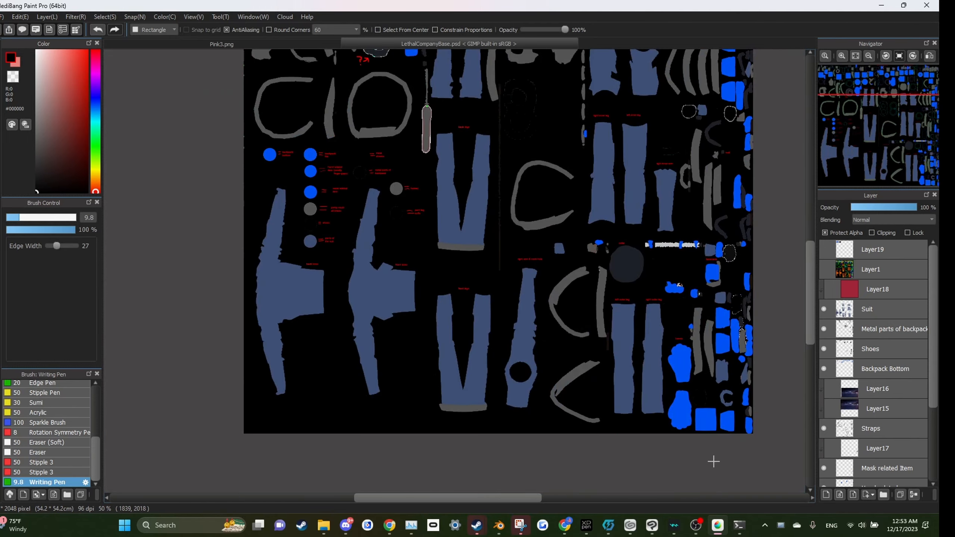
{"action": "left_click", "coordinate": [719, 525]}
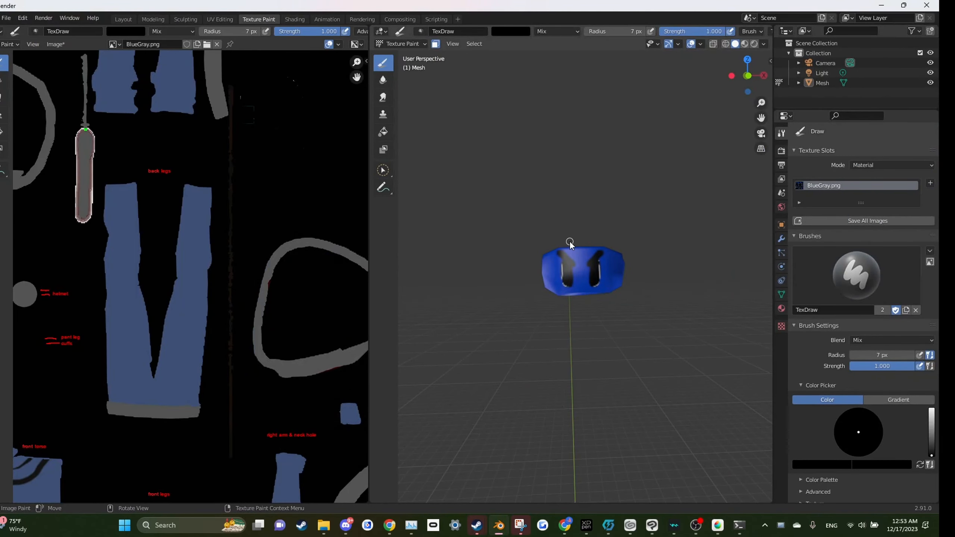
Step: Turn off the face selection mask and inspect the painted visor face on the whole scavenger model
{"action": "left_click", "coordinate": [413, 47]}
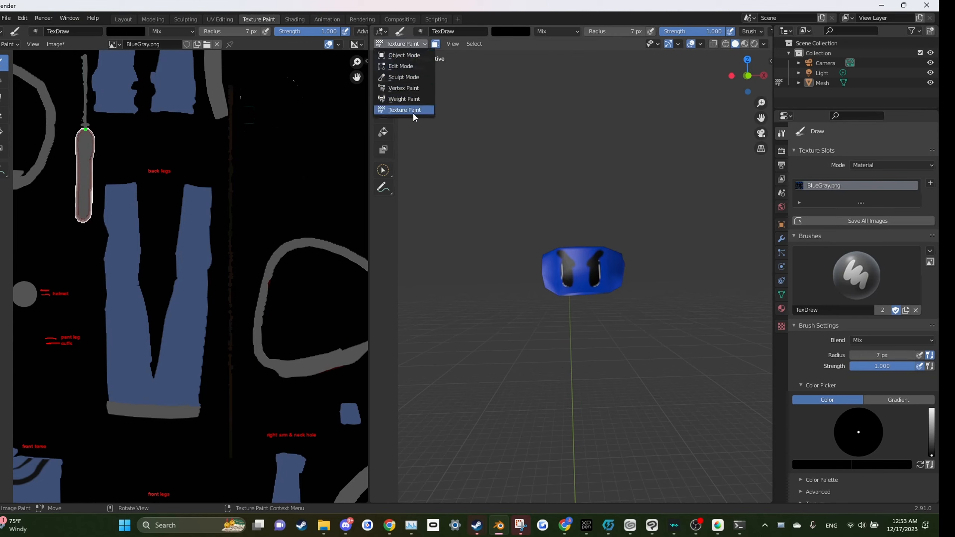
{"action": "left_click", "coordinate": [414, 109]}
{"action": "scroll", "coordinate": [530, 185], "scroll_direction": "down", "scroll_amount": 3}
{"action": "scroll", "coordinate": [557, 222], "scroll_direction": "up", "scroll_amount": 5}
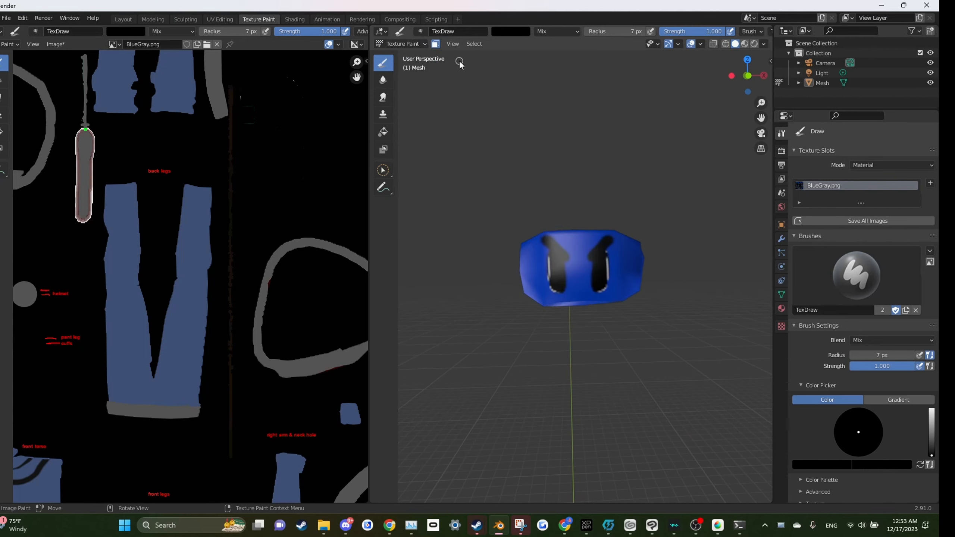
{"action": "left_click", "coordinate": [436, 44]}
{"action": "scroll", "coordinate": [475, 74], "scroll_direction": "down", "scroll_amount": 2}
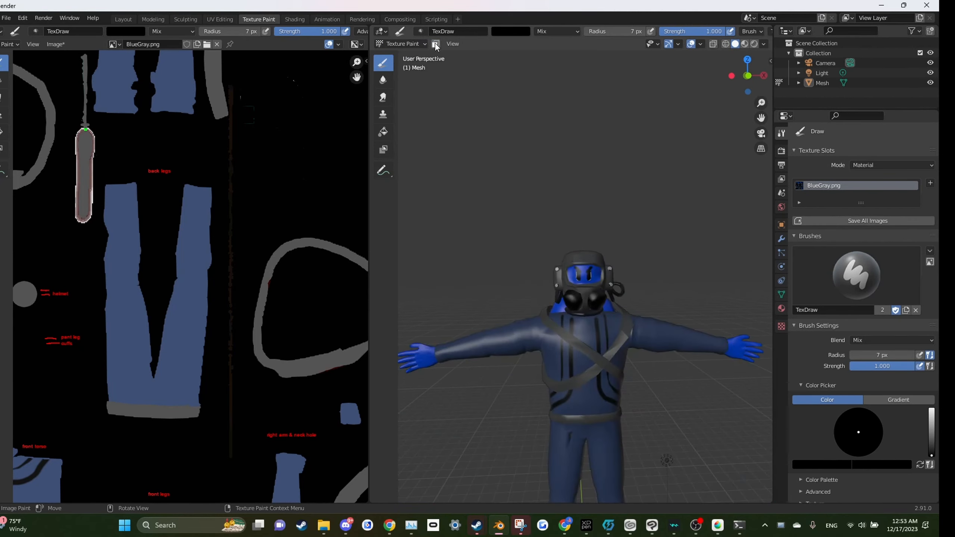
{"action": "scroll", "coordinate": [573, 208], "scroll_direction": "down", "scroll_amount": 3}
{"action": "left_click_drag", "start_coordinate": [681, 288], "coordinate": [660, 266]}
{"action": "scroll", "coordinate": [678, 278], "scroll_direction": "up", "scroll_amount": 1}
{"action": "scroll", "coordinate": [677, 278], "scroll_direction": "up", "scroll_amount": 5}
{"action": "scroll", "coordinate": [659, 267], "scroll_direction": "up", "scroll_amount": 6}
{"action": "left_click_drag", "start_coordinate": [560, 198], "coordinate": [550, 190]}
{"action": "scroll", "coordinate": [550, 192], "scroll_direction": "down", "scroll_amount": 5}
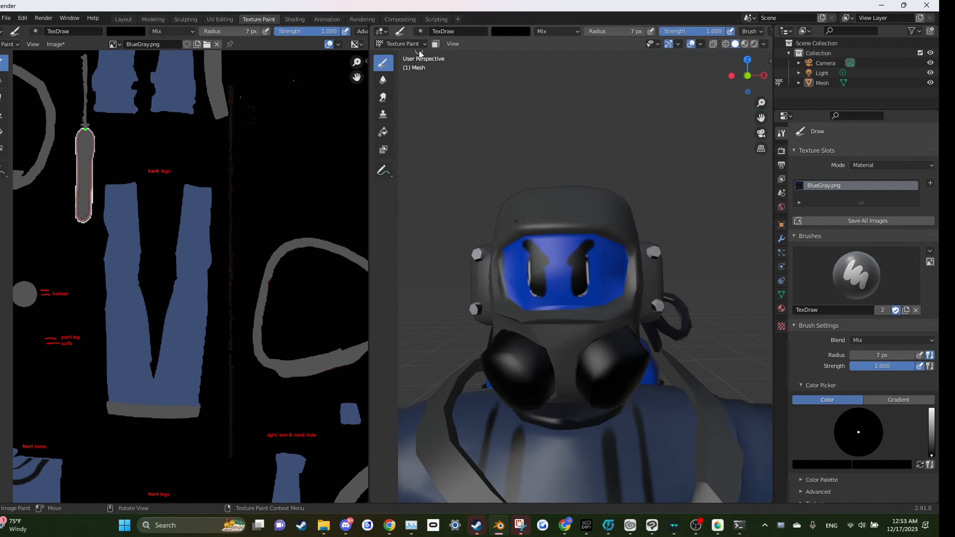
{"action": "left_click", "coordinate": [435, 43]}
{"action": "scroll", "coordinate": [612, 260], "scroll_direction": "up", "scroll_amount": 3}
{"action": "key", "text": "s"}
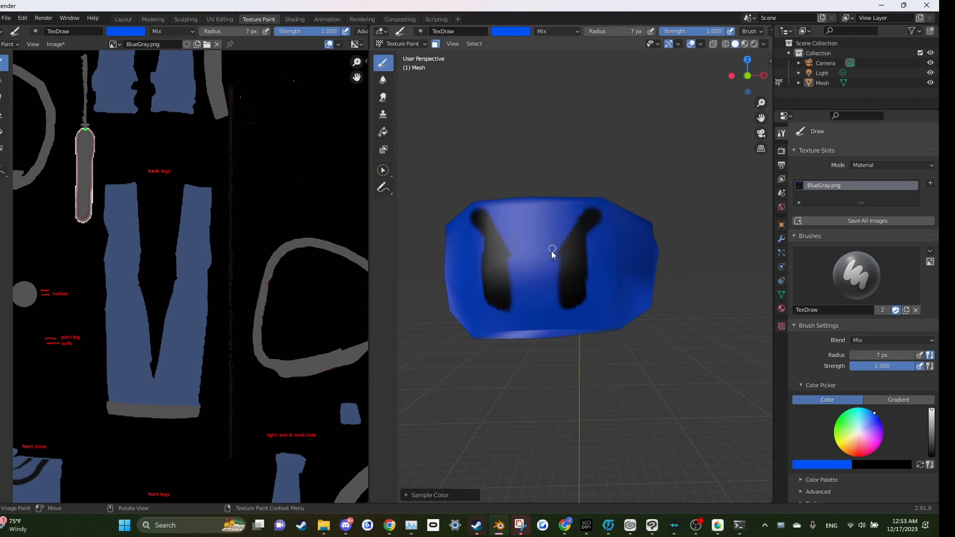
{"action": "scroll", "coordinate": [550, 286], "scroll_direction": "down", "scroll_amount": 5}
{"action": "left_click_drag", "start_coordinate": [547, 318], "coordinate": [567, 306]}
{"action": "scroll", "coordinate": [542, 310], "scroll_direction": "up", "scroll_amount": 5}
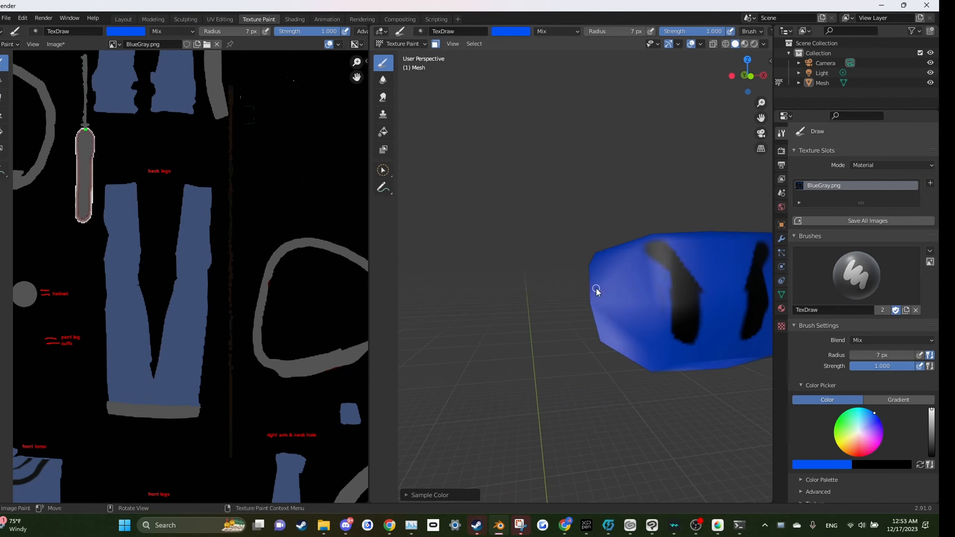
{"action": "key", "text": "s"}
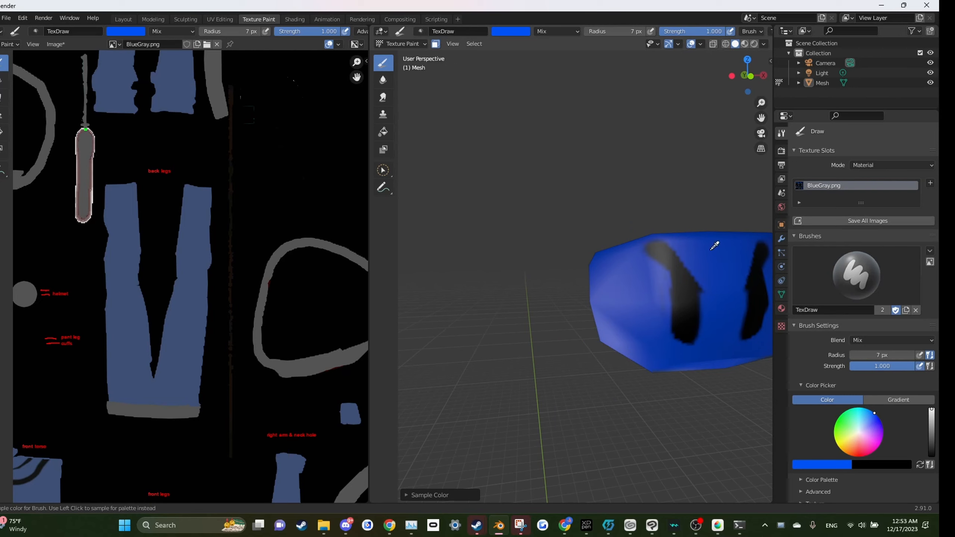
{"action": "key", "text": "s"}
{"action": "key", "text": "s"}
{"action": "key", "text": "s"}
{"action": "key", "text": "s"}
{"action": "key", "text": "s"}
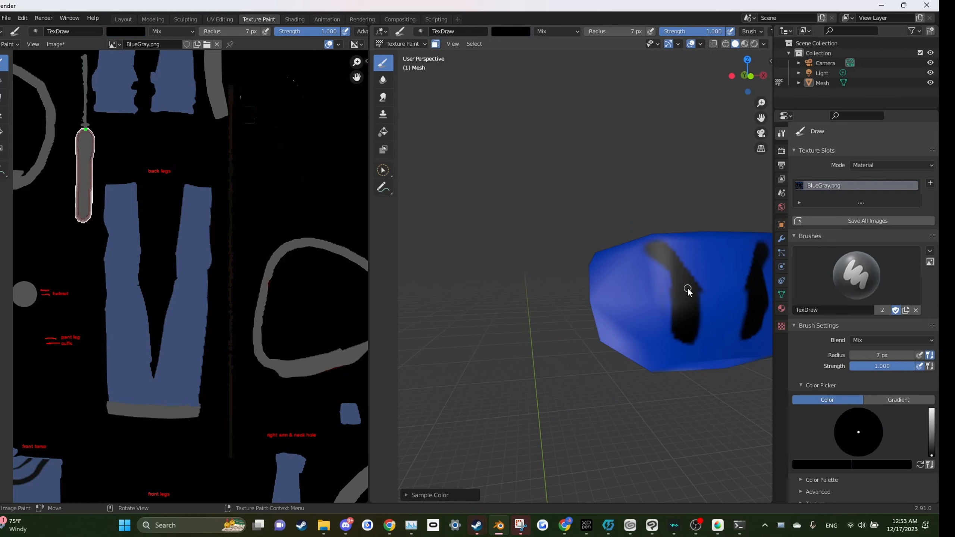
Step: Turn off the face selection mask again and view the whole scavenger model
{"action": "left_click", "coordinate": [435, 45]}
{"action": "scroll", "coordinate": [519, 279], "scroll_direction": "down", "scroll_amount": 11}
{"action": "mouse_move", "coordinate": [644, 292]}
{"action": "left_mouse_down"}
{"action": "mouse_move", "coordinate": [628, 294]}
{"action": "mouse_move", "coordinate": [632, 243]}
{"action": "left_mouse_up"}
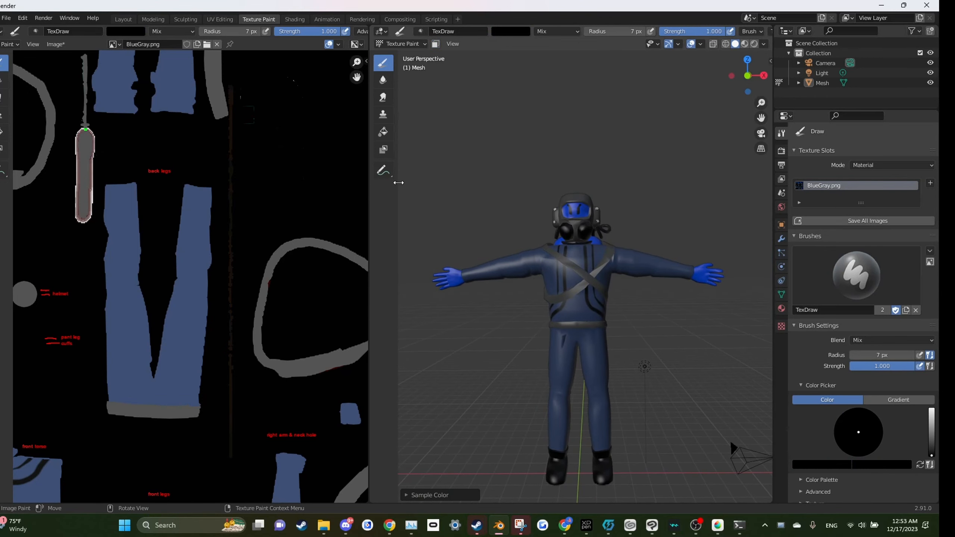
Step: Switch the viewport shading lighting to Flat
{"action": "left_click_drag", "start_coordinate": [398, 182], "coordinate": [330, 182]}
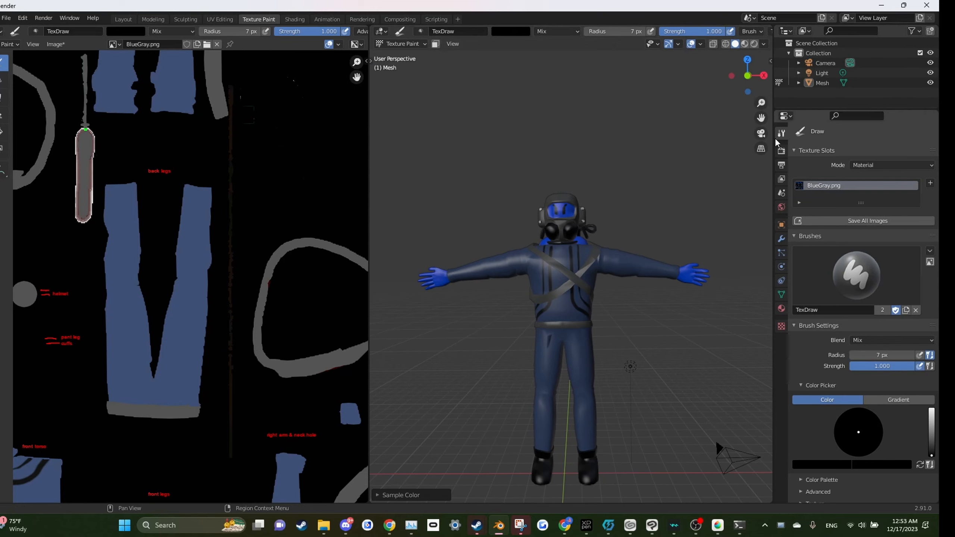
{"action": "mouse_move", "coordinate": [369, 168]}
{"action": "left_mouse_down"}
{"action": "mouse_move", "coordinate": [385, 168]}
{"action": "mouse_move", "coordinate": [372, 169]}
{"action": "left_mouse_up"}
{"action": "left_click", "coordinate": [372, 61]}
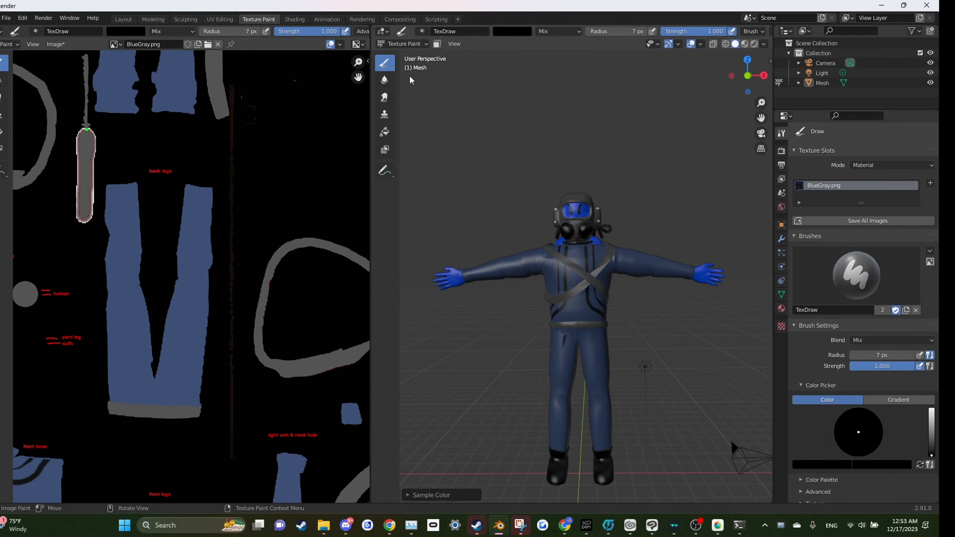
{"action": "left_click", "coordinate": [764, 44]}
{"action": "left_click", "coordinate": [789, 92]}
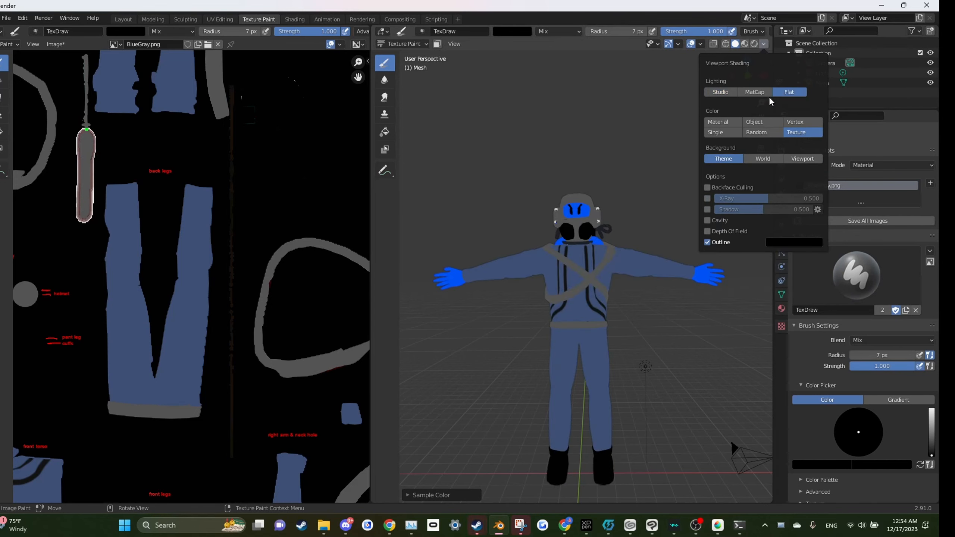
Step: Zoom in on the suit's chest and sample the black of its stripes as the brush colour
{"action": "mouse_move", "coordinate": [601, 164]}
{"action": "left_mouse_down"}
{"action": "mouse_move", "coordinate": [630, 174]}
{"action": "mouse_move", "coordinate": [565, 155]}
{"action": "mouse_move", "coordinate": [588, 170]}
{"action": "left_mouse_up"}
{"action": "scroll", "coordinate": [592, 214], "scroll_direction": "up", "scroll_amount": 2}
{"action": "left_click_drag", "start_coordinate": [592, 217], "coordinate": [659, 227]}
{"action": "scroll", "coordinate": [659, 228], "scroll_direction": "up", "scroll_amount": 2}
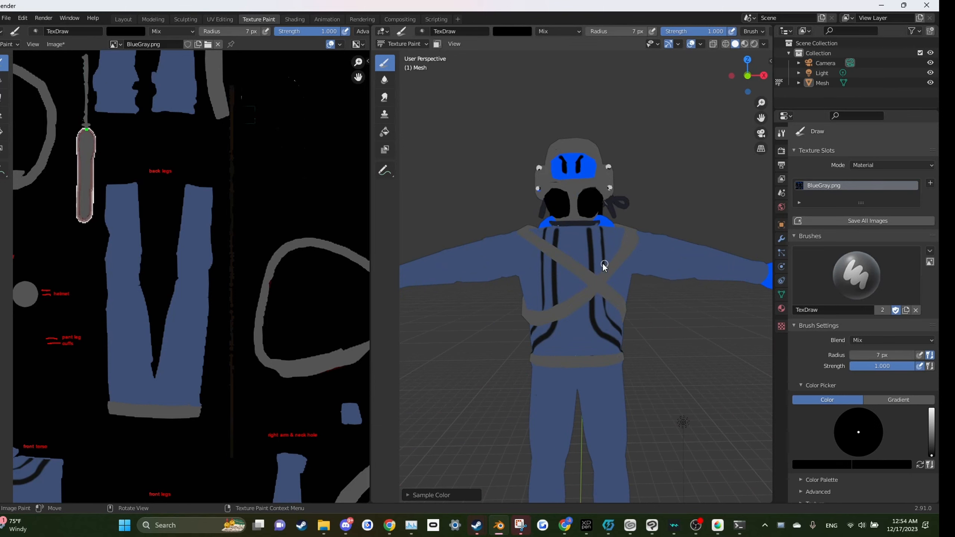
{"action": "key", "text": "s"}
{"action": "key", "text": "s"}
{"action": "scroll", "coordinate": [656, 242], "scroll_direction": "down", "scroll_amount": 4}
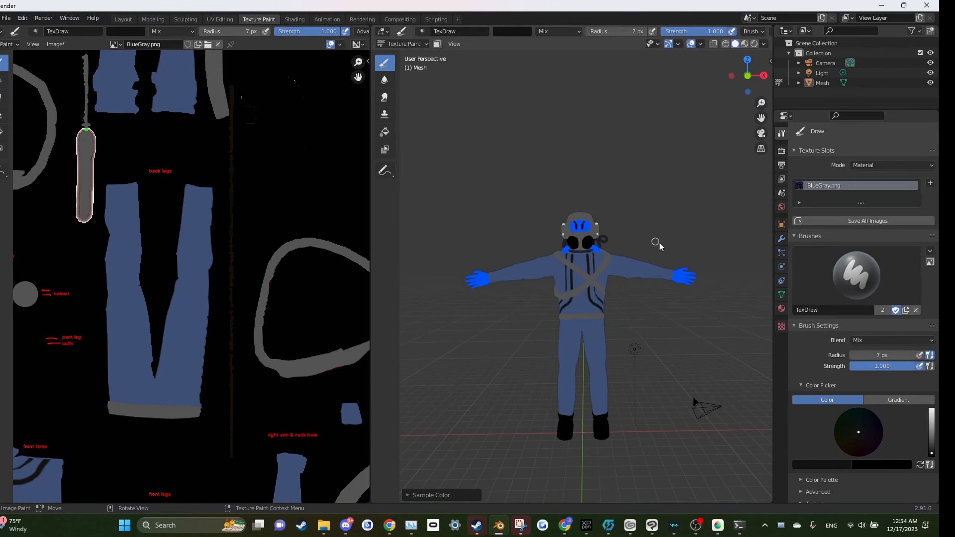
{"action": "left_click_drag", "start_coordinate": [659, 242], "coordinate": [649, 262]}
{"action": "scroll", "coordinate": [617, 245], "scroll_direction": "up", "scroll_amount": 3}
Step: In Edit Mode, reveal all geometry and hide the helmet, hands and boots so only the suit remains
{"action": "left_click", "coordinate": [401, 44]}
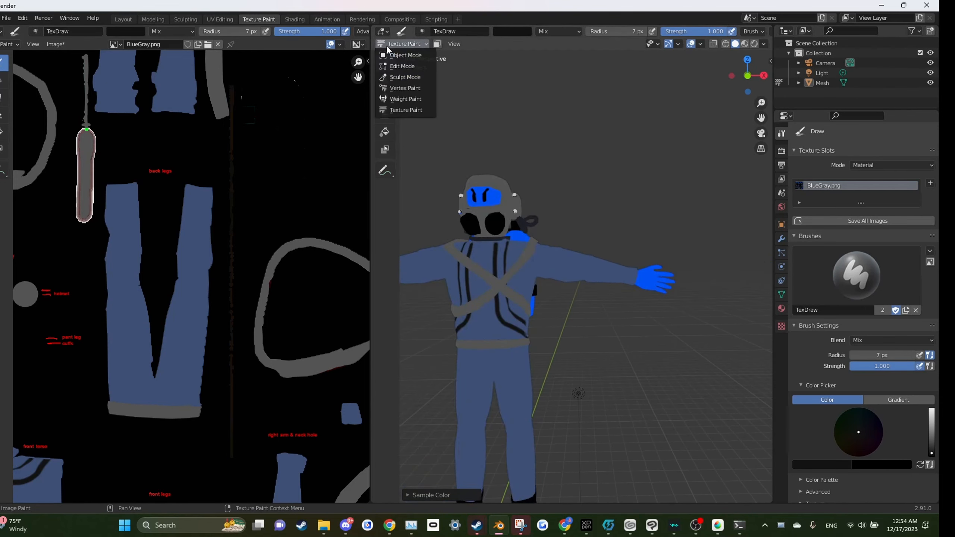
{"action": "left_click", "coordinate": [398, 66]}
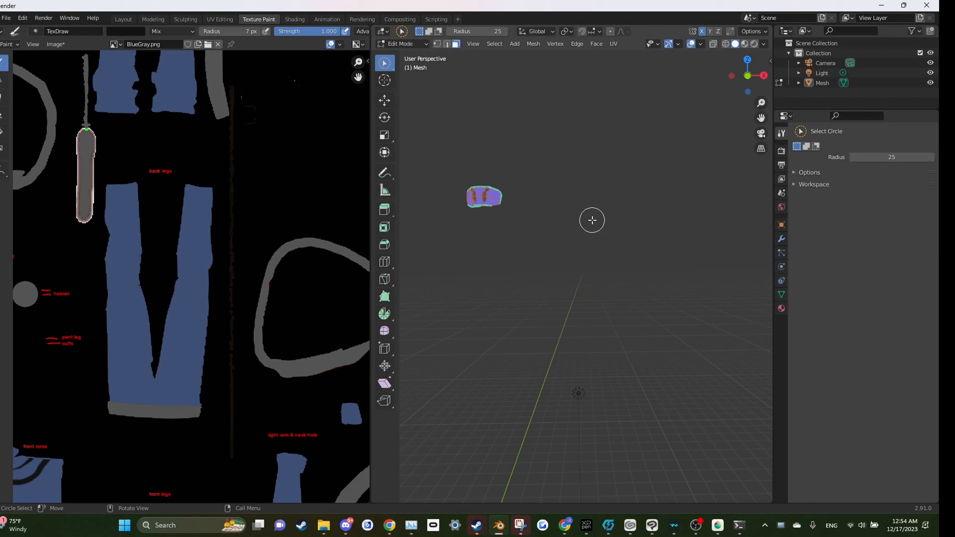
{"action": "key", "text": "alt+h"}
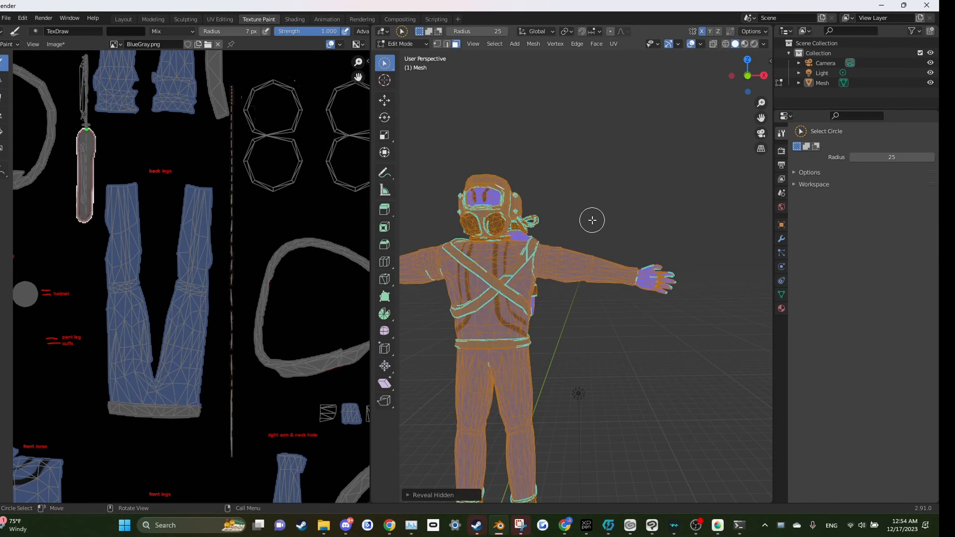
{"action": "key", "text": "alt+a"}
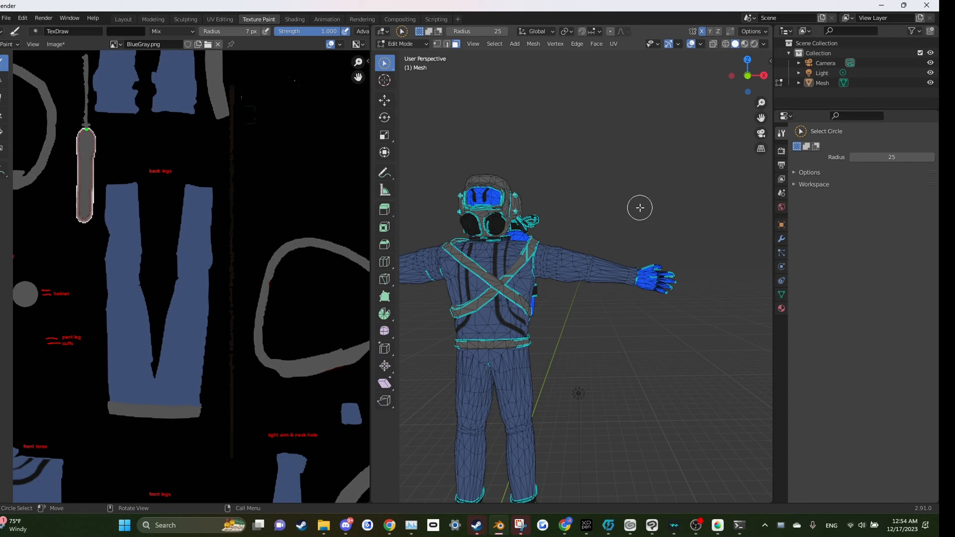
{"action": "key", "text": "ctrl+l"}
{"action": "scroll", "coordinate": [551, 221], "scroll_direction": "down", "scroll_amount": 2}
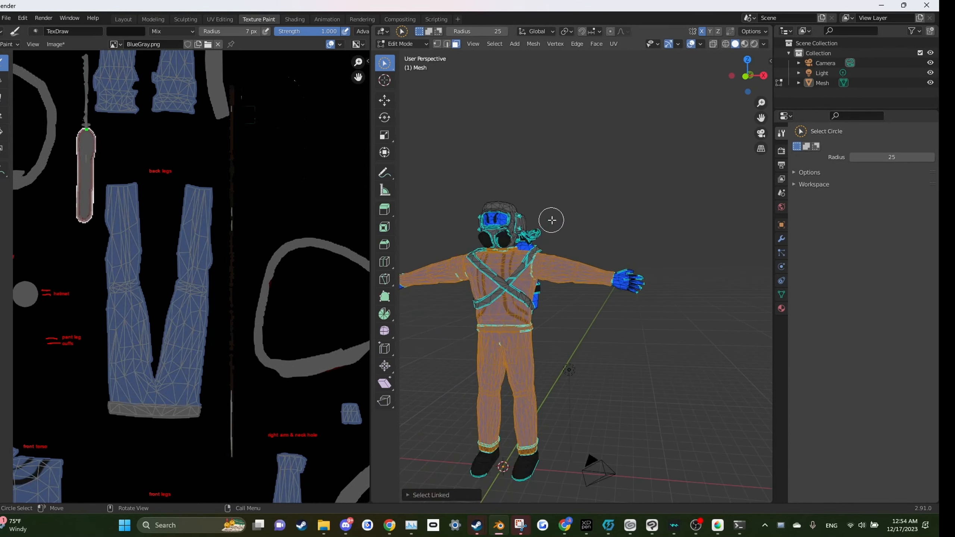
{"action": "key", "text": "ctrl+i"}
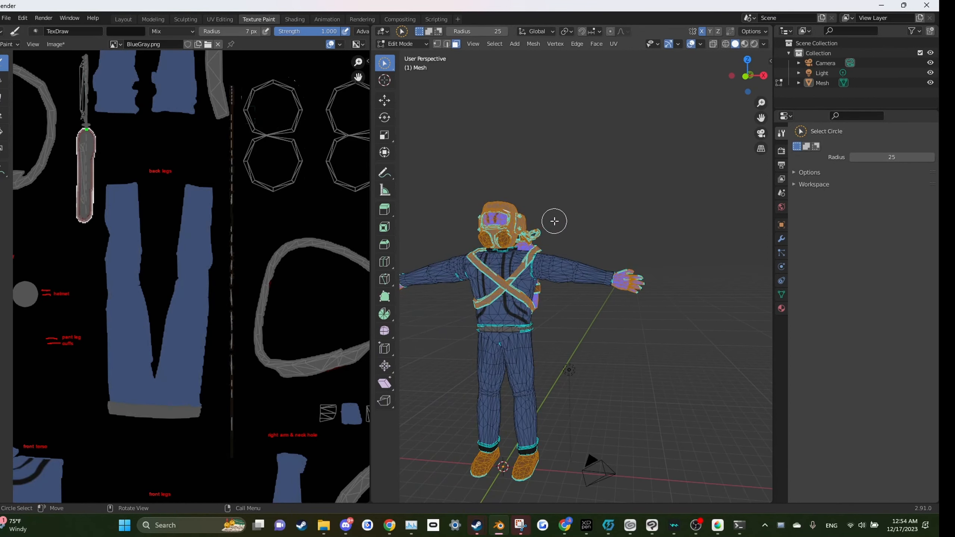
{"action": "key", "text": "h"}
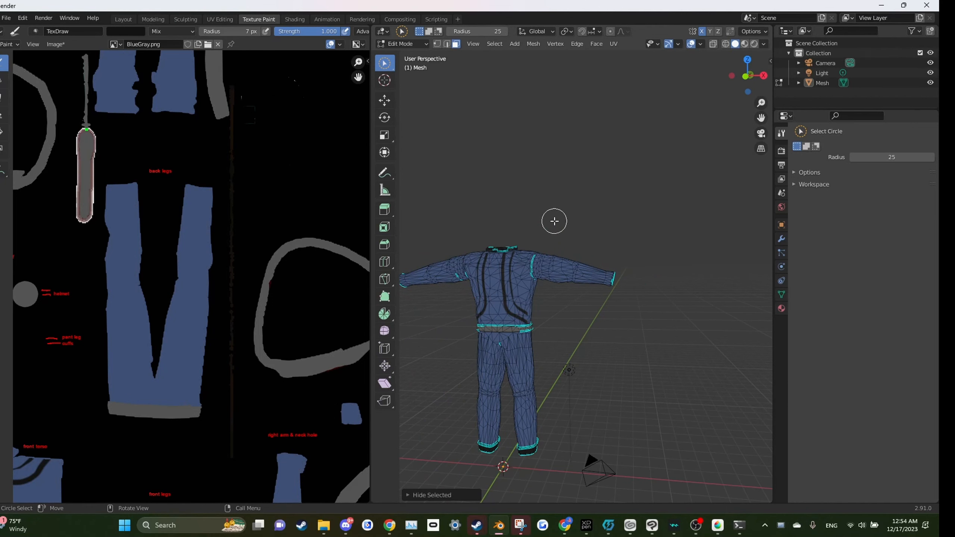
Step: Select all of the suit, return to Texture Paint mode and turn on the face selection mask
{"action": "key", "text": "a"}
{"action": "left_click", "coordinate": [401, 44]}
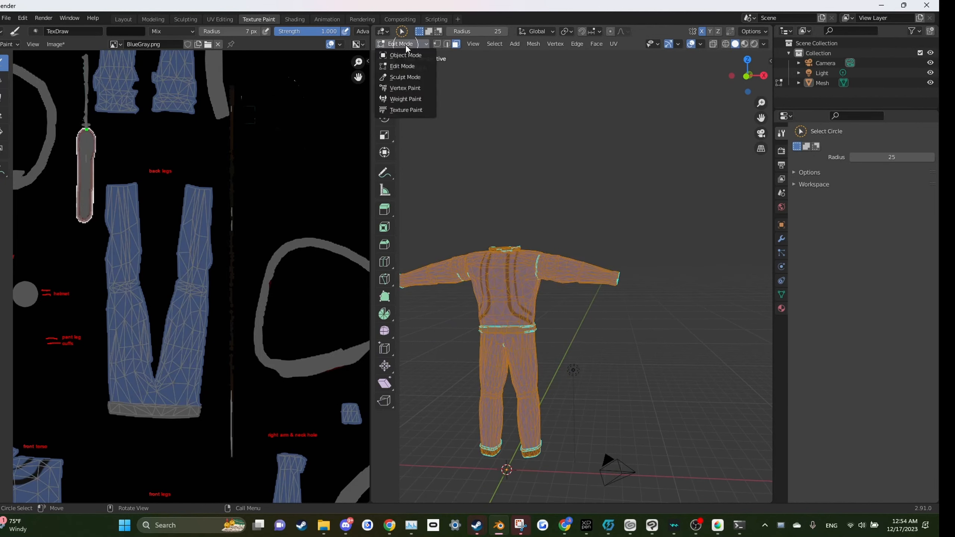
{"action": "left_click", "coordinate": [405, 109]}
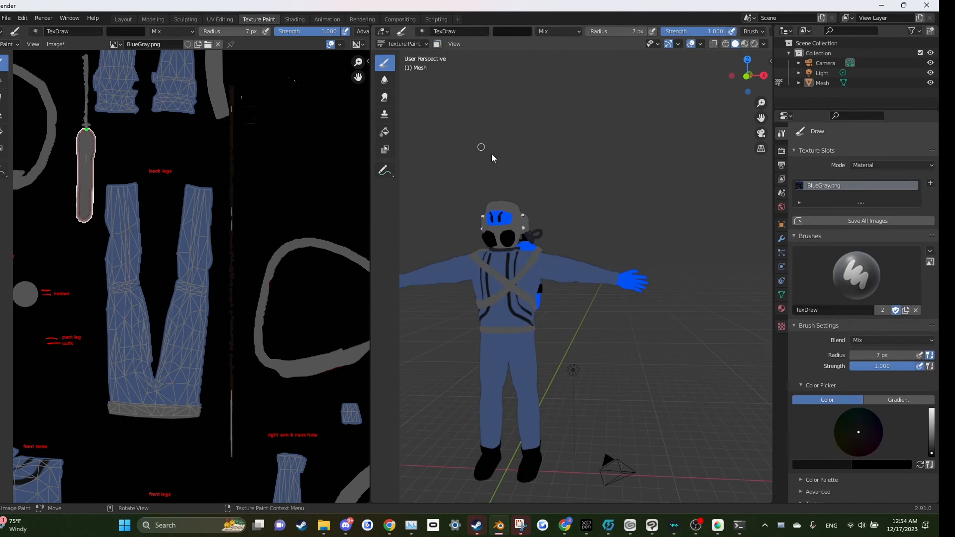
{"action": "left_click", "coordinate": [436, 44]}
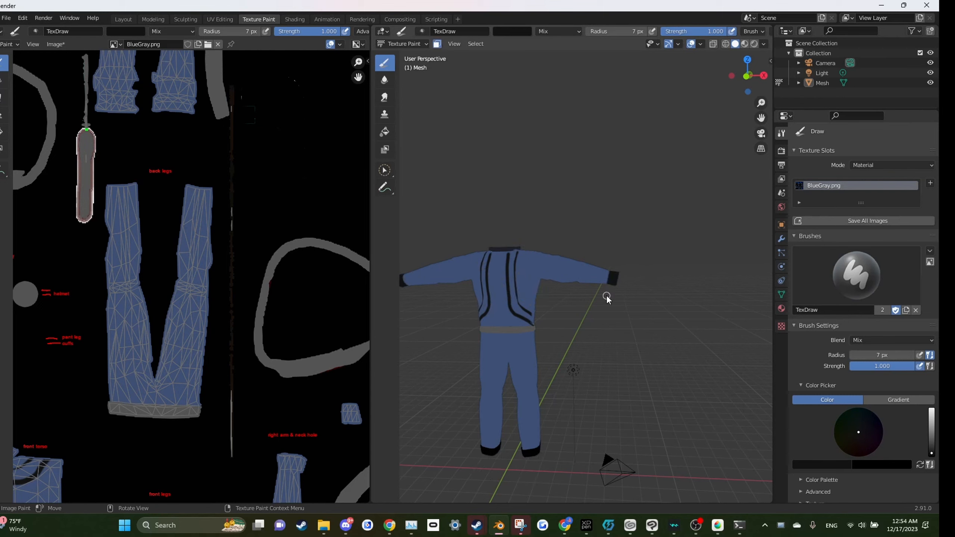
Step: Enlarge the brush radius to 18 px and paint the sleeve cuffs black
{"action": "left_click_drag", "start_coordinate": [609, 278], "coordinate": [626, 277]}
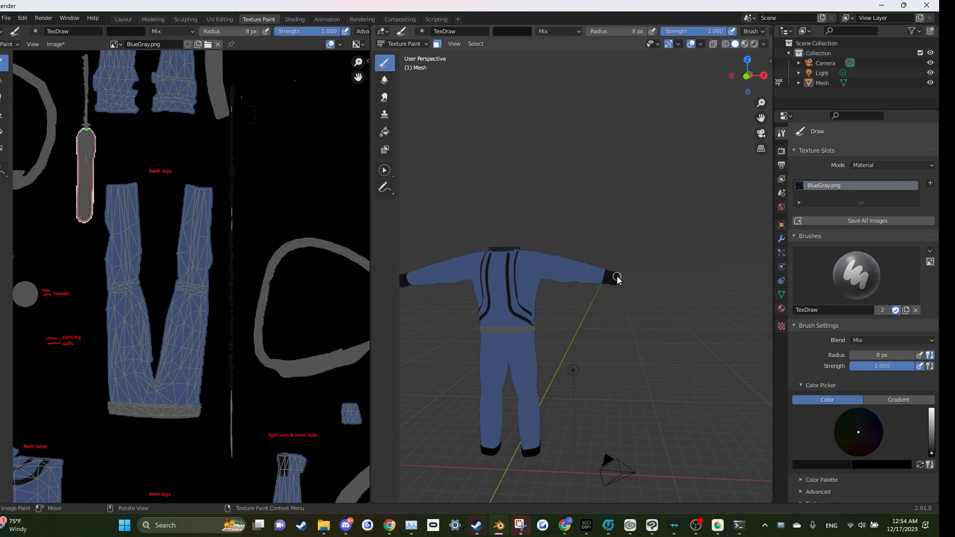
{"action": "mouse_move", "coordinate": [654, 245]}
{"action": "left_mouse_down"}
{"action": "mouse_move", "coordinate": [604, 264]}
{"action": "mouse_move", "coordinate": [462, 259]}
{"action": "mouse_move", "coordinate": [512, 274]}
{"action": "mouse_move", "coordinate": [590, 348]}
{"action": "mouse_move", "coordinate": [616, 358]}
{"action": "mouse_move", "coordinate": [627, 402]}
{"action": "mouse_move", "coordinate": [623, 160]}
{"action": "left_mouse_up"}
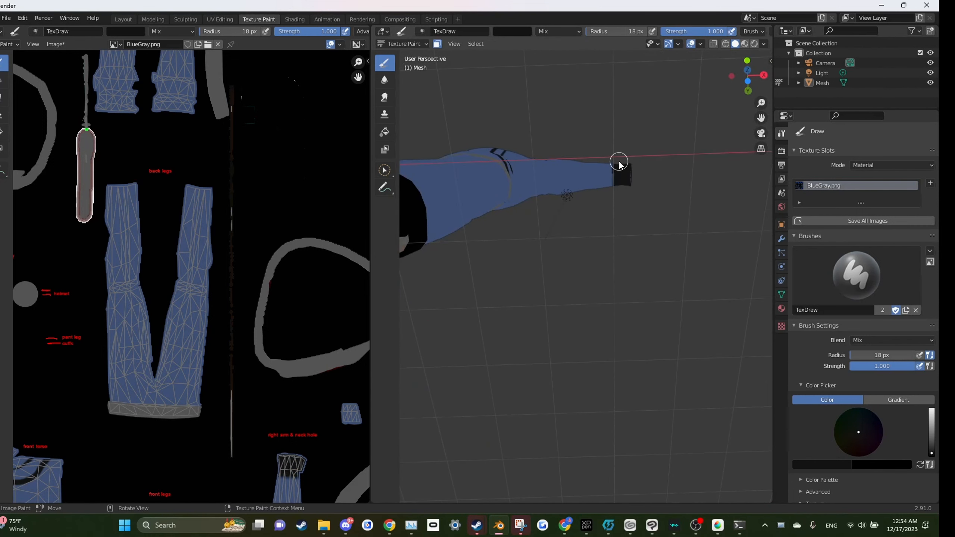
{"action": "mouse_move", "coordinate": [639, 221]}
{"action": "left_mouse_down"}
{"action": "mouse_move", "coordinate": [443, 244]}
{"action": "mouse_move", "coordinate": [444, 259]}
{"action": "left_mouse_up"}
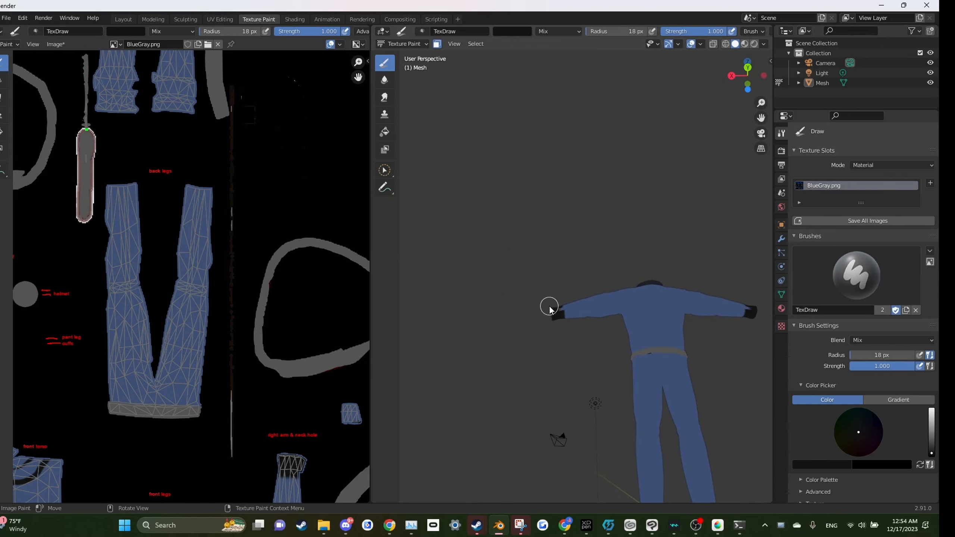
{"action": "left_click_drag", "start_coordinate": [558, 333], "coordinate": [533, 321]}
{"action": "scroll", "coordinate": [533, 320], "scroll_direction": "up", "scroll_amount": 3}
{"action": "left_click_drag", "start_coordinate": [481, 303], "coordinate": [526, 302]}
{"action": "mouse_move", "coordinate": [496, 267]}
{"action": "left_mouse_down"}
{"action": "mouse_move", "coordinate": [504, 296]}
{"action": "mouse_move", "coordinate": [477, 274]}
{"action": "mouse_move", "coordinate": [512, 272]}
{"action": "mouse_move", "coordinate": [500, 286]}
{"action": "mouse_move", "coordinate": [495, 281]}
{"action": "mouse_move", "coordinate": [515, 299]}
{"action": "mouse_move", "coordinate": [517, 262]}
{"action": "mouse_move", "coordinate": [491, 258]}
{"action": "mouse_move", "coordinate": [472, 273]}
{"action": "mouse_move", "coordinate": [488, 292]}
{"action": "mouse_move", "coordinate": [549, 260]}
{"action": "left_mouse_up"}
{"action": "scroll", "coordinate": [514, 271], "scroll_direction": "down", "scroll_amount": 4}
Step: Sample the suit's blue and paint over stray black near the sleeve cuff
{"action": "key", "text": "s"}
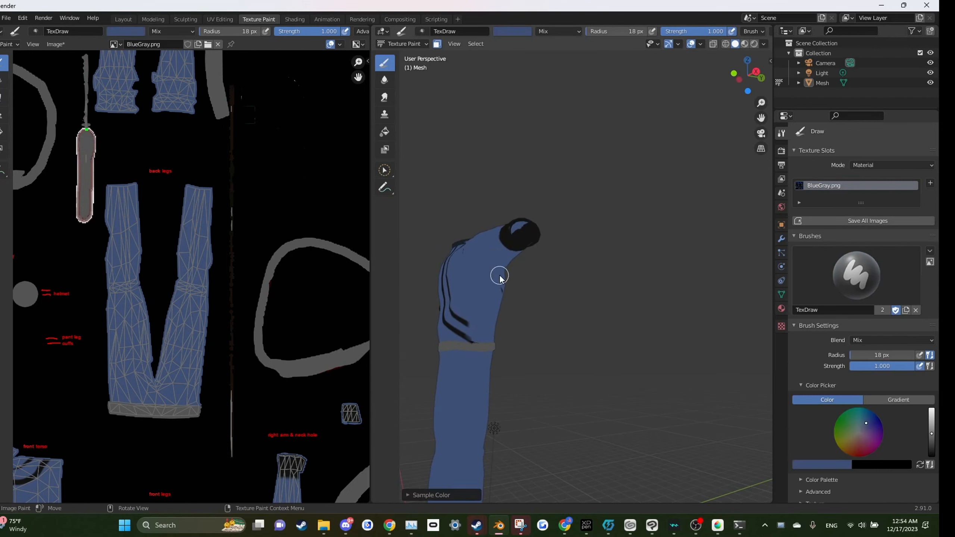
{"action": "mouse_move", "coordinate": [637, 262]}
{"action": "left_mouse_down"}
{"action": "mouse_move", "coordinate": [645, 260]}
{"action": "mouse_move", "coordinate": [547, 278]}
{"action": "left_mouse_up"}
{"action": "scroll", "coordinate": [575, 268], "scroll_direction": "down", "scroll_amount": 3}
{"action": "mouse_move", "coordinate": [430, 286]}
{"action": "left_mouse_down"}
{"action": "mouse_move", "coordinate": [596, 280]}
{"action": "mouse_move", "coordinate": [615, 270]}
{"action": "left_mouse_up"}
Step: Sample black again and paint a black band around each upper arm near the shoulders
{"action": "key", "text": "s"}
{"action": "scroll", "coordinate": [608, 269], "scroll_direction": "up", "scroll_amount": 6}
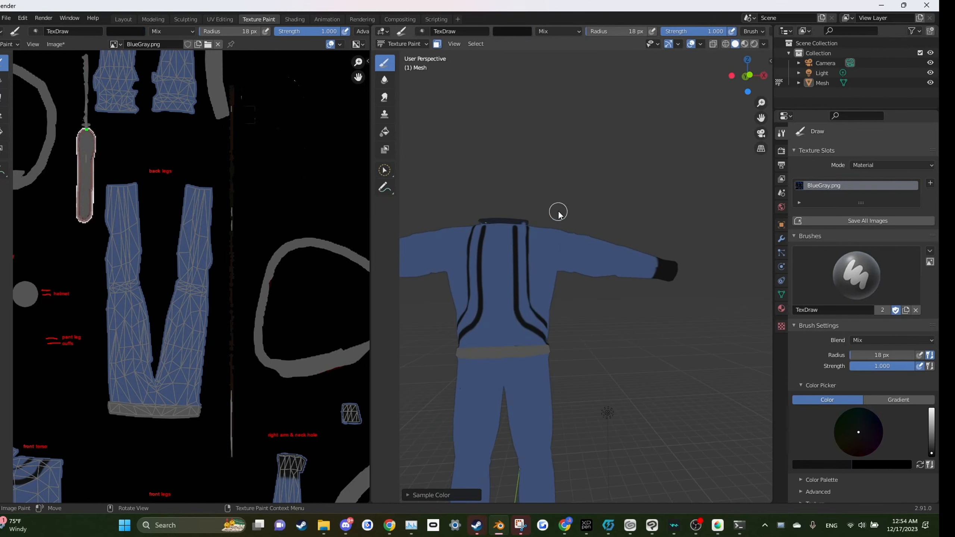
{"action": "mouse_move", "coordinate": [573, 199]}
{"action": "left_mouse_down"}
{"action": "mouse_move", "coordinate": [579, 247]}
{"action": "mouse_move", "coordinate": [543, 234]}
{"action": "mouse_move", "coordinate": [539, 266]}
{"action": "mouse_move", "coordinate": [555, 339]}
{"action": "mouse_move", "coordinate": [545, 221]}
{"action": "mouse_move", "coordinate": [584, 344]}
{"action": "mouse_move", "coordinate": [586, 332]}
{"action": "mouse_move", "coordinate": [569, 343]}
{"action": "mouse_move", "coordinate": [595, 340]}
{"action": "mouse_move", "coordinate": [595, 315]}
{"action": "mouse_move", "coordinate": [568, 243]}
{"action": "left_mouse_up"}
{"action": "scroll", "coordinate": [582, 307], "scroll_direction": "down", "scroll_amount": 6}
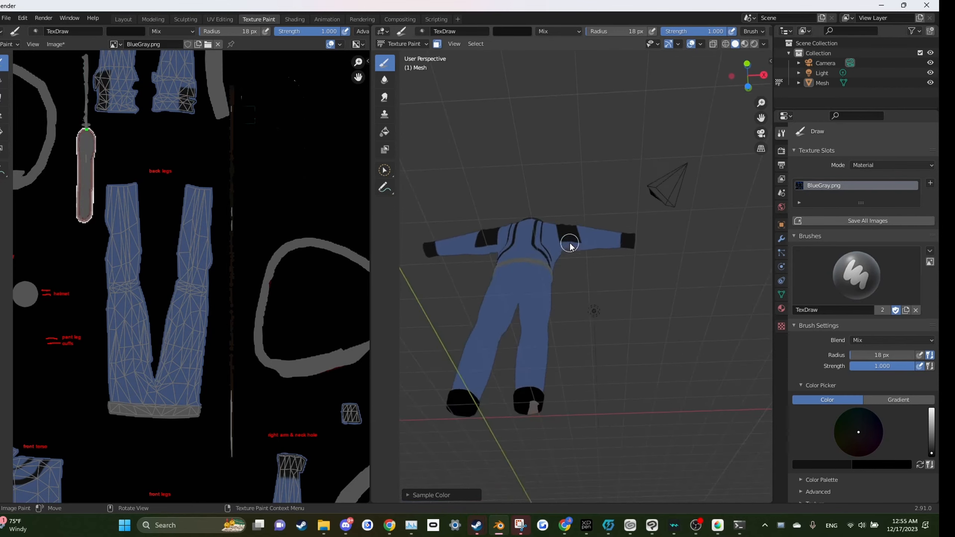
{"action": "scroll", "coordinate": [564, 231], "scroll_direction": "up", "scroll_amount": 4}
{"action": "mouse_move", "coordinate": [548, 195]}
{"action": "left_mouse_down"}
{"action": "mouse_move", "coordinate": [553, 237]}
{"action": "mouse_move", "coordinate": [537, 190]}
{"action": "mouse_move", "coordinate": [559, 240]}
{"action": "mouse_move", "coordinate": [571, 216]}
{"action": "left_mouse_up"}
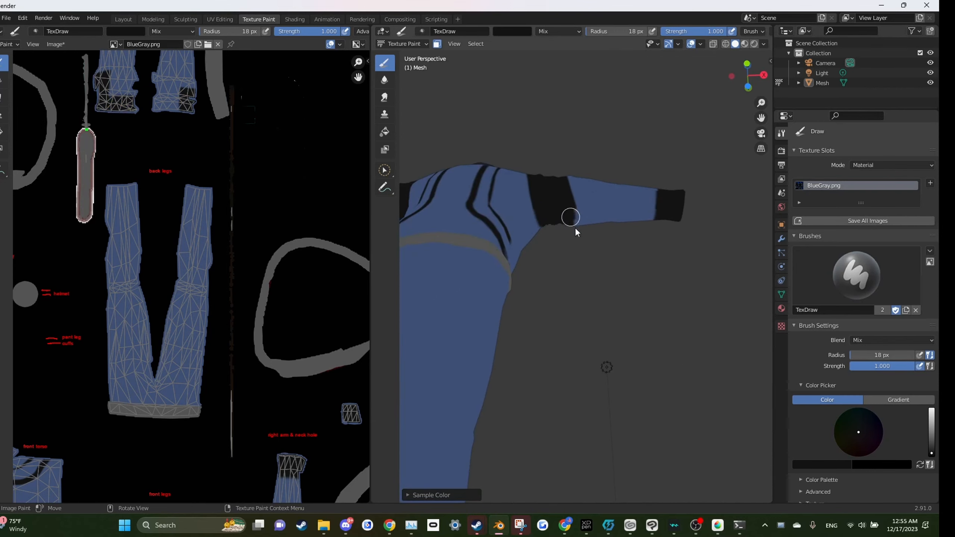
{"action": "left_click_drag", "start_coordinate": [626, 284], "coordinate": [466, 306]}
{"action": "mouse_move", "coordinate": [579, 291]}
{"action": "left_mouse_down"}
{"action": "mouse_move", "coordinate": [597, 276]}
{"action": "mouse_move", "coordinate": [602, 345]}
{"action": "mouse_move", "coordinate": [620, 379]}
{"action": "mouse_move", "coordinate": [605, 376]}
{"action": "mouse_move", "coordinate": [585, 431]}
{"action": "mouse_move", "coordinate": [586, 422]}
{"action": "mouse_move", "coordinate": [592, 468]}
{"action": "mouse_move", "coordinate": [603, 413]}
{"action": "mouse_move", "coordinate": [612, 412]}
{"action": "mouse_move", "coordinate": [616, 463]}
{"action": "mouse_move", "coordinate": [622, 456]}
{"action": "mouse_move", "coordinate": [621, 392]}
{"action": "mouse_move", "coordinate": [617, 465]}
{"action": "left_mouse_up"}
{"action": "scroll", "coordinate": [617, 369], "scroll_direction": "up", "scroll_amount": 2}
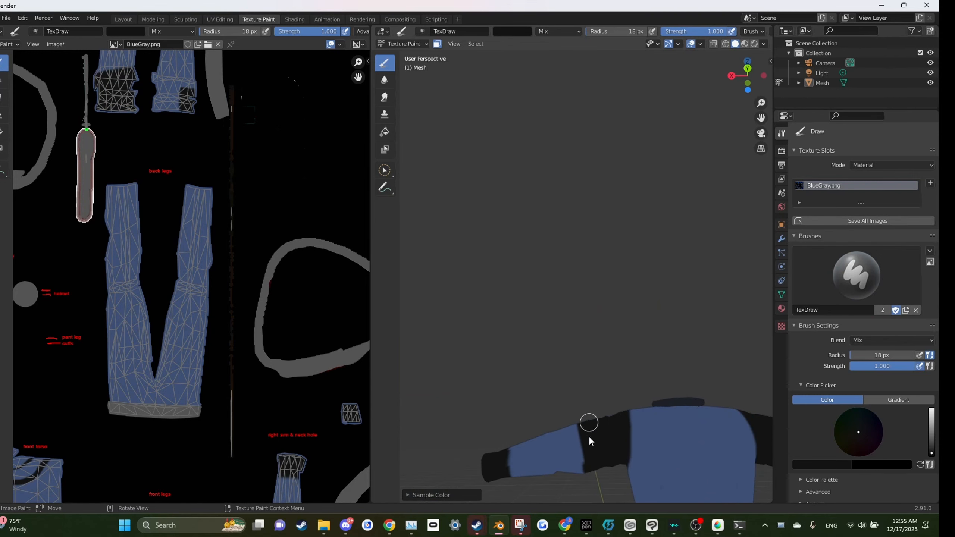
{"action": "left_click_drag", "start_coordinate": [539, 335], "coordinate": [652, 354]}
{"action": "mouse_move", "coordinate": [621, 407]}
{"action": "left_mouse_down"}
{"action": "mouse_move", "coordinate": [566, 452]}
{"action": "mouse_move", "coordinate": [601, 414]}
{"action": "mouse_move", "coordinate": [650, 405]}
{"action": "left_mouse_up"}
{"action": "key", "text": "ctrl+z"}
{"action": "mouse_move", "coordinate": [631, 376]}
{"action": "left_mouse_down"}
{"action": "mouse_move", "coordinate": [620, 395]}
{"action": "mouse_move", "coordinate": [605, 363]}
{"action": "mouse_move", "coordinate": [633, 371]}
{"action": "mouse_move", "coordinate": [661, 400]}
{"action": "left_mouse_up"}
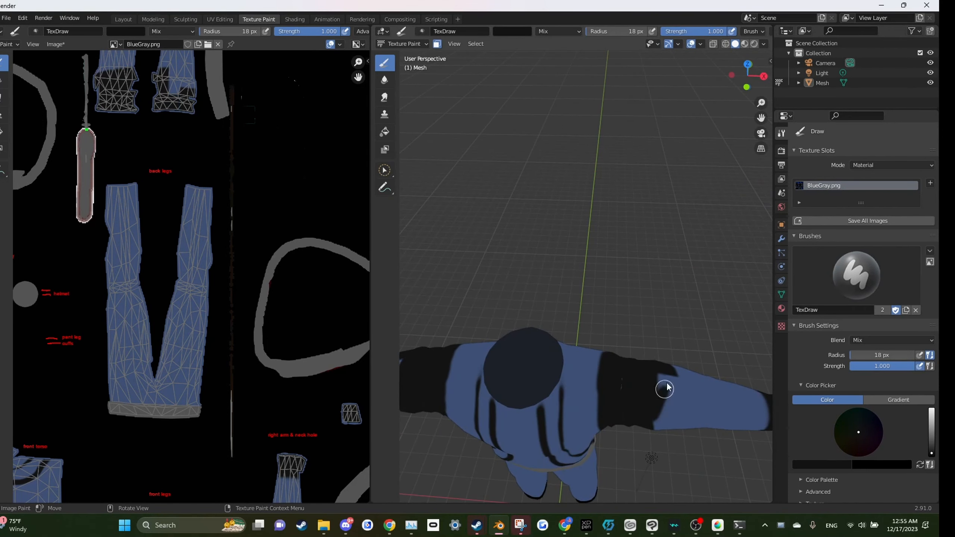
Step: Sample the suit's blue and tidy the edges of the black upper-arm bands
{"action": "key", "text": "s"}
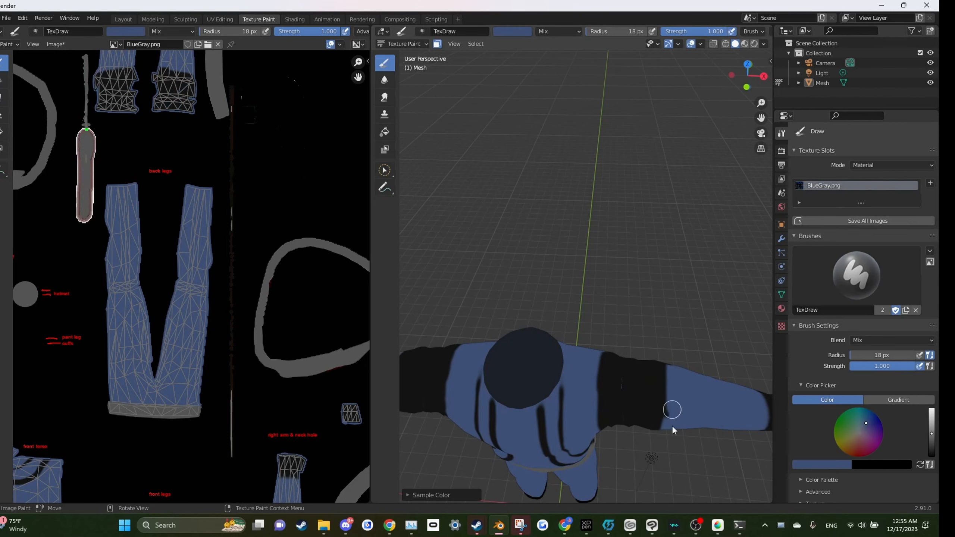
{"action": "mouse_move", "coordinate": [665, 454]}
{"action": "left_mouse_down"}
{"action": "mouse_move", "coordinate": [593, 304]}
{"action": "mouse_move", "coordinate": [488, 335]}
{"action": "mouse_move", "coordinate": [508, 394]}
{"action": "mouse_move", "coordinate": [690, 399]}
{"action": "mouse_move", "coordinate": [675, 354]}
{"action": "mouse_move", "coordinate": [675, 414]}
{"action": "left_mouse_up"}
{"action": "mouse_move", "coordinate": [680, 360]}
{"action": "left_mouse_down"}
{"action": "mouse_move", "coordinate": [607, 341]}
{"action": "mouse_move", "coordinate": [770, 263]}
{"action": "mouse_move", "coordinate": [462, 307]}
{"action": "left_mouse_up"}
{"action": "left_click_drag", "start_coordinate": [509, 326], "coordinate": [513, 371]}
{"action": "left_click_drag", "start_coordinate": [512, 371], "coordinate": [518, 318]}
{"action": "mouse_move", "coordinate": [518, 408]}
{"action": "left_mouse_down"}
{"action": "mouse_move", "coordinate": [516, 381]}
{"action": "mouse_move", "coordinate": [467, 341]}
{"action": "mouse_move", "coordinate": [458, 384]}
{"action": "mouse_move", "coordinate": [474, 351]}
{"action": "mouse_move", "coordinate": [563, 309]}
{"action": "mouse_move", "coordinate": [474, 277]}
{"action": "mouse_move", "coordinate": [490, 184]}
{"action": "left_mouse_up"}
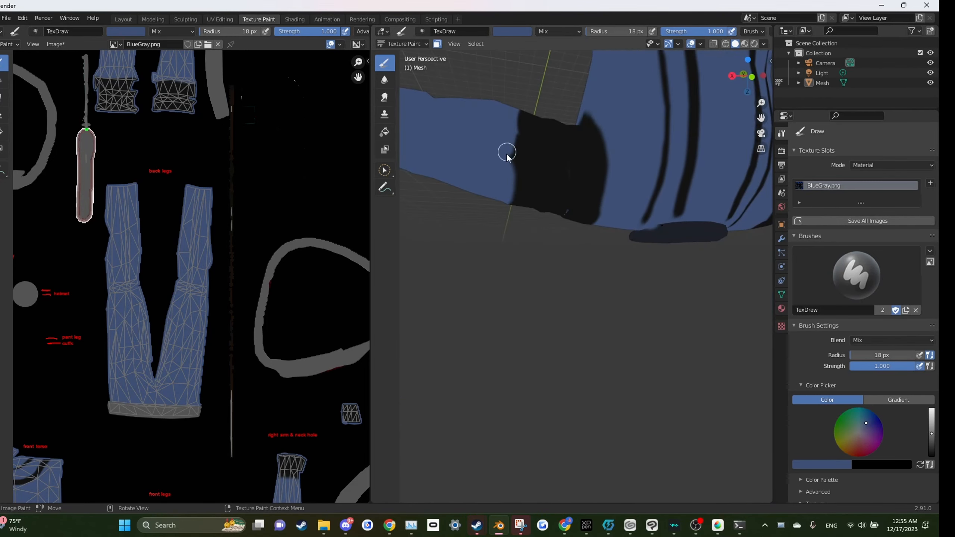
{"action": "left_click_drag", "start_coordinate": [508, 100], "coordinate": [570, 248]}
{"action": "key", "text": "KP_0"}
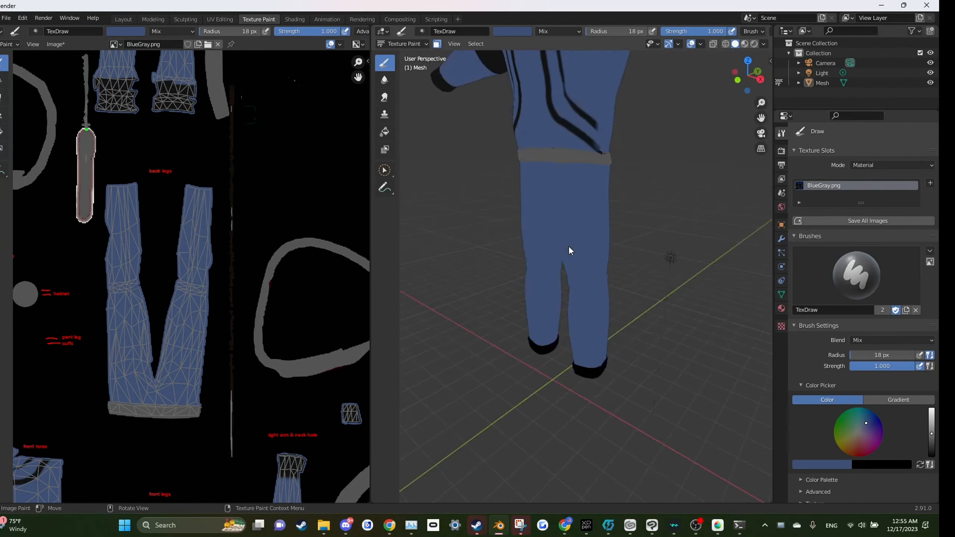
Step: In front orthographic view, sample black and paint a stripe along the outer side of the leg
{"action": "key", "text": "KP_1"}
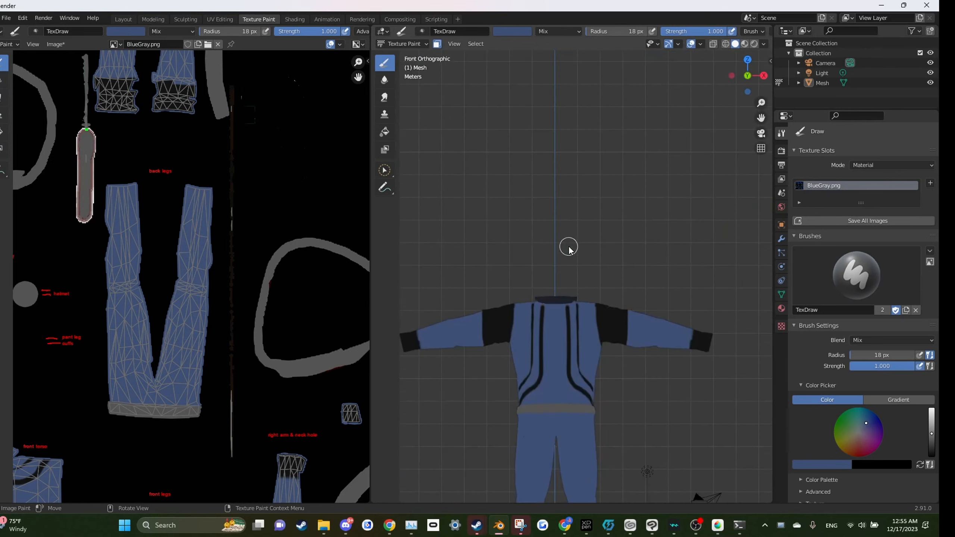
{"action": "left_click_drag", "start_coordinate": [591, 265], "coordinate": [578, 229]}
{"action": "key", "text": "KP_1"}
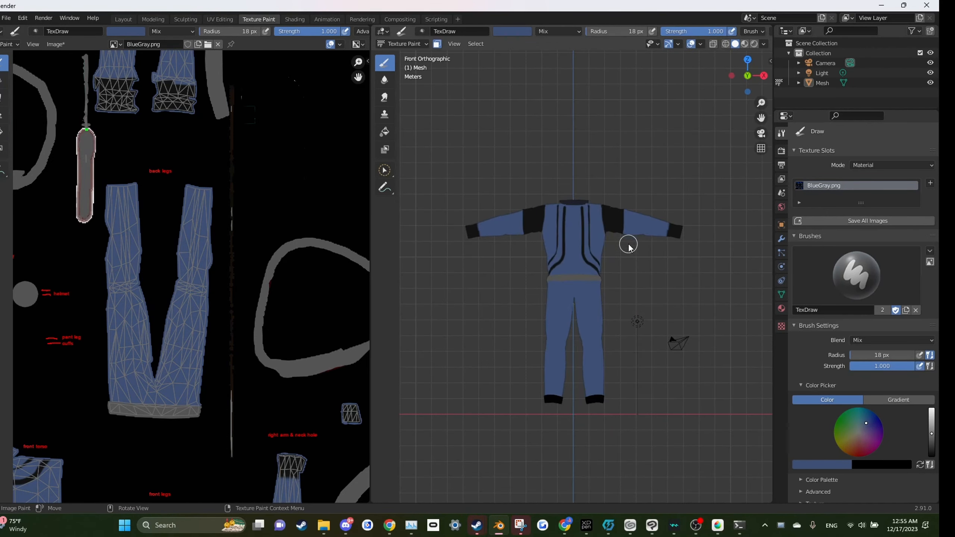
{"action": "scroll", "coordinate": [629, 253], "scroll_direction": "up", "scroll_amount": 4}
{"action": "scroll", "coordinate": [630, 252], "scroll_direction": "down", "scroll_amount": 3}
{"action": "key", "text": "s"}
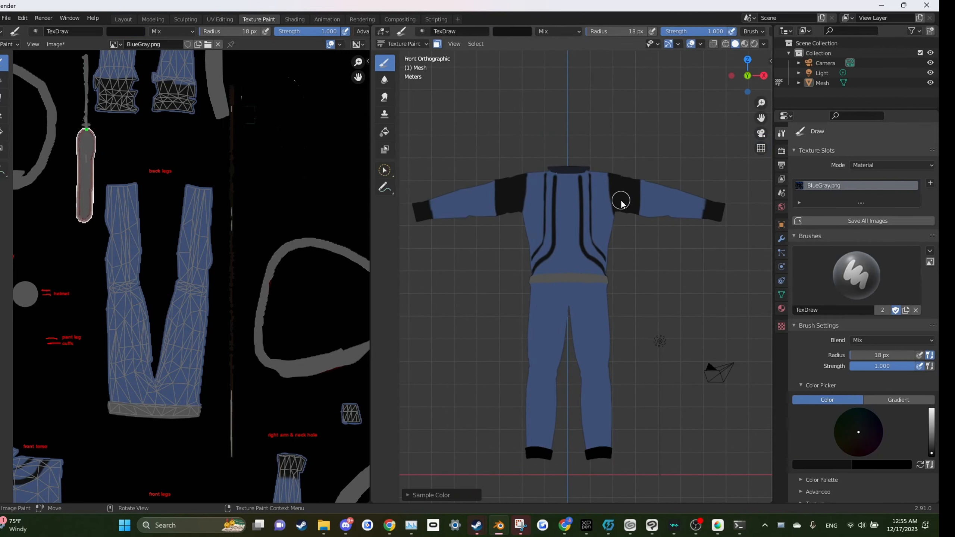
{"action": "mouse_move", "coordinate": [608, 299]}
{"action": "left_mouse_down"}
{"action": "mouse_move", "coordinate": [616, 391]}
{"action": "mouse_move", "coordinate": [595, 301]}
{"action": "mouse_move", "coordinate": [605, 293]}
{"action": "mouse_move", "coordinate": [599, 309]}
{"action": "mouse_move", "coordinate": [599, 297]}
{"action": "mouse_move", "coordinate": [584, 310]}
{"action": "mouse_move", "coordinate": [609, 283]}
{"action": "mouse_move", "coordinate": [588, 290]}
{"action": "mouse_move", "coordinate": [605, 405]}
{"action": "left_mouse_up"}
{"action": "key", "text": "s"}
{"action": "mouse_move", "coordinate": [668, 342]}
{"action": "left_mouse_down"}
{"action": "mouse_move", "coordinate": [585, 340]}
{"action": "mouse_move", "coordinate": [536, 322]}
{"action": "mouse_move", "coordinate": [552, 296]}
{"action": "mouse_move", "coordinate": [554, 309]}
{"action": "mouse_move", "coordinate": [551, 289]}
{"action": "mouse_move", "coordinate": [550, 368]}
{"action": "left_mouse_up"}
{"action": "key", "text": "s"}
Step: In right orthographic view, widen and taper the black stripe down the side of the leg
{"action": "key", "text": "KP_3"}
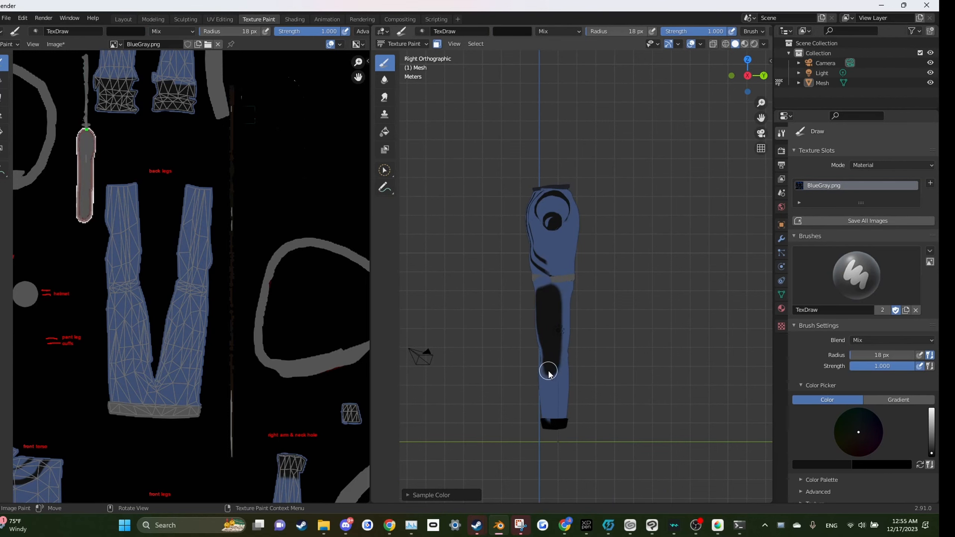
{"action": "scroll", "coordinate": [555, 327], "scroll_direction": "up", "scroll_amount": 4}
{"action": "key", "text": "s"}
{"action": "mouse_move", "coordinate": [540, 305]}
{"action": "left_mouse_down"}
{"action": "mouse_move", "coordinate": [536, 416]}
{"action": "mouse_move", "coordinate": [515, 470]}
{"action": "left_mouse_up"}
{"action": "left_click_drag", "start_coordinate": [468, 437], "coordinate": [512, 486]}
{"action": "left_click_drag", "start_coordinate": [479, 420], "coordinate": [522, 492]}
{"action": "mouse_move", "coordinate": [487, 428]}
{"action": "left_mouse_down"}
{"action": "mouse_move", "coordinate": [516, 495]}
{"action": "mouse_move", "coordinate": [546, 368]}
{"action": "left_mouse_up"}
{"action": "left_click_drag", "start_coordinate": [532, 307], "coordinate": [531, 482]}
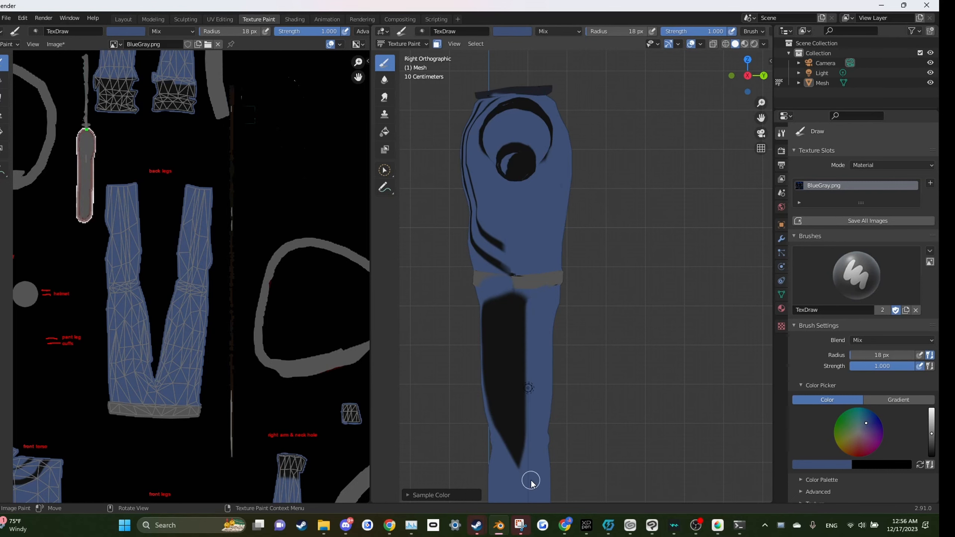
Step: Inspect the painted suit from the side, back and front views while sampling colours from the model
{"action": "scroll", "coordinate": [519, 339], "scroll_direction": "up", "scroll_amount": 2}
{"action": "mouse_move", "coordinate": [514, 326]}
{"action": "left_mouse_down"}
{"action": "mouse_move", "coordinate": [480, 305]}
{"action": "mouse_move", "coordinate": [502, 309]}
{"action": "left_mouse_up"}
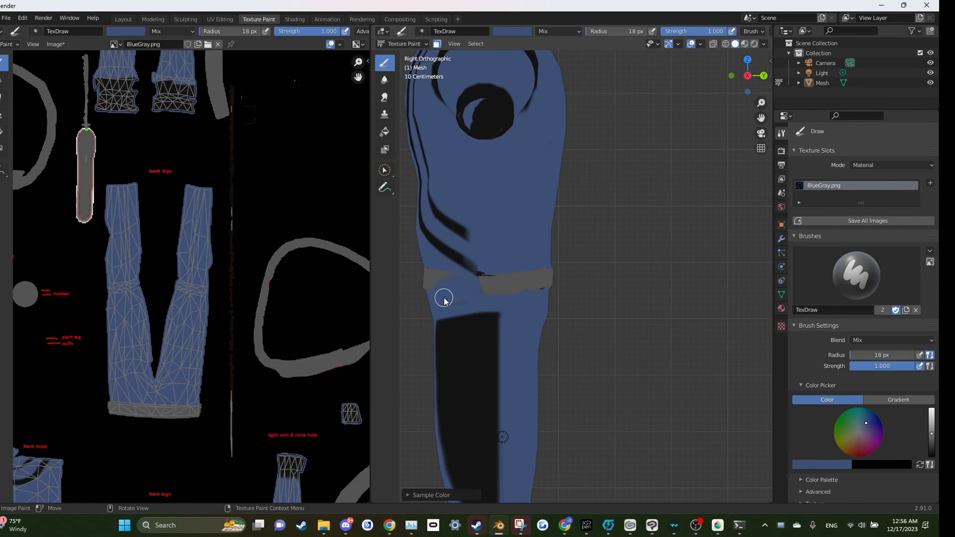
{"action": "key", "text": "s"}
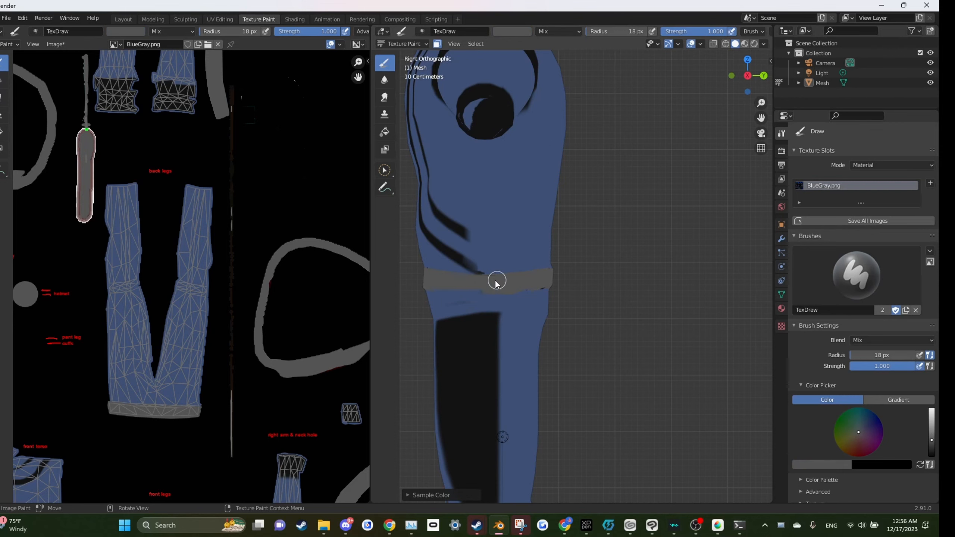
{"action": "scroll", "coordinate": [543, 313], "scroll_direction": "down", "scroll_amount": 5}
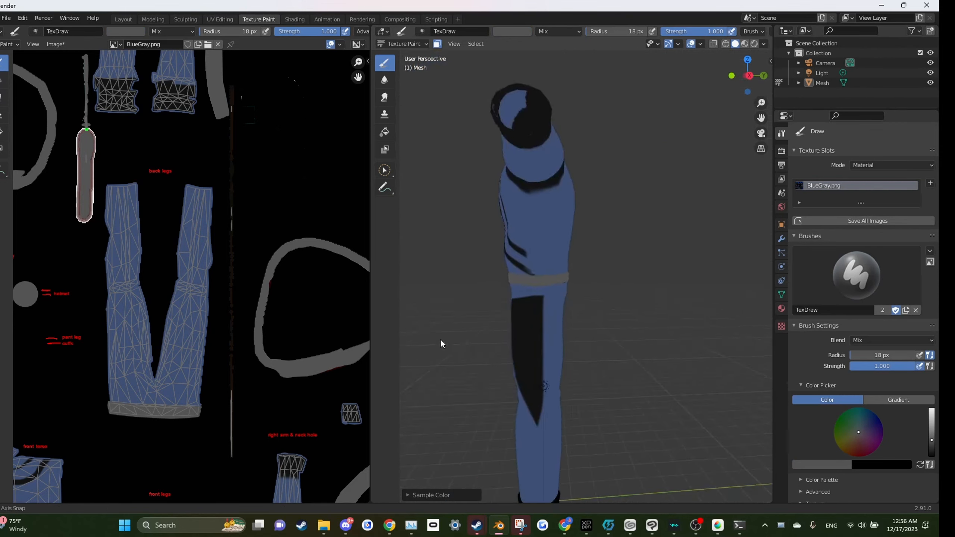
{"action": "mouse_move", "coordinate": [444, 341]}
{"action": "left_mouse_down"}
{"action": "mouse_move", "coordinate": [539, 330]}
{"action": "mouse_move", "coordinate": [612, 369]}
{"action": "mouse_move", "coordinate": [530, 370]}
{"action": "mouse_move", "coordinate": [550, 341]}
{"action": "mouse_move", "coordinate": [448, 388]}
{"action": "mouse_move", "coordinate": [603, 293]}
{"action": "mouse_move", "coordinate": [641, 307]}
{"action": "left_mouse_up"}
{"action": "scroll", "coordinate": [620, 282], "scroll_direction": "up", "scroll_amount": 3}
{"action": "key", "text": "s"}
{"action": "left_click", "coordinate": [653, 264]}
{"action": "scroll", "coordinate": [614, 301], "scroll_direction": "up", "scroll_amount": 2}
{"action": "key", "text": "ctrl+KP_1"}
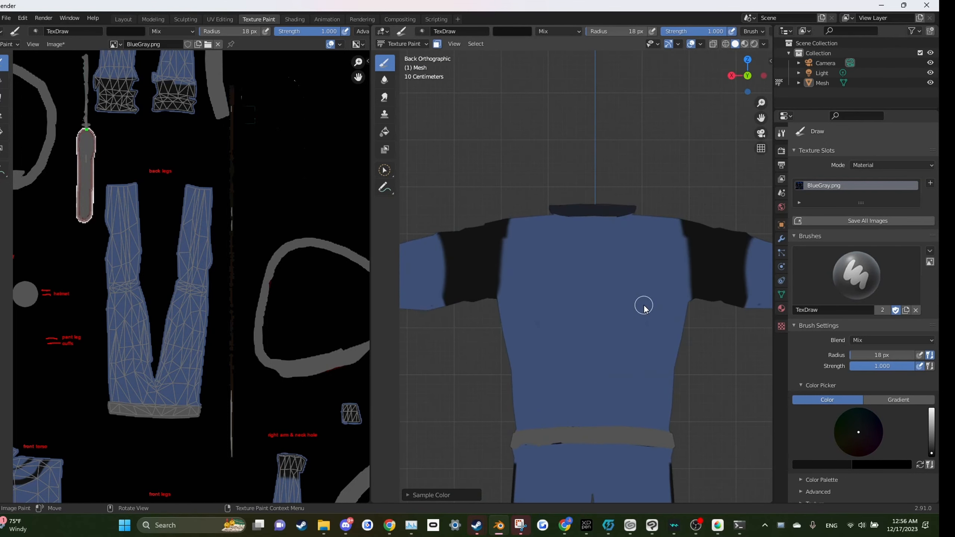
{"action": "scroll", "coordinate": [593, 325], "scroll_direction": "up", "scroll_amount": 2}
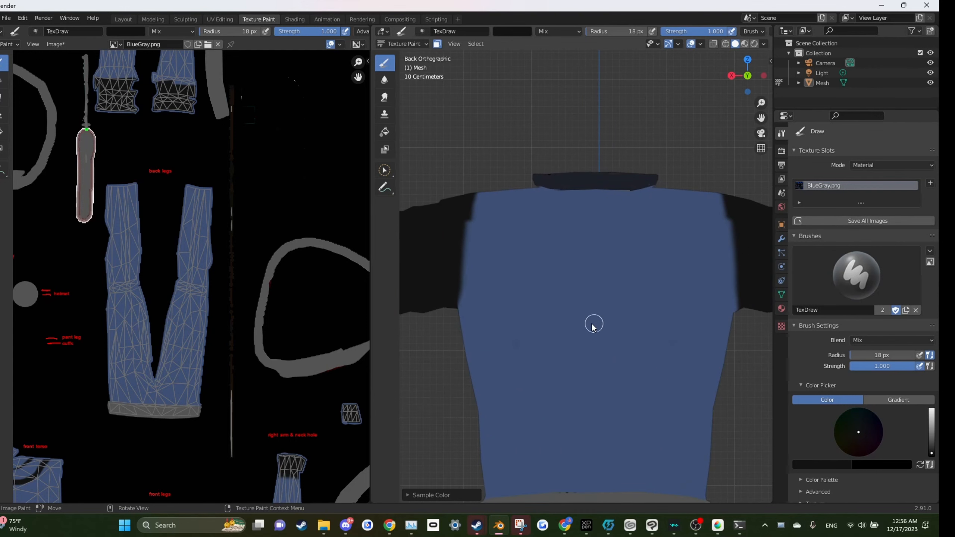
{"action": "key", "text": "s"}
{"action": "left_click_drag", "start_coordinate": [565, 301], "coordinate": [695, 324]}
{"action": "scroll", "coordinate": [663, 368], "scroll_direction": "up", "scroll_amount": 2}
{"action": "scroll", "coordinate": [655, 386], "scroll_direction": "down", "scroll_amount": 1}
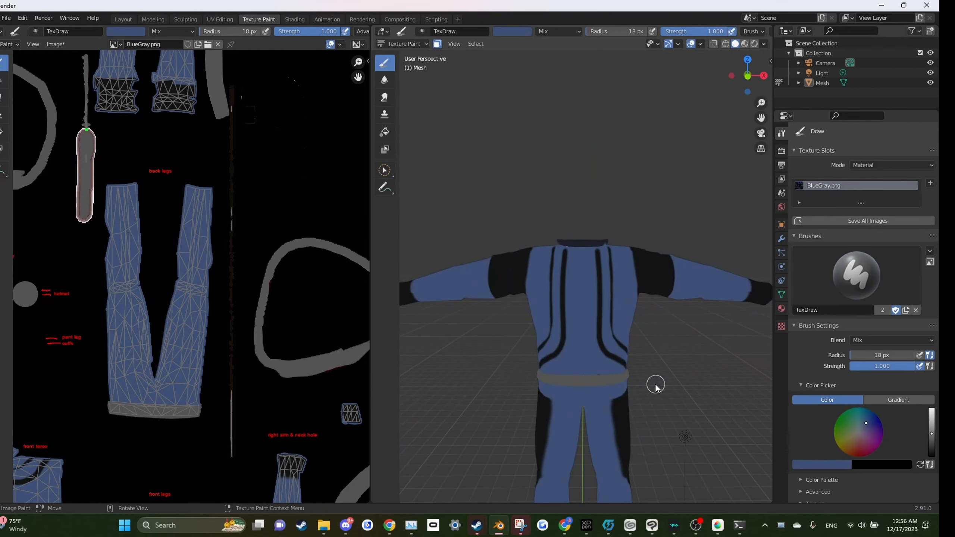
{"action": "scroll", "coordinate": [611, 327], "scroll_direction": "up", "scroll_amount": 1}
{"action": "key", "text": "s"}
{"action": "key", "text": "KP_1"}
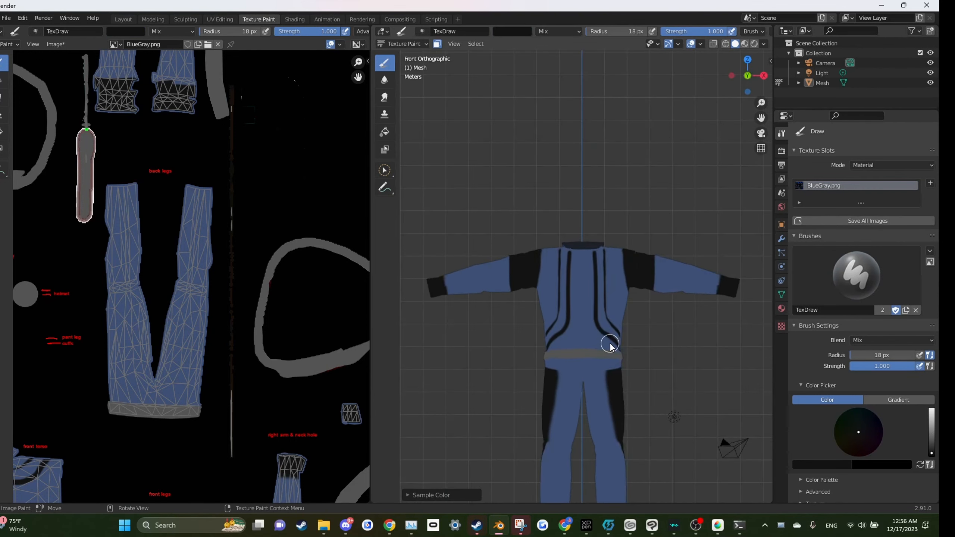
Step: Try painting a black band across the front of the grey waist belt, then undo it
{"action": "scroll", "coordinate": [609, 342], "scroll_direction": "up", "scroll_amount": 4}
{"action": "mouse_move", "coordinate": [658, 394]}
{"action": "left_mouse_down"}
{"action": "mouse_move", "coordinate": [539, 383]}
{"action": "mouse_move", "coordinate": [610, 382]}
{"action": "mouse_move", "coordinate": [660, 390]}
{"action": "mouse_move", "coordinate": [526, 388]}
{"action": "left_mouse_up"}
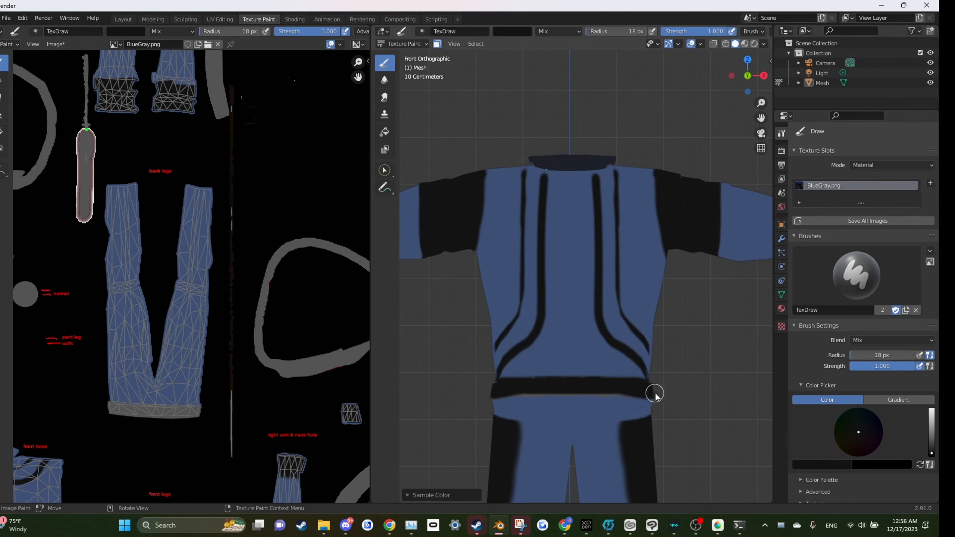
{"action": "key", "text": "ctrl+z"}
Step: Select the linked waist belt faces in Edit Mode and return to Texture Paint with face-selection masking on
{"action": "key", "text": "Tab"}
{"action": "left_click", "coordinate": [618, 383]}
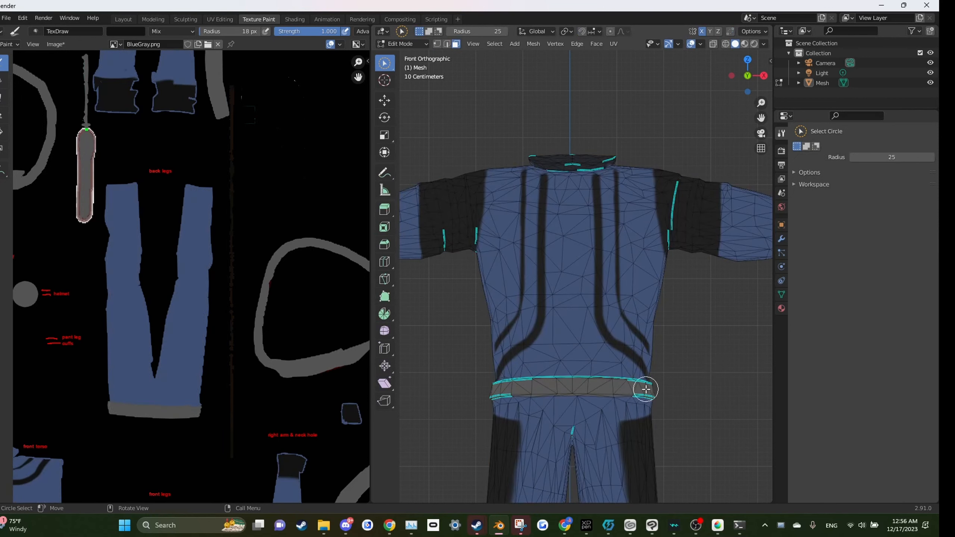
{"action": "key", "text": "ctrl+l"}
{"action": "key", "text": "Tab"}
{"action": "left_click", "coordinate": [403, 43]}
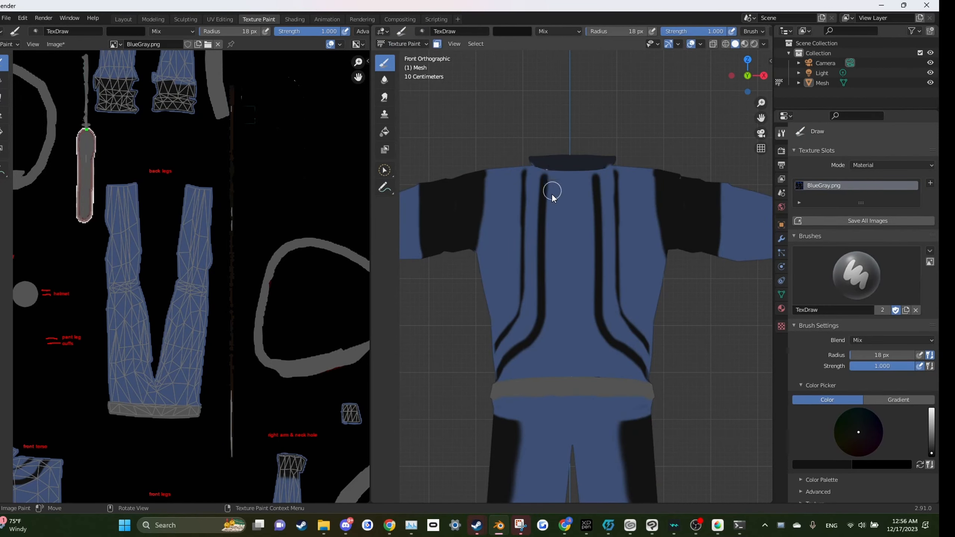
{"action": "scroll", "coordinate": [552, 194], "scroll_direction": "down", "scroll_amount": 2}
{"action": "mouse_move", "coordinate": [533, 273]}
{"action": "left_mouse_down"}
{"action": "mouse_move", "coordinate": [712, 262]}
{"action": "mouse_move", "coordinate": [530, 253]}
{"action": "mouse_move", "coordinate": [596, 353]}
{"action": "mouse_move", "coordinate": [648, 351]}
{"action": "mouse_move", "coordinate": [695, 324]}
{"action": "mouse_move", "coordinate": [574, 333]}
{"action": "left_mouse_up"}
{"action": "left_click", "coordinate": [403, 44]}
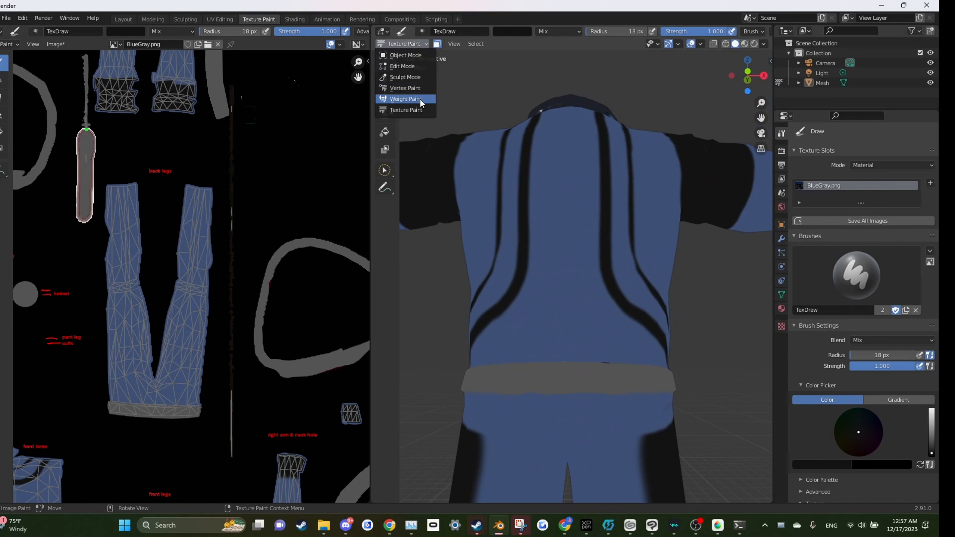
{"action": "left_click", "coordinate": [415, 110]}
Step: Paint the masked waist belt black from the front and right orthographic views
{"action": "scroll", "coordinate": [596, 259], "scroll_direction": "down", "scroll_amount": 4}
{"action": "key", "text": "KP_1"}
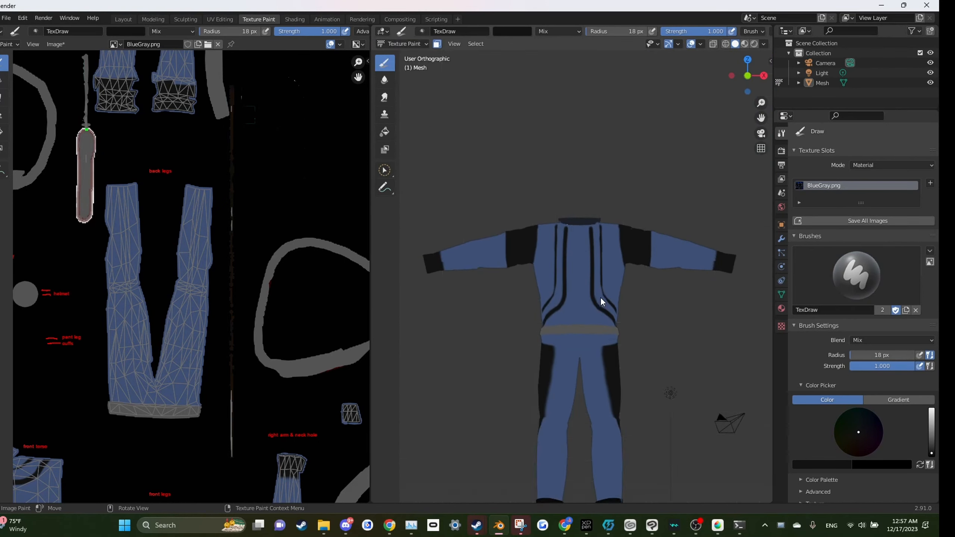
{"action": "scroll", "coordinate": [610, 313], "scroll_direction": "up", "scroll_amount": 6}
{"action": "mouse_move", "coordinate": [688, 393]}
{"action": "left_mouse_down"}
{"action": "mouse_move", "coordinate": [531, 390]}
{"action": "mouse_move", "coordinate": [695, 390]}
{"action": "mouse_move", "coordinate": [632, 377]}
{"action": "mouse_move", "coordinate": [531, 378]}
{"action": "left_mouse_up"}
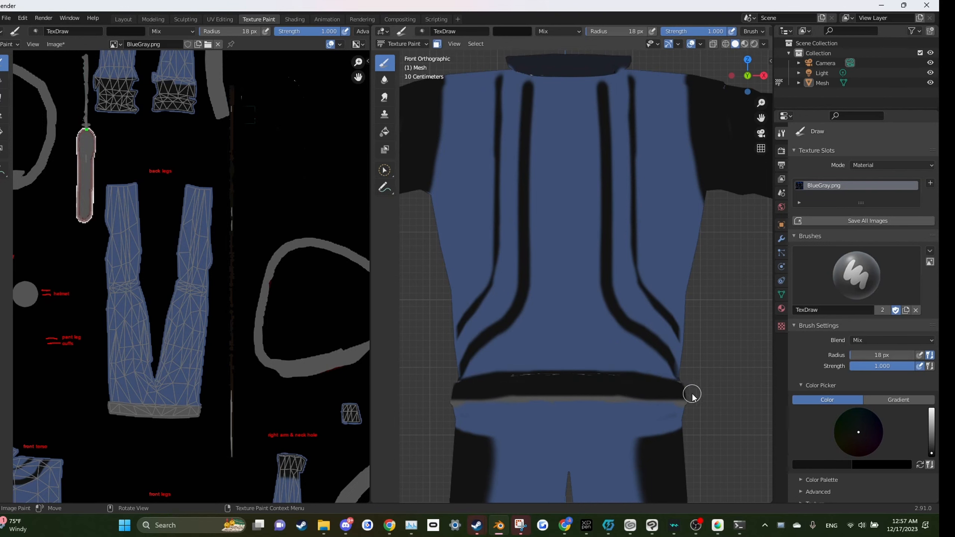
{"action": "left_click_drag", "start_coordinate": [667, 400], "coordinate": [546, 396]}
{"action": "left_click_drag", "start_coordinate": [688, 380], "coordinate": [601, 383]}
{"action": "scroll", "coordinate": [602, 382], "scroll_direction": "down", "scroll_amount": 4}
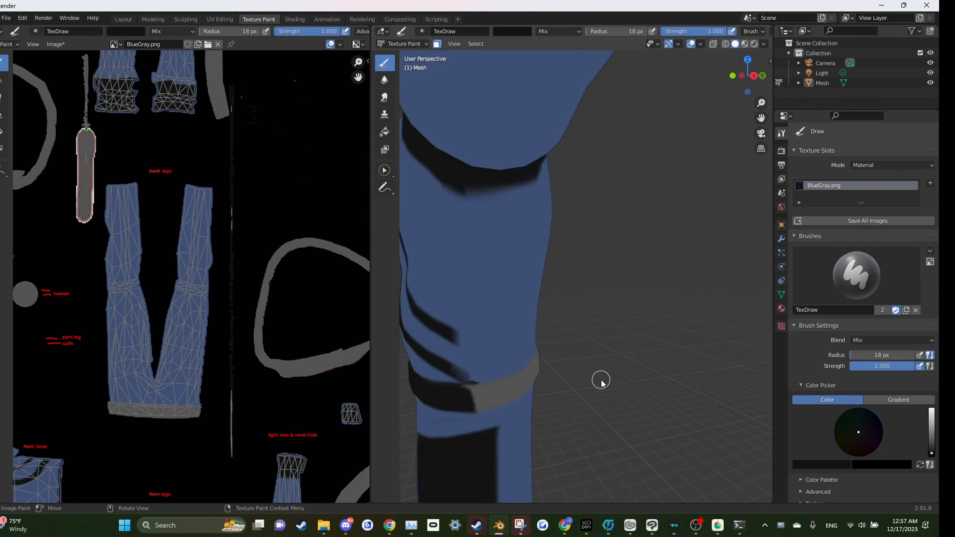
{"action": "key", "text": "KP_3"}
{"action": "scroll", "coordinate": [599, 380], "scroll_direction": "up", "scroll_amount": 4}
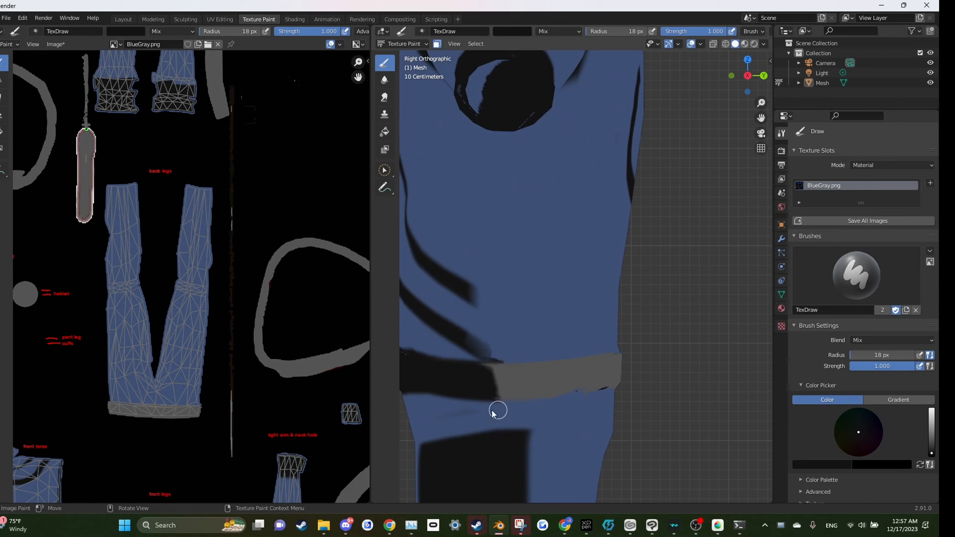
{"action": "mouse_move", "coordinate": [498, 399]}
{"action": "left_mouse_down"}
{"action": "mouse_move", "coordinate": [568, 396]}
{"action": "mouse_move", "coordinate": [631, 373]}
{"action": "mouse_move", "coordinate": [556, 391]}
{"action": "mouse_move", "coordinate": [486, 389]}
{"action": "mouse_move", "coordinate": [630, 376]}
{"action": "mouse_move", "coordinate": [495, 380]}
{"action": "mouse_move", "coordinate": [623, 364]}
{"action": "mouse_move", "coordinate": [567, 368]}
{"action": "left_mouse_up"}
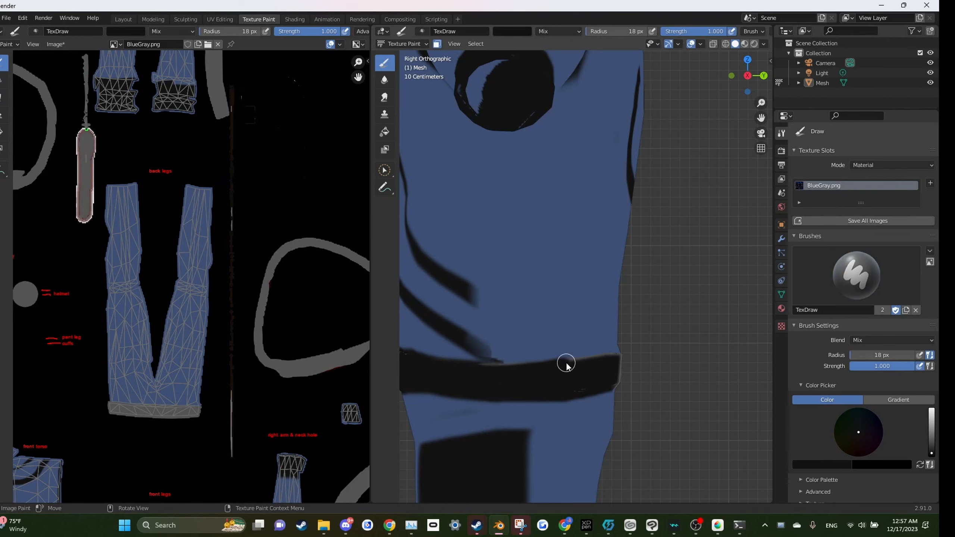
{"action": "left_click_drag", "start_coordinate": [566, 363], "coordinate": [606, 360]}
{"action": "mouse_move", "coordinate": [711, 359]}
{"action": "left_mouse_down"}
{"action": "mouse_move", "coordinate": [701, 373]}
{"action": "mouse_move", "coordinate": [647, 359]}
{"action": "left_mouse_up"}
Step: Try painting the back of the waist belt black from the back view, then undo the last four strokes
{"action": "key", "text": "KP_1"}
{"action": "key", "text": "ctrl+KP_1"}
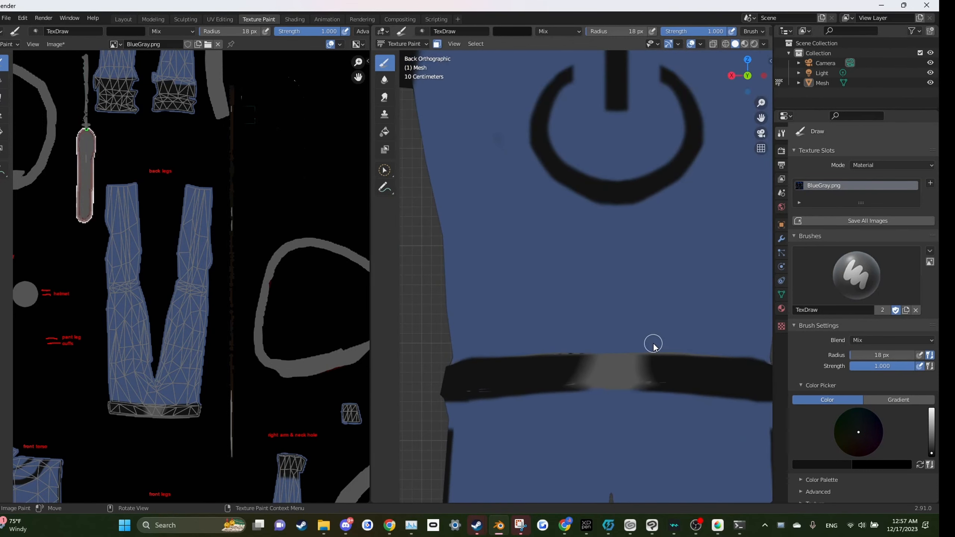
{"action": "scroll", "coordinate": [582, 370], "scroll_direction": "down", "scroll_amount": 3}
{"action": "mouse_move", "coordinate": [581, 338]}
{"action": "left_mouse_down"}
{"action": "mouse_move", "coordinate": [647, 333]}
{"action": "mouse_move", "coordinate": [556, 334]}
{"action": "mouse_move", "coordinate": [659, 335]}
{"action": "mouse_move", "coordinate": [631, 376]}
{"action": "left_mouse_up"}
{"action": "scroll", "coordinate": [639, 334], "scroll_direction": "down", "scroll_amount": 2}
{"action": "scroll", "coordinate": [630, 376], "scroll_direction": "up", "scroll_amount": 5}
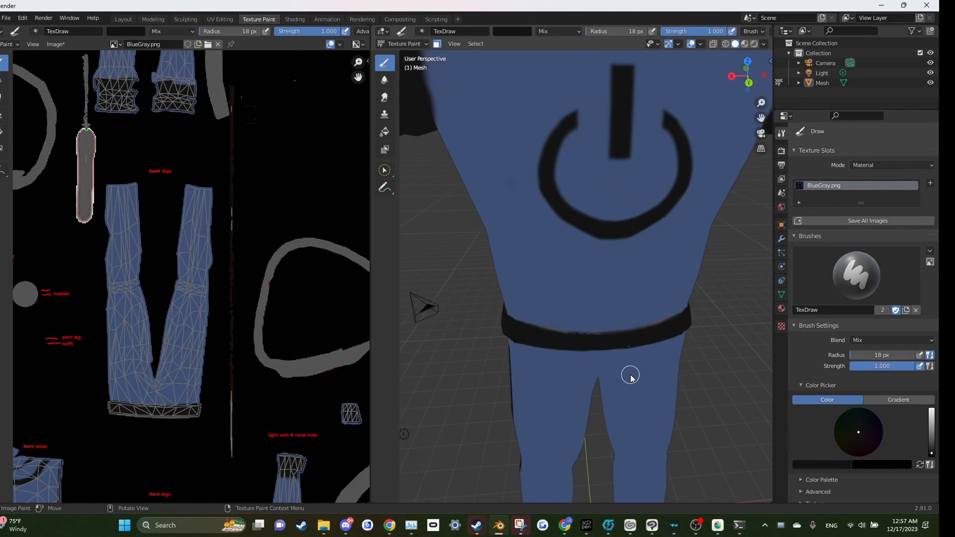
{"action": "mouse_move", "coordinate": [493, 362]}
{"action": "left_mouse_down"}
{"action": "mouse_move", "coordinate": [642, 372]}
{"action": "mouse_move", "coordinate": [562, 374]}
{"action": "mouse_move", "coordinate": [491, 360]}
{"action": "mouse_move", "coordinate": [574, 379]}
{"action": "mouse_move", "coordinate": [470, 366]}
{"action": "mouse_move", "coordinate": [633, 355]}
{"action": "left_mouse_up"}
{"action": "key", "text": "ctrl+z"}
{"action": "key", "text": "ctrl+z"}
{"action": "key", "text": "ctrl+z"}
{"action": "key", "text": "ctrl+z"}
Step: Repaint the side and back of the waist belt black, undoing one stray stroke
{"action": "scroll", "coordinate": [639, 369], "scroll_direction": "down", "scroll_amount": 3}
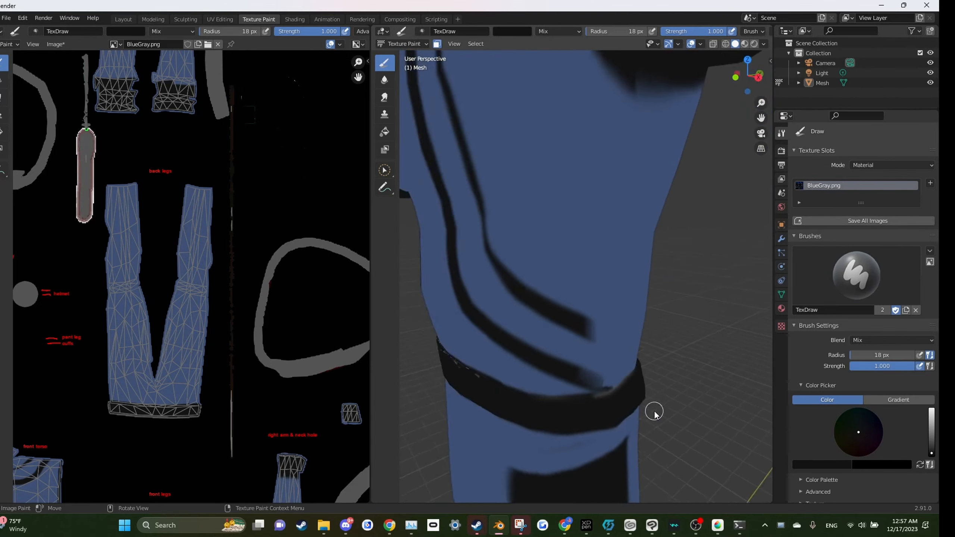
{"action": "left_click_drag", "start_coordinate": [654, 413], "coordinate": [612, 421]}
{"action": "scroll", "coordinate": [497, 418], "scroll_direction": "down", "scroll_amount": 1}
{"action": "mouse_move", "coordinate": [497, 418]}
{"action": "left_mouse_down"}
{"action": "mouse_move", "coordinate": [621, 399]}
{"action": "mouse_move", "coordinate": [660, 419]}
{"action": "mouse_move", "coordinate": [599, 360]}
{"action": "mouse_move", "coordinate": [602, 307]}
{"action": "mouse_move", "coordinate": [580, 345]}
{"action": "mouse_move", "coordinate": [623, 334]}
{"action": "mouse_move", "coordinate": [606, 321]}
{"action": "mouse_move", "coordinate": [663, 353]}
{"action": "mouse_move", "coordinate": [442, 357]}
{"action": "mouse_move", "coordinate": [678, 362]}
{"action": "mouse_move", "coordinate": [574, 350]}
{"action": "mouse_move", "coordinate": [648, 359]}
{"action": "left_mouse_up"}
{"action": "scroll", "coordinate": [659, 389], "scroll_direction": "up", "scroll_amount": 1}
{"action": "key", "text": "ctrl+z"}
Step: Reveal all the hidden parts of the mesh
{"action": "scroll", "coordinate": [602, 294], "scroll_direction": "down", "scroll_amount": 7}
{"action": "scroll", "coordinate": [580, 344], "scroll_direction": "down", "scroll_amount": 3}
{"action": "key", "text": "alt+h"}
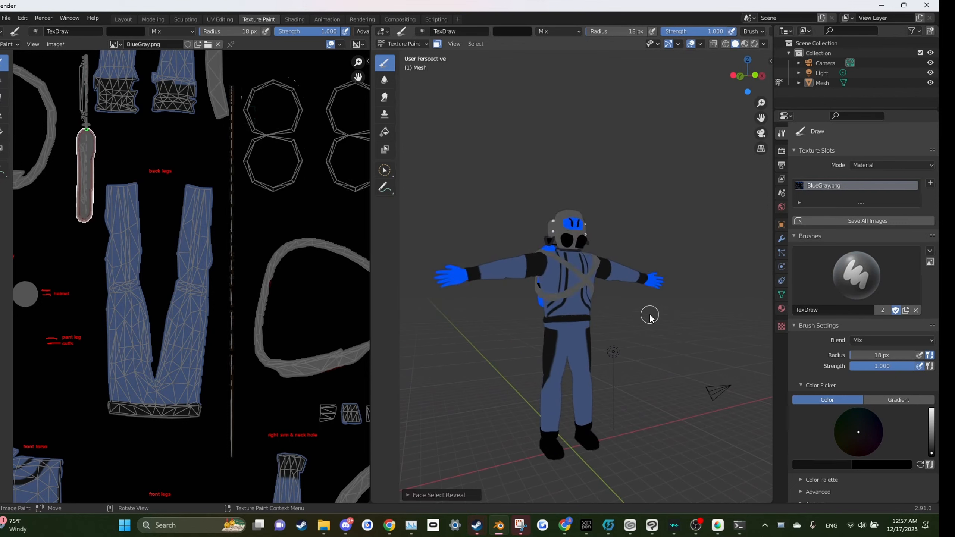
Step: Inspect the revealed helmet and suit from close up and from a distance
{"action": "scroll", "coordinate": [650, 314], "scroll_direction": "up", "scroll_amount": 2}
{"action": "mouse_move", "coordinate": [649, 315]}
{"action": "left_mouse_down"}
{"action": "mouse_move", "coordinate": [637, 290]}
{"action": "mouse_move", "coordinate": [624, 301]}
{"action": "mouse_move", "coordinate": [740, 311]}
{"action": "mouse_move", "coordinate": [512, 321]}
{"action": "mouse_move", "coordinate": [691, 331]}
{"action": "left_mouse_up"}
{"action": "scroll", "coordinate": [625, 301], "scroll_direction": "down", "scroll_amount": 4}
{"action": "scroll", "coordinate": [625, 286], "scroll_direction": "up", "scroll_amount": 6}
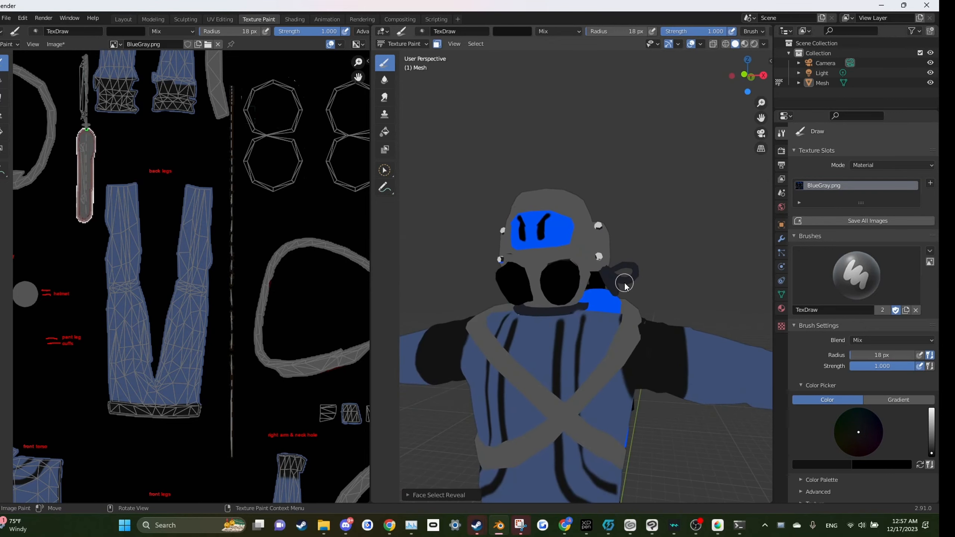
{"action": "scroll", "coordinate": [625, 285], "scroll_direction": "down", "scroll_amount": 5}
{"action": "scroll", "coordinate": [598, 312], "scroll_direction": "up", "scroll_amount": 6}
{"action": "scroll", "coordinate": [577, 403], "scroll_direction": "down", "scroll_amount": 1}
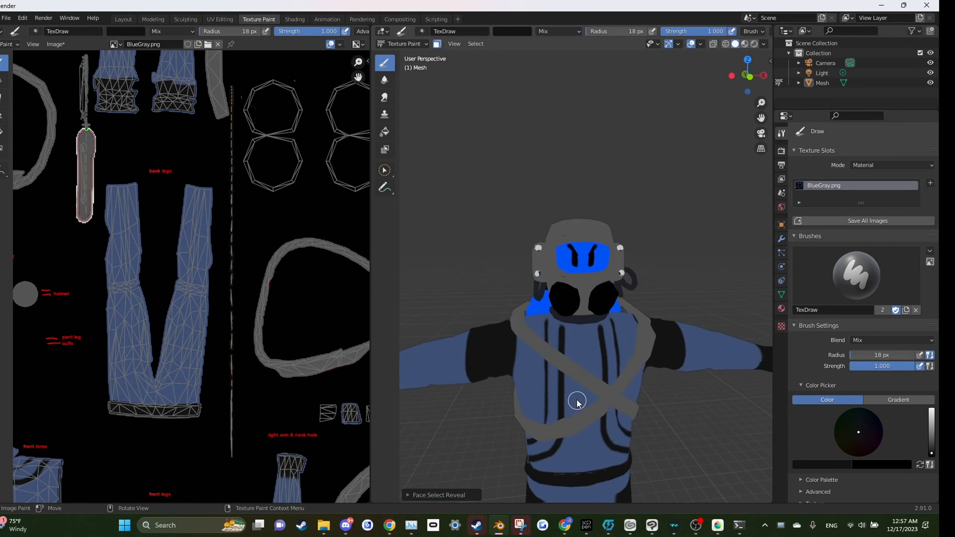
{"action": "scroll", "coordinate": [577, 403], "scroll_direction": "down", "scroll_amount": 4}
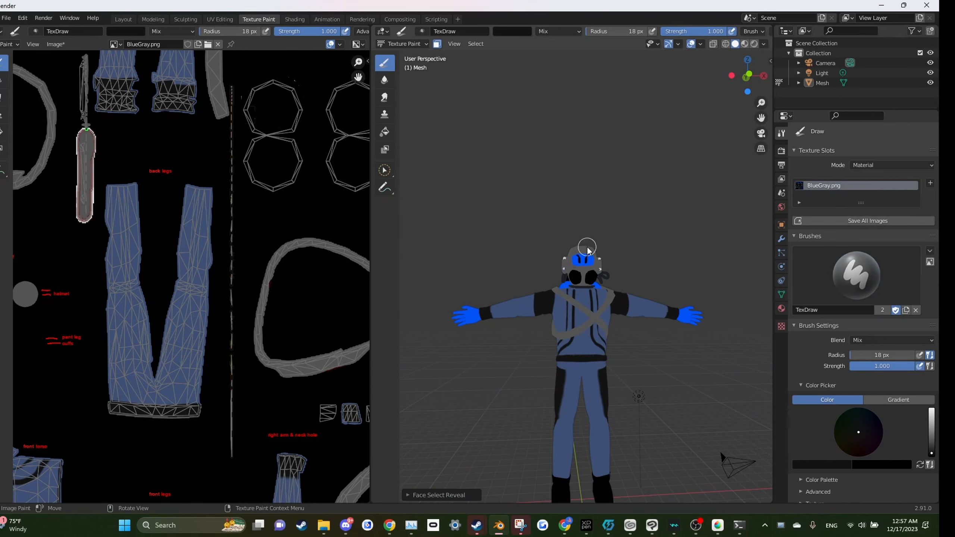
{"action": "scroll", "coordinate": [587, 250], "scroll_direction": "up", "scroll_amount": 6}
Step: In Edit Mode, deselect everything and select the linked bolt pieces on both sides of the helmet
{"action": "key", "text": "Tab"}
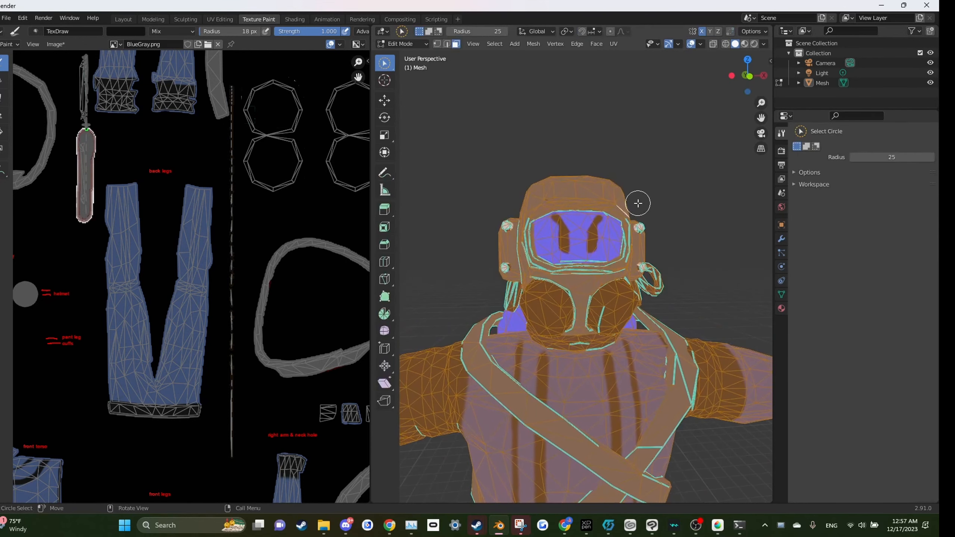
{"action": "key", "text": "Tab"}
{"action": "left_click", "coordinate": [413, 43]}
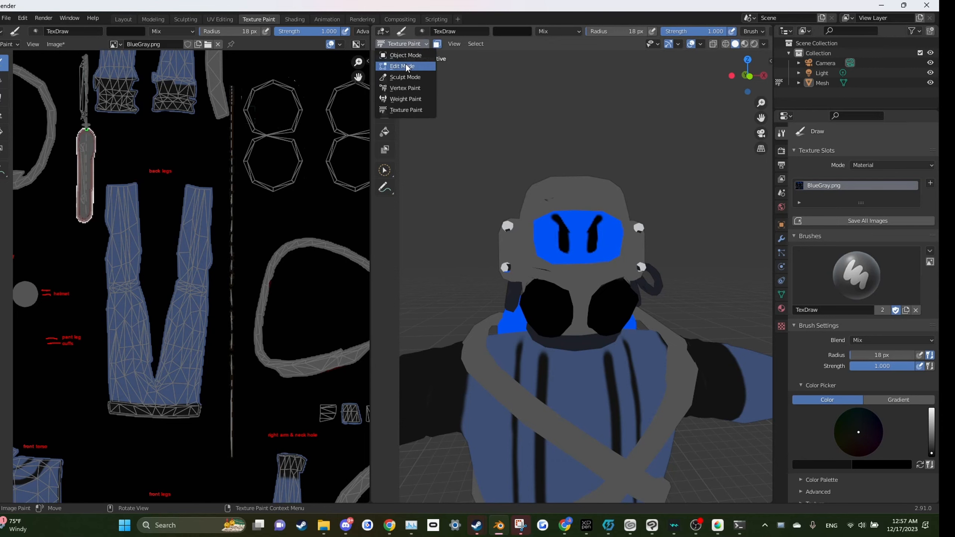
{"action": "left_click", "coordinate": [403, 57]}
{"action": "key", "text": "alt+a"}
{"action": "scroll", "coordinate": [670, 222], "scroll_direction": "up", "scroll_amount": 1}
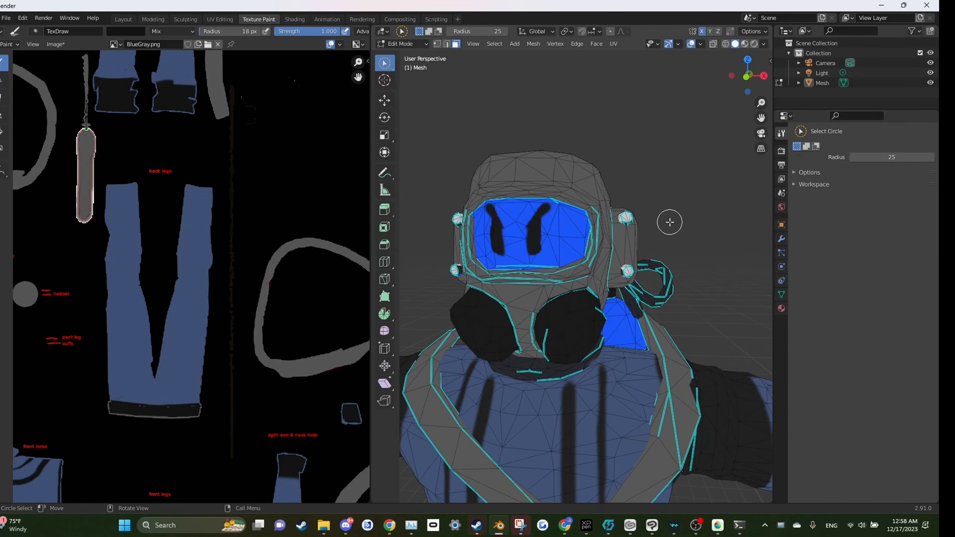
{"action": "key", "text": "l"}
{"action": "left_click", "coordinate": [664, 196]}
{"action": "key", "text": "l"}
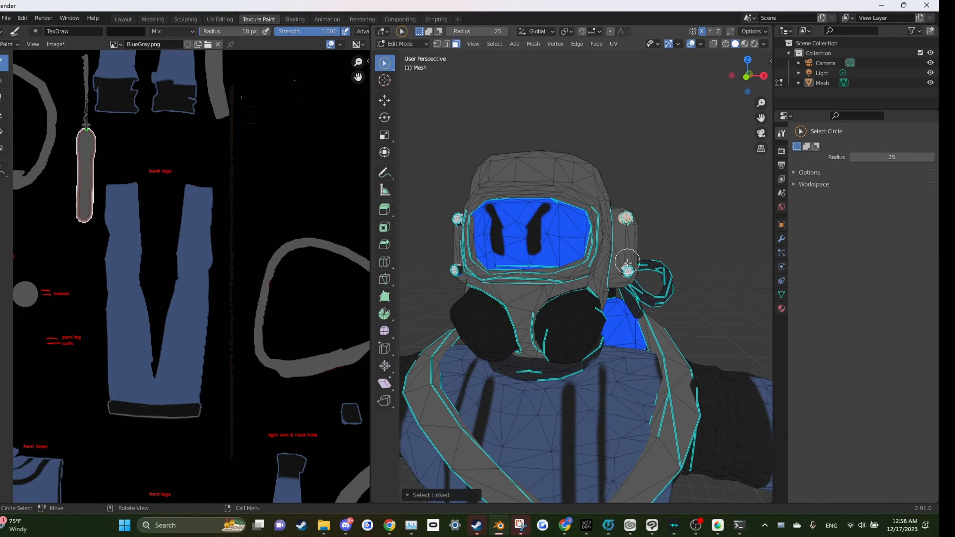
{"action": "left_click_drag", "start_coordinate": [490, 260], "coordinate": [509, 269]}
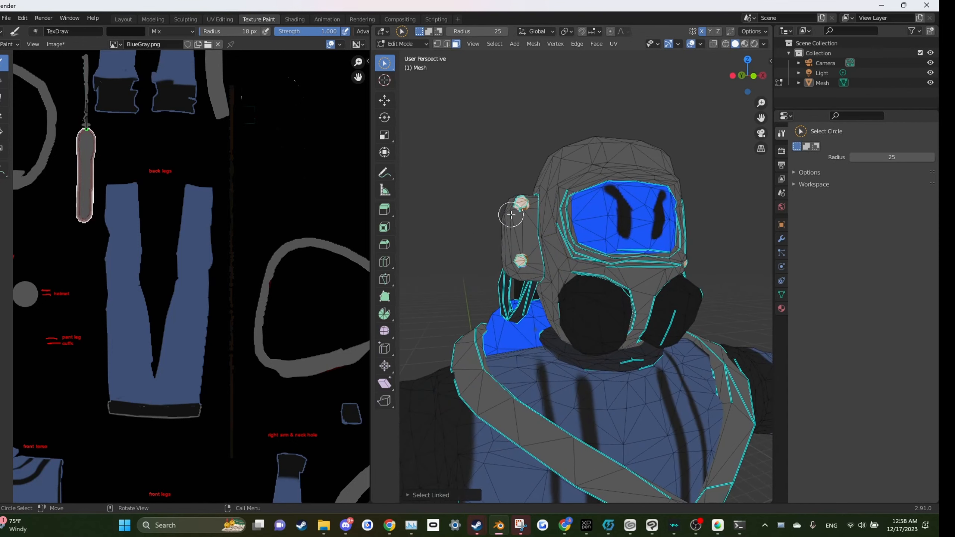
{"action": "left_click_drag", "start_coordinate": [511, 215], "coordinate": [673, 234]}
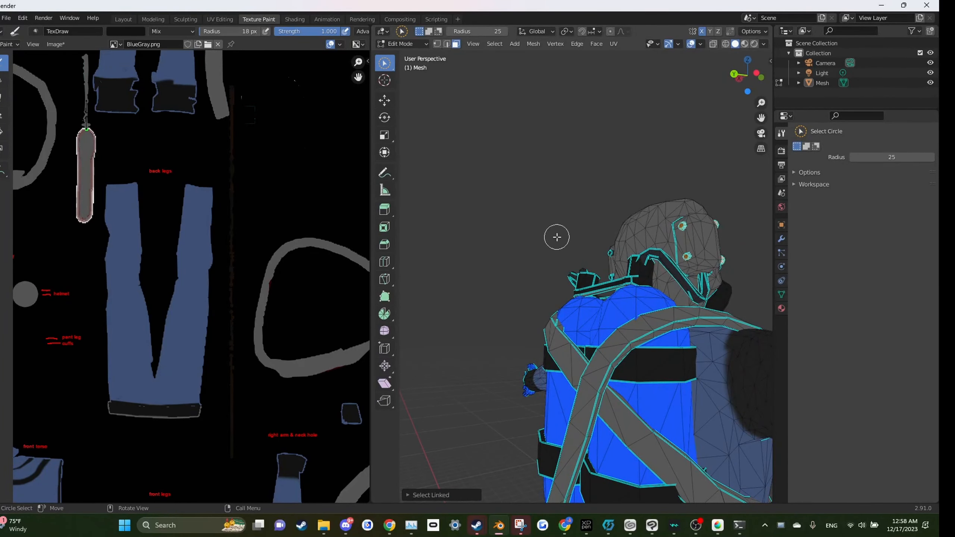
{"action": "left_click_drag", "start_coordinate": [492, 260], "coordinate": [589, 277]}
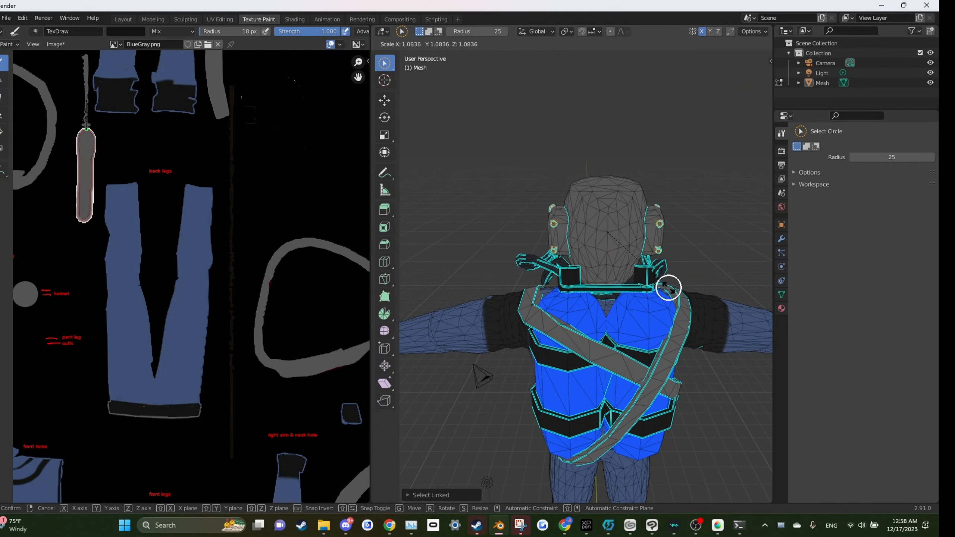
{"action": "left_click_drag", "start_coordinate": [666, 289], "coordinate": [531, 259]}
Step: Isolate the helmet bolts by hiding all other geometry in Edit Mode
{"action": "scroll", "coordinate": [494, 259], "scroll_direction": "up", "scroll_amount": 3}
{"action": "left_click", "coordinate": [403, 44]}
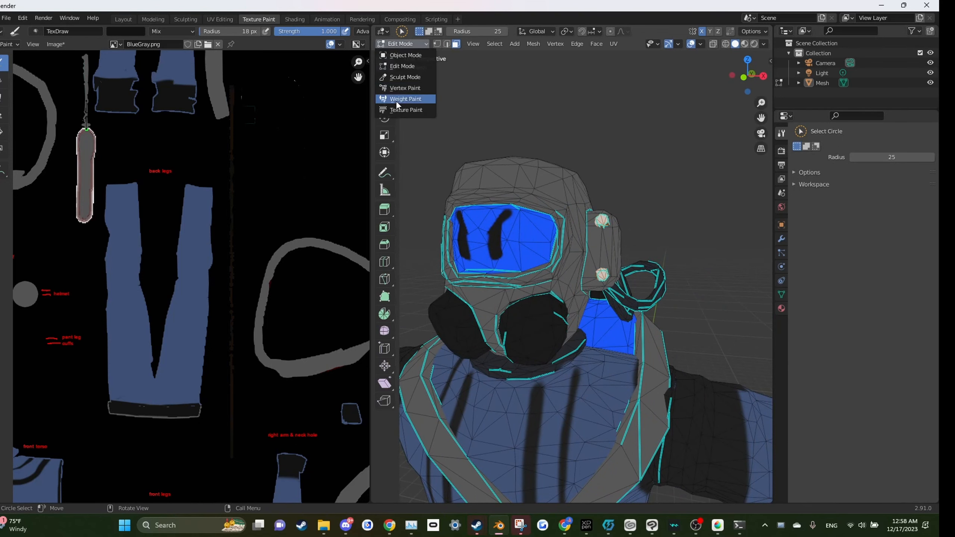
{"action": "left_click", "coordinate": [395, 110]}
{"action": "scroll", "coordinate": [627, 265], "scroll_direction": "down", "scroll_amount": 2}
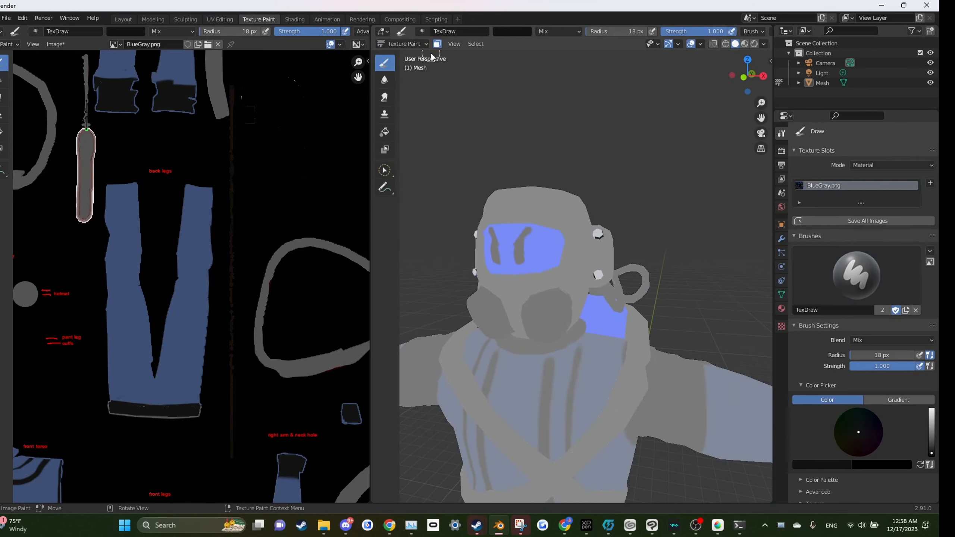
{"action": "left_click", "coordinate": [394, 44]}
{"action": "left_click", "coordinate": [397, 68]}
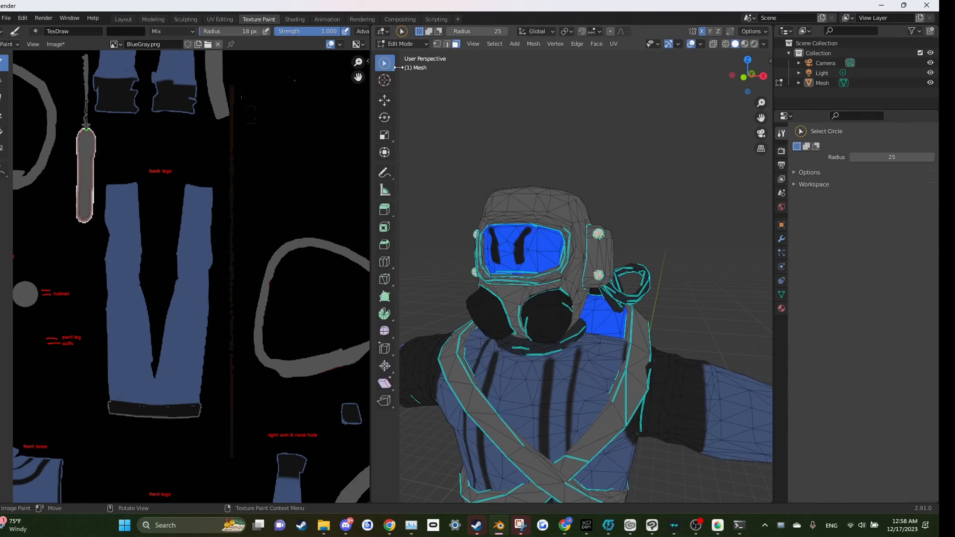
{"action": "key", "text": "a"}
{"action": "key", "text": "h"}
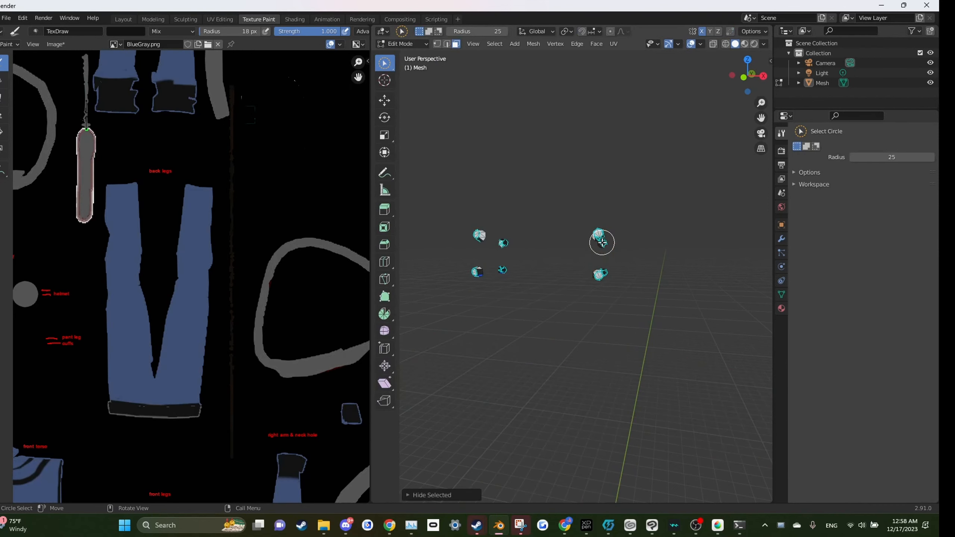
Step: Switch to Texture Paint and paint the isolated helmet bolts with sampled blue
{"action": "left_click", "coordinate": [401, 43]}
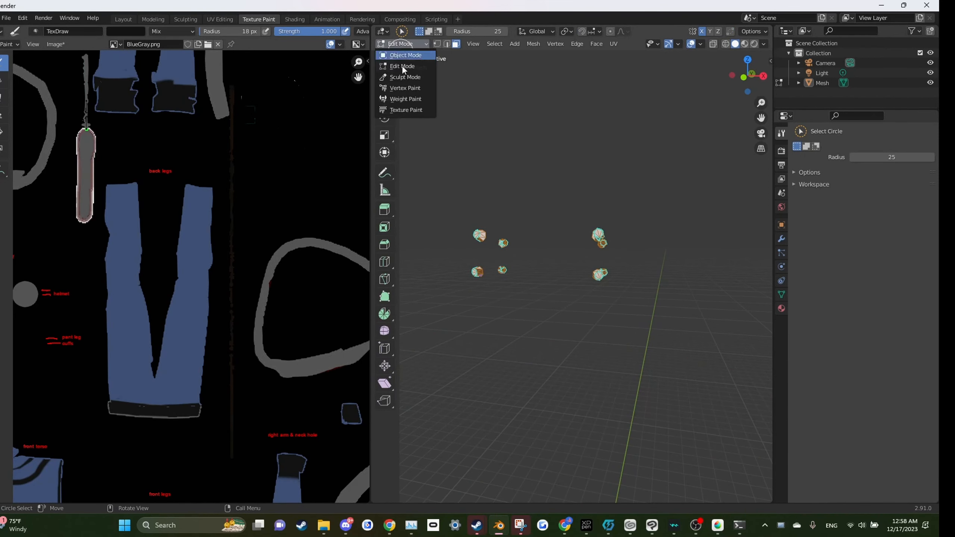
{"action": "left_click", "coordinate": [398, 111]}
{"action": "left_click_drag", "start_coordinate": [535, 227], "coordinate": [553, 232]}
{"action": "left_click_drag", "start_coordinate": [493, 279], "coordinate": [514, 215]}
{"action": "key", "text": "s"}
{"action": "scroll", "coordinate": [535, 187], "scroll_direction": "down", "scroll_amount": 7}
{"action": "mouse_move", "coordinate": [579, 203]}
{"action": "left_mouse_down"}
{"action": "mouse_move", "coordinate": [567, 238]}
{"action": "mouse_move", "coordinate": [592, 251]}
{"action": "left_mouse_up"}
{"action": "left_click_drag", "start_coordinate": [558, 296], "coordinate": [645, 247]}
{"action": "mouse_move", "coordinate": [591, 300]}
{"action": "left_mouse_down"}
{"action": "mouse_move", "coordinate": [589, 283]}
{"action": "mouse_move", "coordinate": [456, 326]}
{"action": "mouse_move", "coordinate": [588, 306]}
{"action": "left_mouse_up"}
{"action": "left_click_drag", "start_coordinate": [542, 347], "coordinate": [645, 277]}
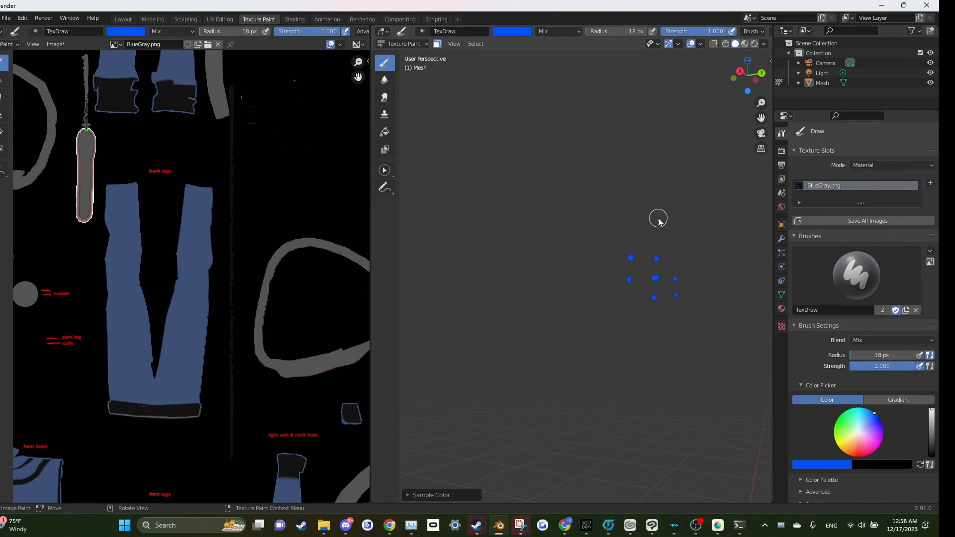
{"action": "left_click_drag", "start_coordinate": [658, 220], "coordinate": [506, 273]}
Step: Reveal all the hidden geometry and return to Texture Paint
{"action": "key", "text": "alt+h"}
{"action": "scroll", "coordinate": [547, 314], "scroll_direction": "up", "scroll_amount": 1}
{"action": "key", "text": "Tab"}
{"action": "scroll", "coordinate": [485, 281], "scroll_direction": "down", "scroll_amount": 2}
{"action": "key", "text": "Tab"}
{"action": "scroll", "coordinate": [487, 239], "scroll_direction": "up", "scroll_amount": 2}
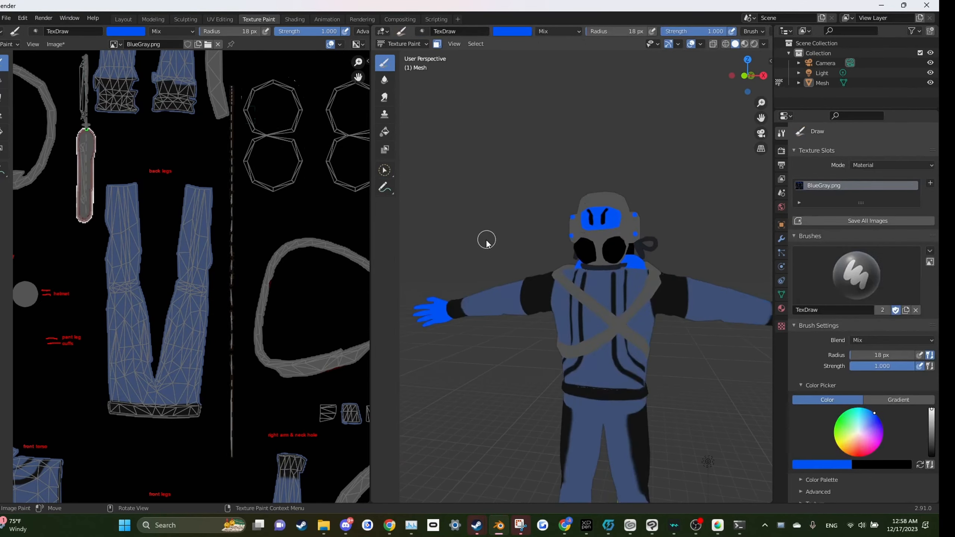
Step: Inspect the painted suit and helmet from close up and from a distance
{"action": "scroll", "coordinate": [466, 226], "scroll_direction": "up", "scroll_amount": 1}
{"action": "left_click_drag", "start_coordinate": [466, 230], "coordinate": [475, 229]}
{"action": "scroll", "coordinate": [475, 228], "scroll_direction": "down", "scroll_amount": 5}
{"action": "scroll", "coordinate": [485, 240], "scroll_direction": "up", "scroll_amount": 2}
{"action": "scroll", "coordinate": [552, 201], "scroll_direction": "down", "scroll_amount": 2}
{"action": "mouse_move", "coordinate": [552, 200]}
{"action": "left_mouse_down"}
{"action": "mouse_move", "coordinate": [706, 215]}
{"action": "mouse_move", "coordinate": [525, 225]}
{"action": "mouse_move", "coordinate": [545, 213]}
{"action": "left_mouse_up"}
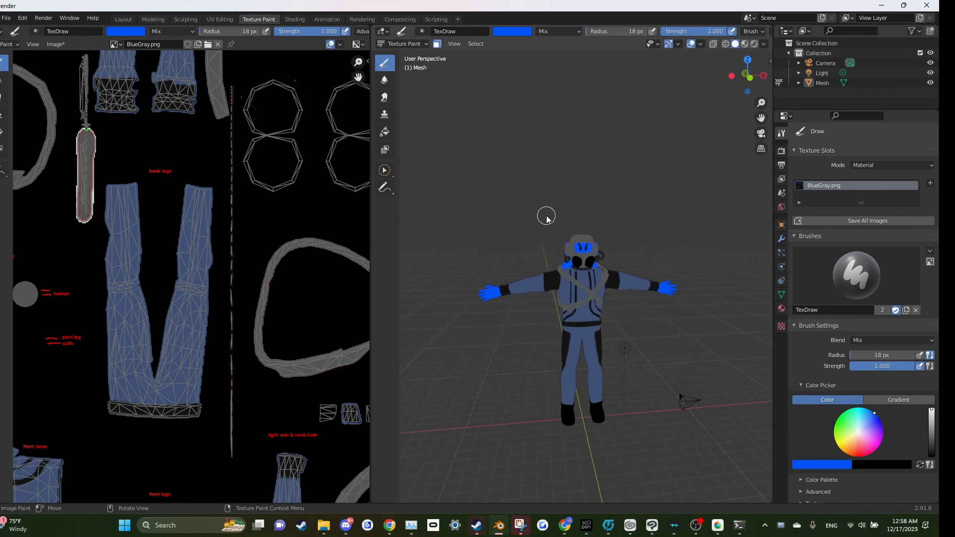
{"action": "scroll", "coordinate": [549, 215], "scroll_direction": "up", "scroll_amount": 4}
{"action": "scroll", "coordinate": [639, 196], "scroll_direction": "up", "scroll_amount": 4}
{"action": "left_click_drag", "start_coordinate": [638, 196], "coordinate": [591, 200]}
{"action": "scroll", "coordinate": [591, 201], "scroll_direction": "down", "scroll_amount": 3}
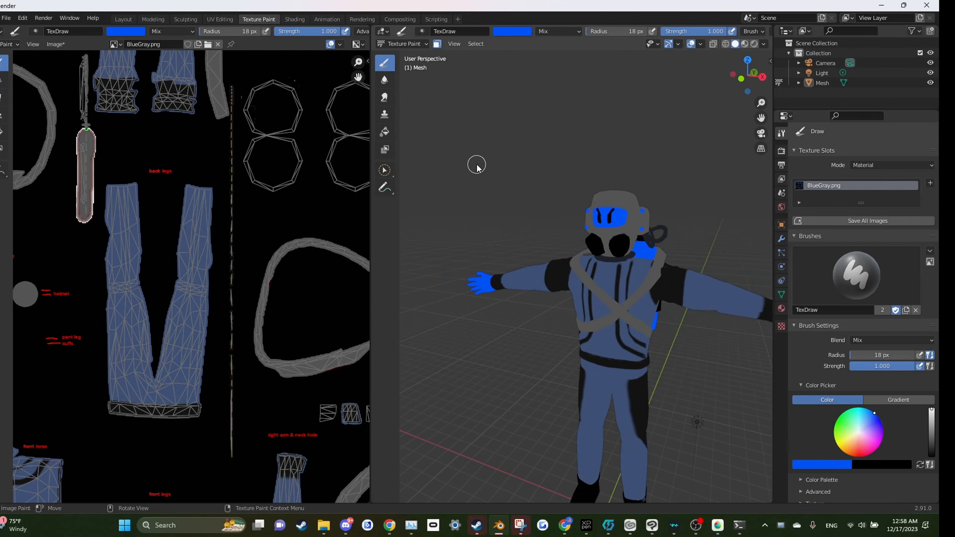
{"action": "left_click", "coordinate": [415, 41]}
{"action": "left_click", "coordinate": [404, 63]}
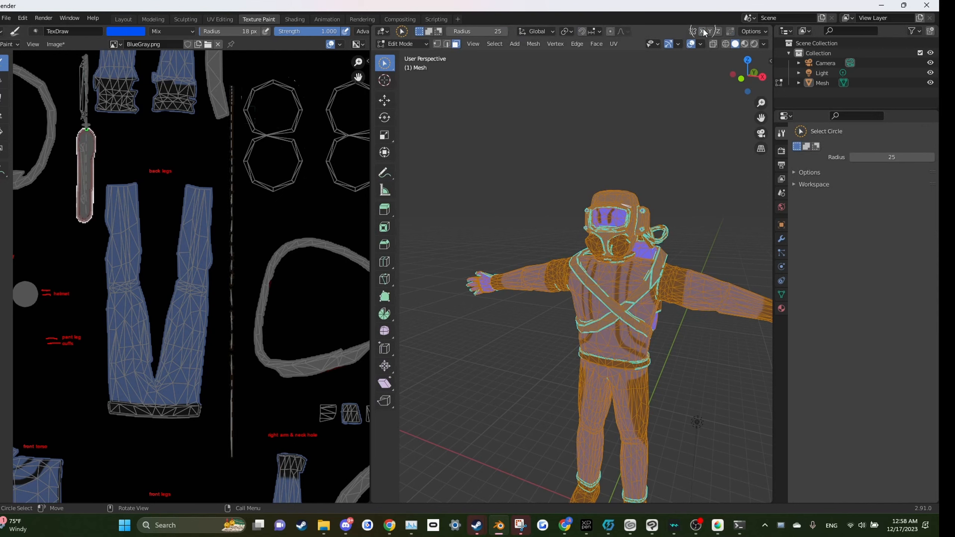
{"action": "left_click", "coordinate": [426, 44]}
{"action": "left_click", "coordinate": [427, 107]}
{"action": "scroll", "coordinate": [630, 163], "scroll_direction": "up", "scroll_amount": 4}
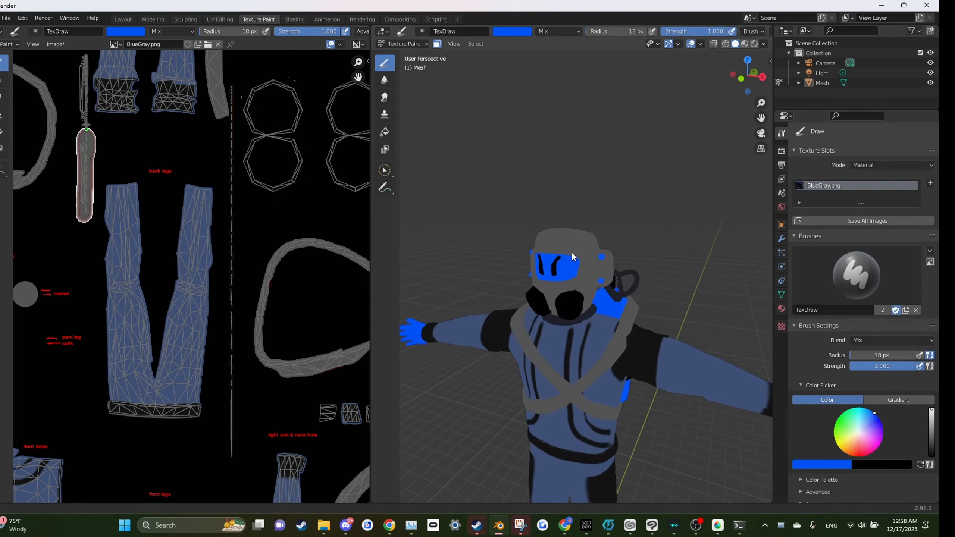
Step: Sample black and paint a heart shape on the helmet's forehead, undoing misplaced strokes
{"action": "left_click_drag", "start_coordinate": [571, 252], "coordinate": [611, 258]}
{"action": "key", "text": "s"}
{"action": "left_click_drag", "start_coordinate": [507, 265], "coordinate": [602, 285]}
{"action": "scroll", "coordinate": [541, 290], "scroll_direction": "up", "scroll_amount": 3}
{"action": "key", "text": "ctrl+z"}
{"action": "scroll", "coordinate": [616, 284], "scroll_direction": "up", "scroll_amount": 2}
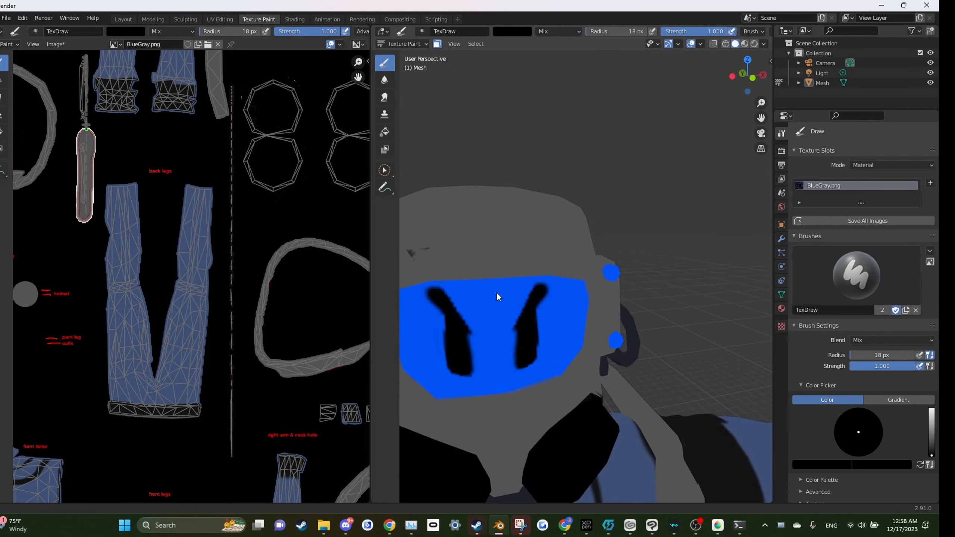
{"action": "left_click_drag", "start_coordinate": [497, 293], "coordinate": [537, 295]}
{"action": "left_click_drag", "start_coordinate": [535, 239], "coordinate": [556, 281]}
{"action": "key", "text": "ctrl+z"}
{"action": "mouse_move", "coordinate": [471, 241]}
{"action": "left_mouse_down"}
{"action": "mouse_move", "coordinate": [456, 260]}
{"action": "mouse_move", "coordinate": [490, 267]}
{"action": "mouse_move", "coordinate": [497, 223]}
{"action": "left_mouse_up"}
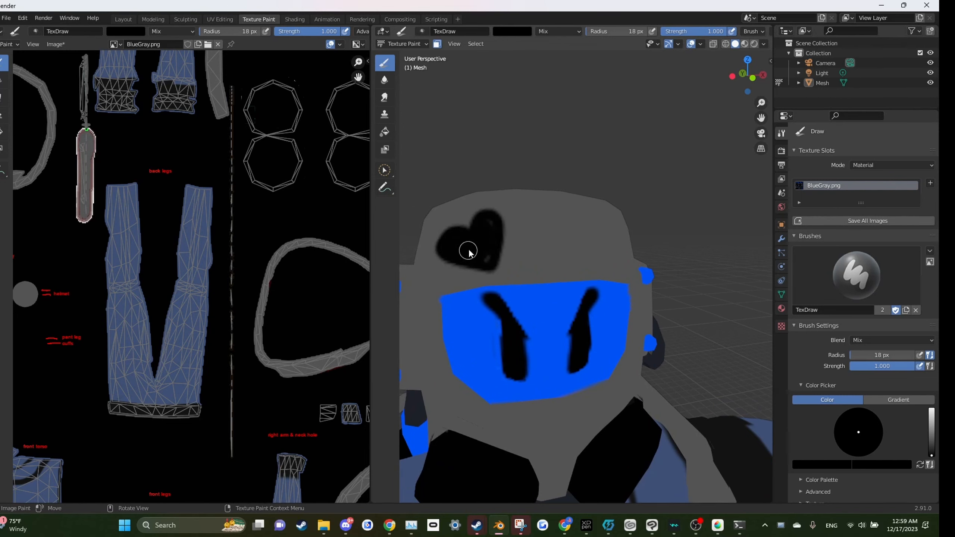
Step: Refine the heart's outline by alternately sampling grey and black and touching up its edges
{"action": "scroll", "coordinate": [696, 248], "scroll_direction": "down", "scroll_amount": 9}
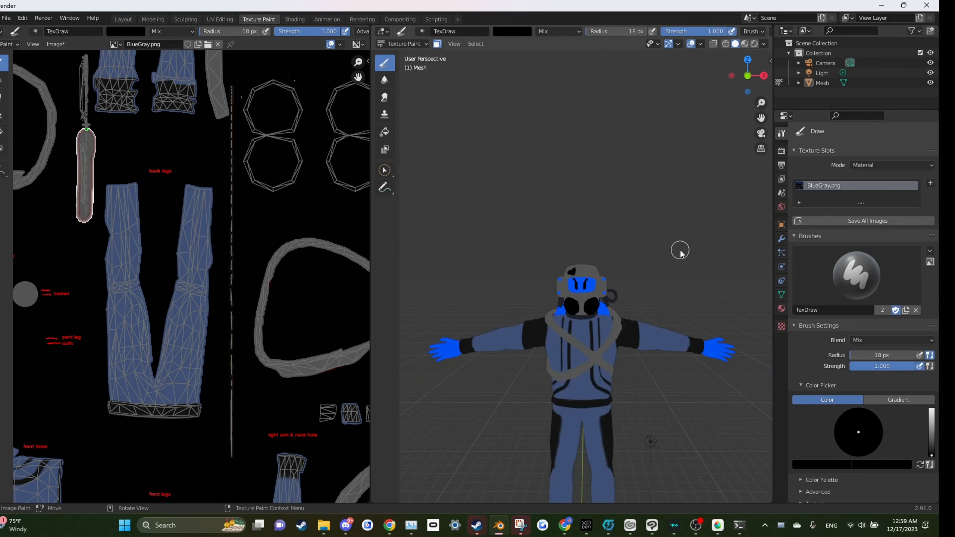
{"action": "scroll", "coordinate": [475, 209], "scroll_direction": "up", "scroll_amount": 8}
{"action": "mouse_move", "coordinate": [493, 223]}
{"action": "left_mouse_down"}
{"action": "mouse_move", "coordinate": [525, 247]}
{"action": "mouse_move", "coordinate": [490, 223]}
{"action": "left_mouse_up"}
{"action": "key", "text": "s"}
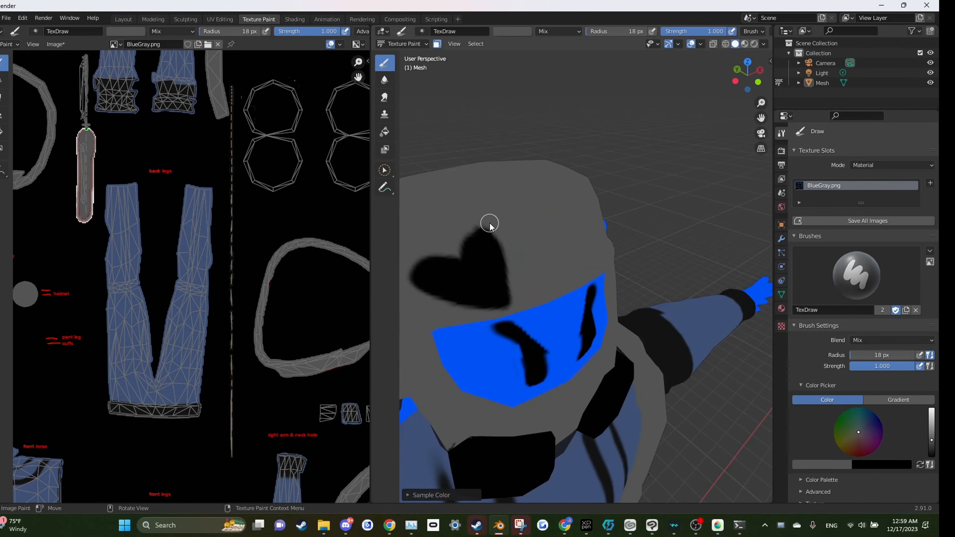
{"action": "key", "text": "s"}
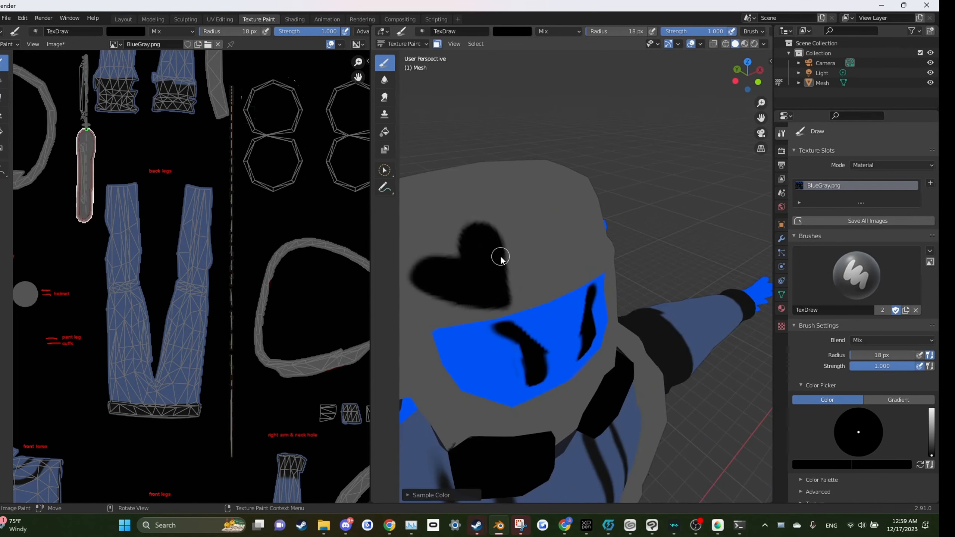
{"action": "scroll", "coordinate": [495, 256], "scroll_direction": "down", "scroll_amount": 5}
{"action": "mouse_move", "coordinate": [546, 242]}
{"action": "left_mouse_down"}
{"action": "mouse_move", "coordinate": [522, 213]}
{"action": "mouse_move", "coordinate": [556, 233]}
{"action": "mouse_move", "coordinate": [612, 238]}
{"action": "mouse_move", "coordinate": [519, 268]}
{"action": "left_mouse_up"}
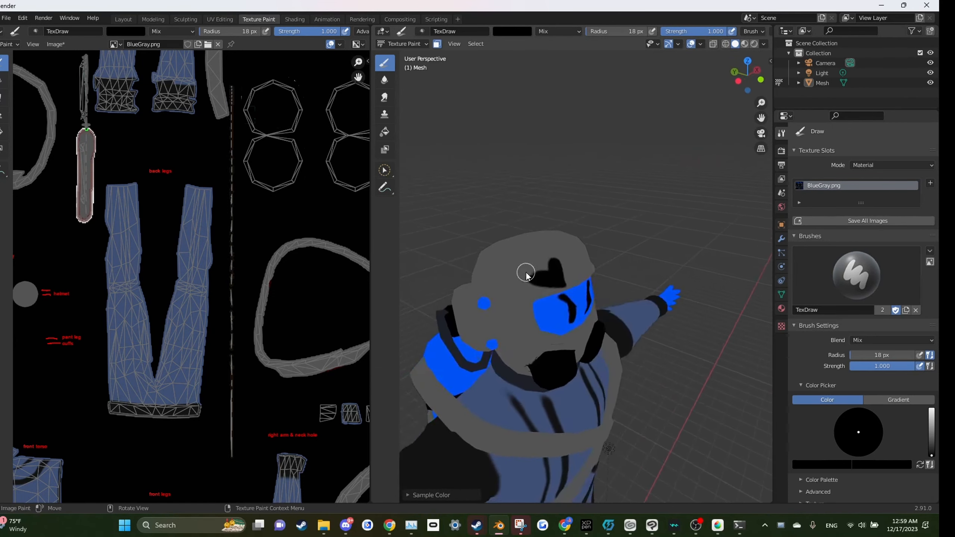
{"action": "scroll", "coordinate": [489, 260], "scroll_direction": "up", "scroll_amount": 2}
{"action": "key", "text": "s"}
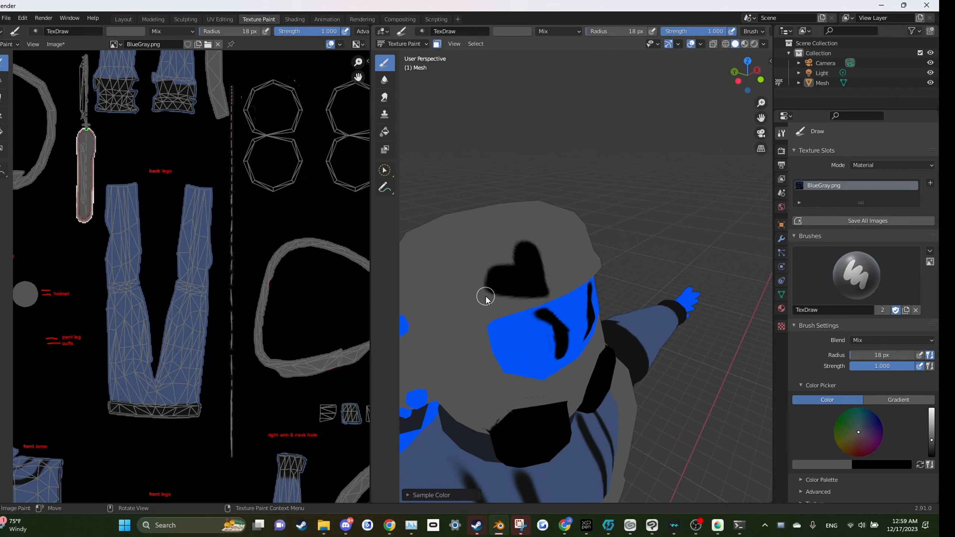
{"action": "mouse_move", "coordinate": [677, 247]}
{"action": "left_mouse_down"}
{"action": "mouse_move", "coordinate": [654, 252]}
{"action": "mouse_move", "coordinate": [626, 226]}
{"action": "mouse_move", "coordinate": [683, 243]}
{"action": "left_mouse_up"}
{"action": "scroll", "coordinate": [529, 304], "scroll_direction": "up", "scroll_amount": 2}
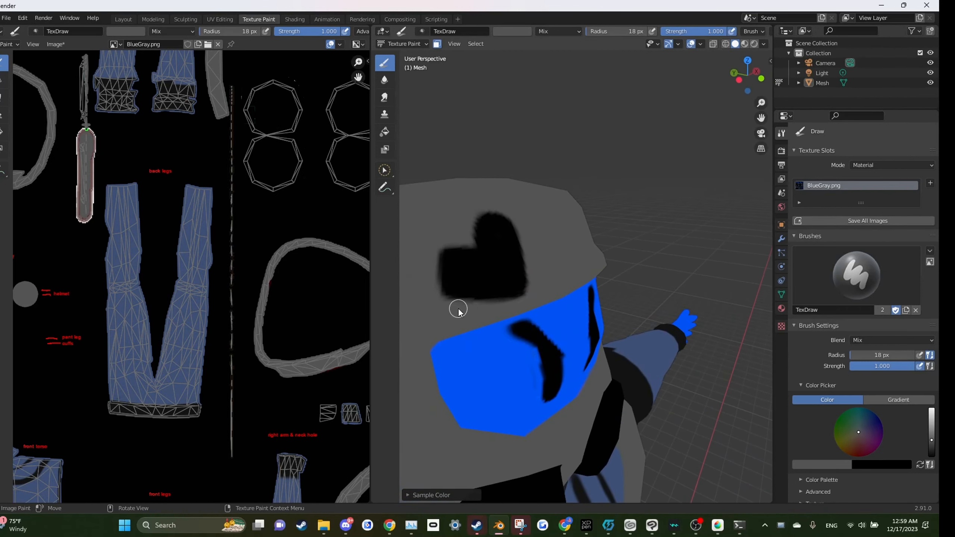
{"action": "key", "text": "s"}
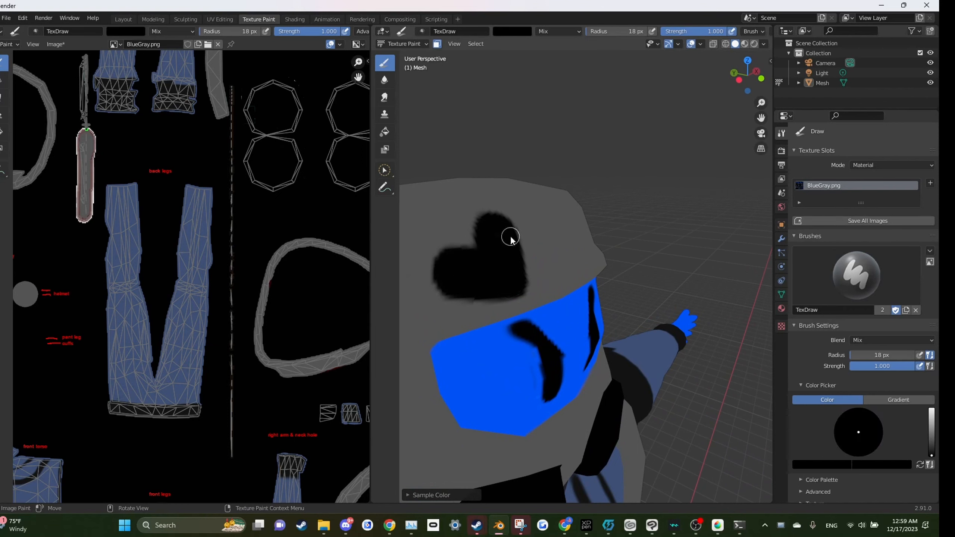
{"action": "scroll", "coordinate": [519, 244], "scroll_direction": "down", "scroll_amount": 5}
{"action": "left_click_drag", "start_coordinate": [575, 226], "coordinate": [525, 179]}
{"action": "scroll", "coordinate": [536, 204], "scroll_direction": "down", "scroll_amount": 7}
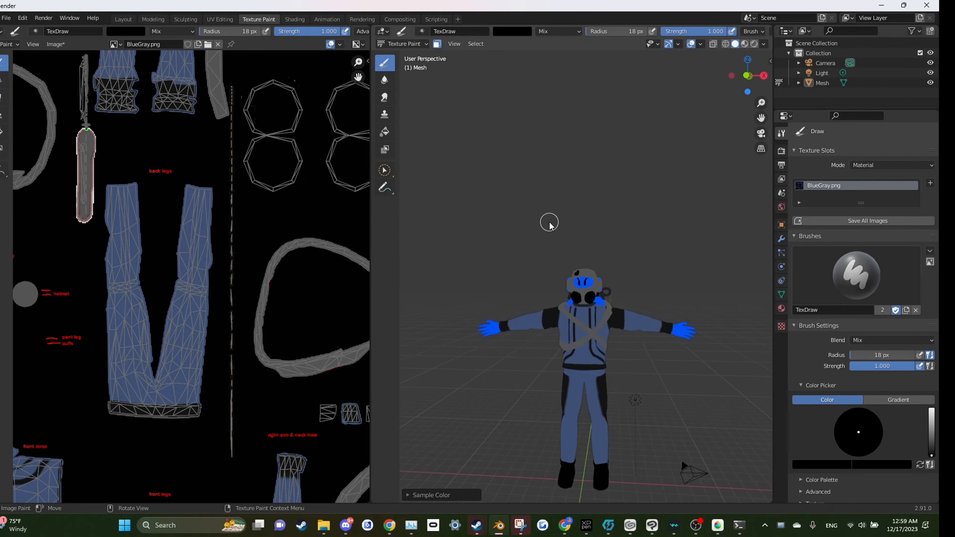
Step: View the whole painted suit from a distance to check the result
{"action": "scroll", "coordinate": [568, 240], "scroll_direction": "up", "scroll_amount": 3}
{"action": "left_click", "coordinate": [408, 44]}
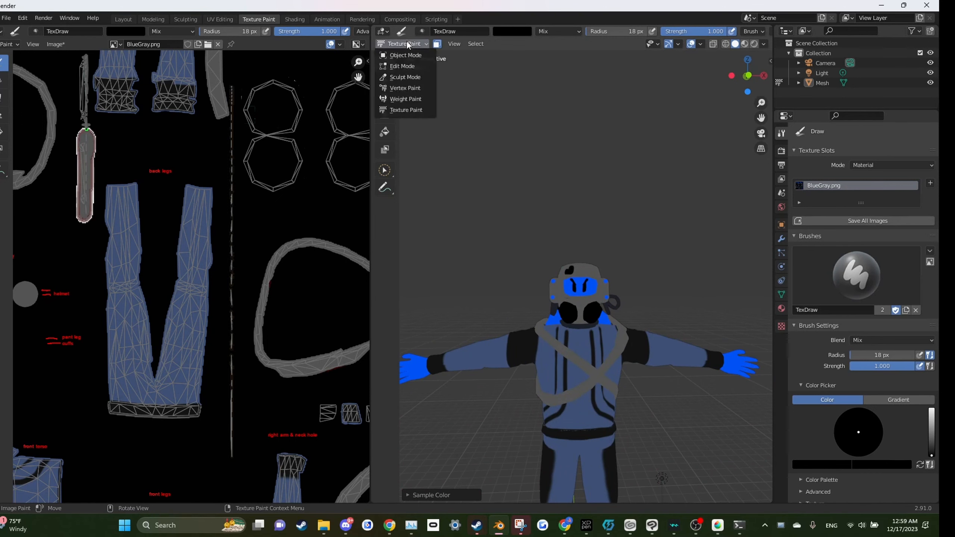
{"action": "left_click", "coordinate": [407, 66]}
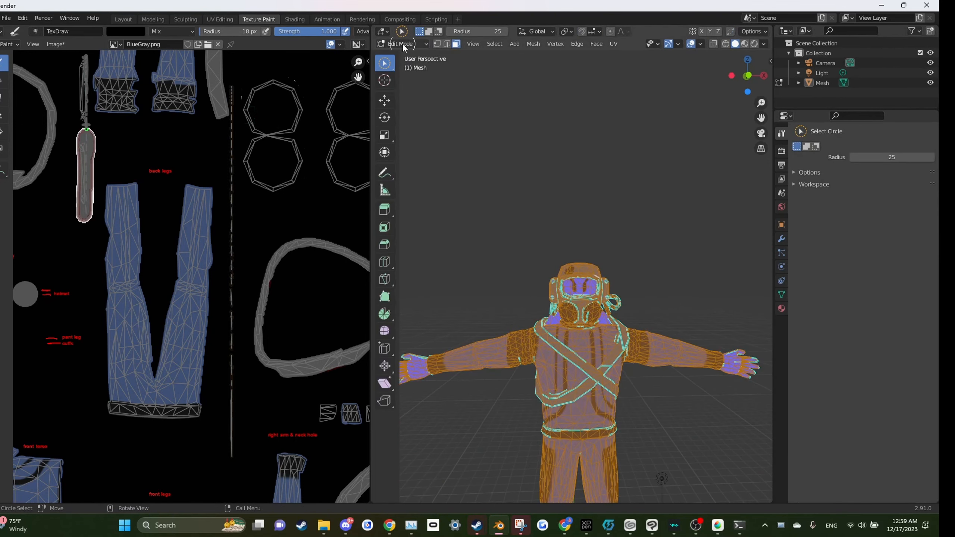
{"action": "left_click", "coordinate": [402, 43]}
{"action": "left_click", "coordinate": [409, 109]}
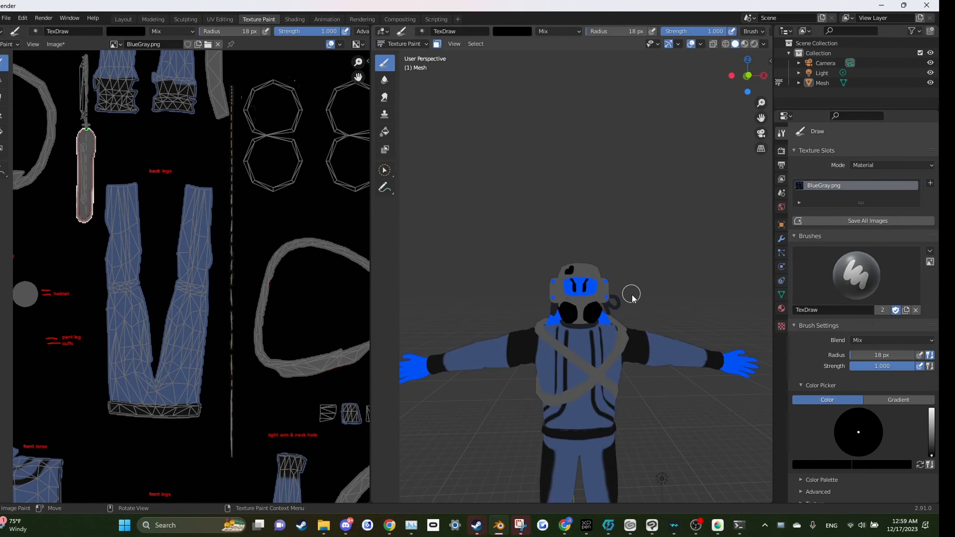
{"action": "left_click_drag", "start_coordinate": [536, 287], "coordinate": [424, 245]}
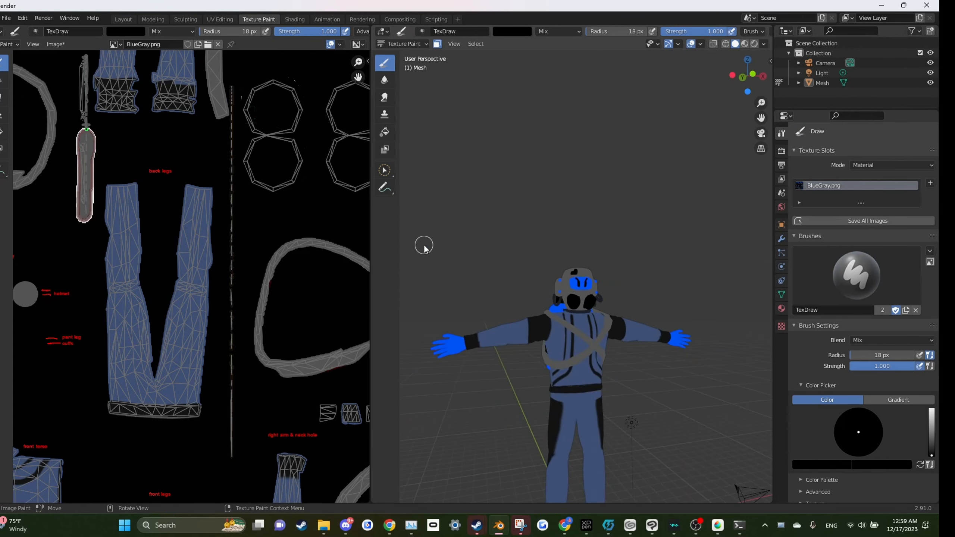
{"action": "scroll", "coordinate": [636, 334], "scroll_direction": "down", "scroll_amount": 5}
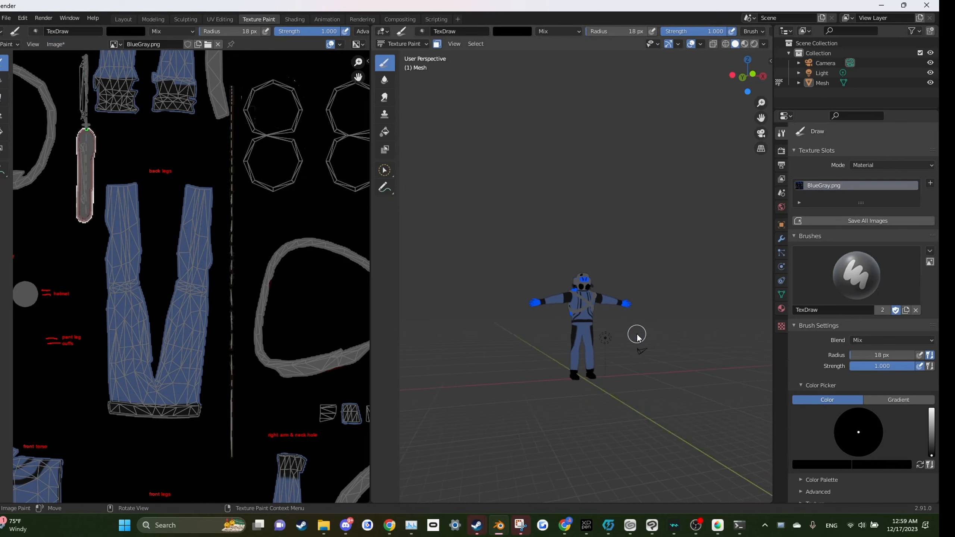
{"action": "left_click_drag", "start_coordinate": [635, 334], "coordinate": [593, 342]}
{"action": "scroll", "coordinate": [611, 353], "scroll_direction": "up", "scroll_amount": 3}
{"action": "scroll", "coordinate": [612, 356], "scroll_direction": "up", "scroll_amount": 3}
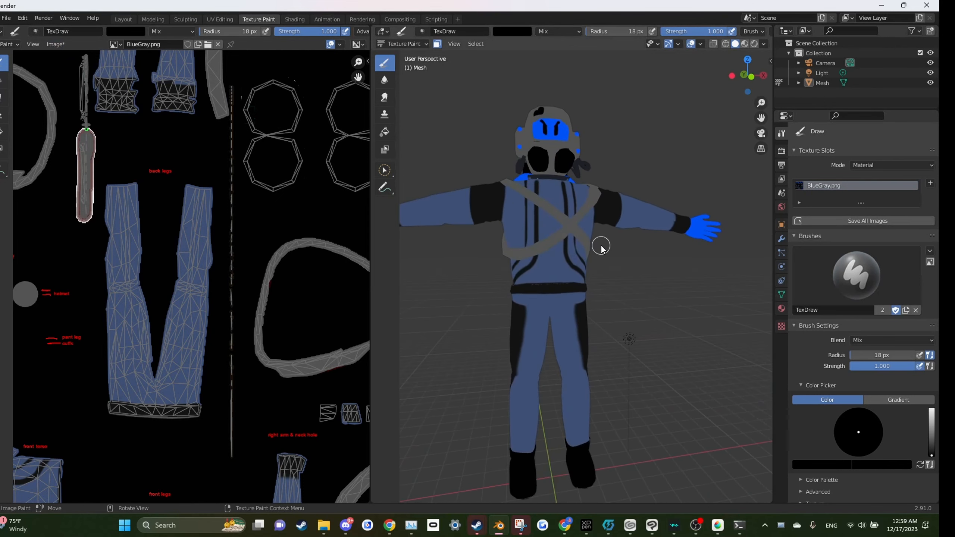
{"action": "scroll", "coordinate": [601, 284], "scroll_direction": "down", "scroll_amount": 4}
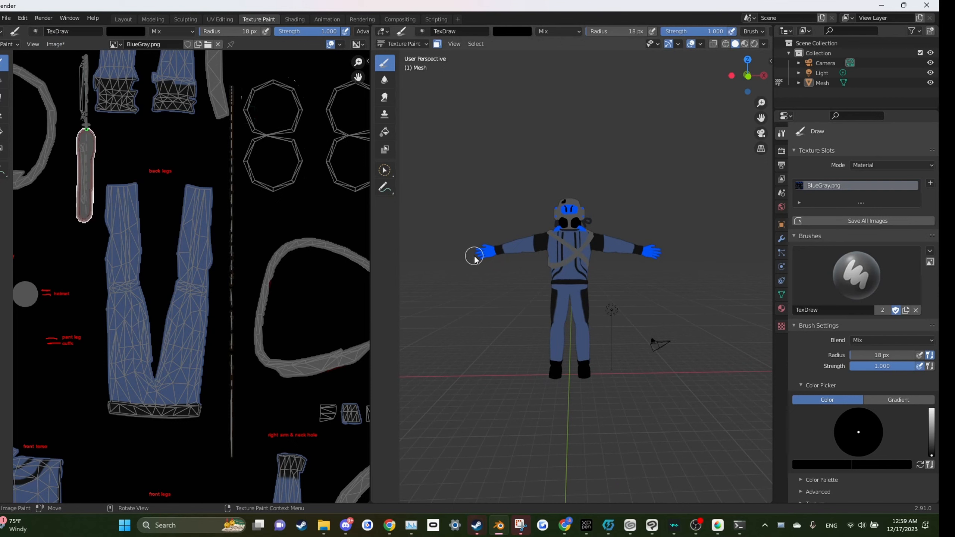
Step: Save the edited BlueGray.png texture image
{"action": "left_click", "coordinate": [56, 45]}
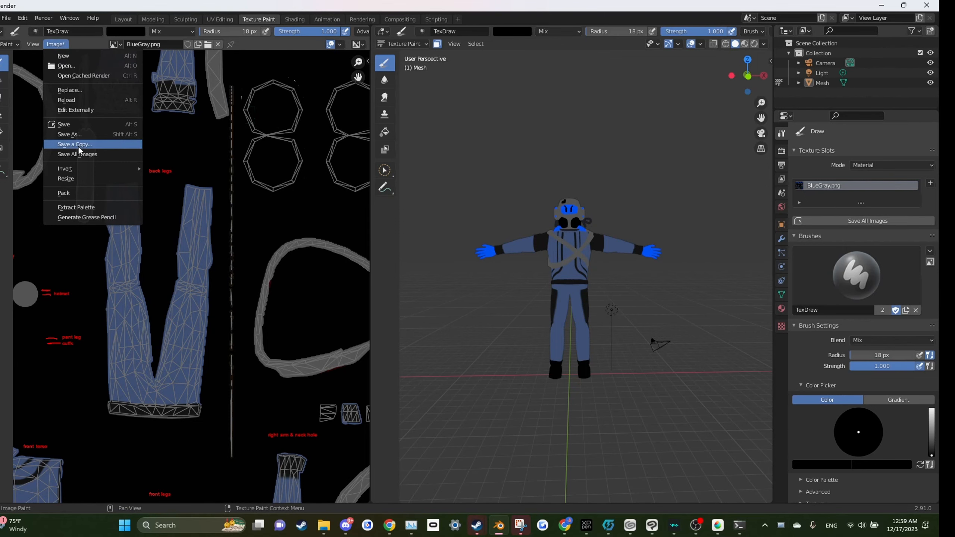
{"action": "left_click", "coordinate": [79, 133]}
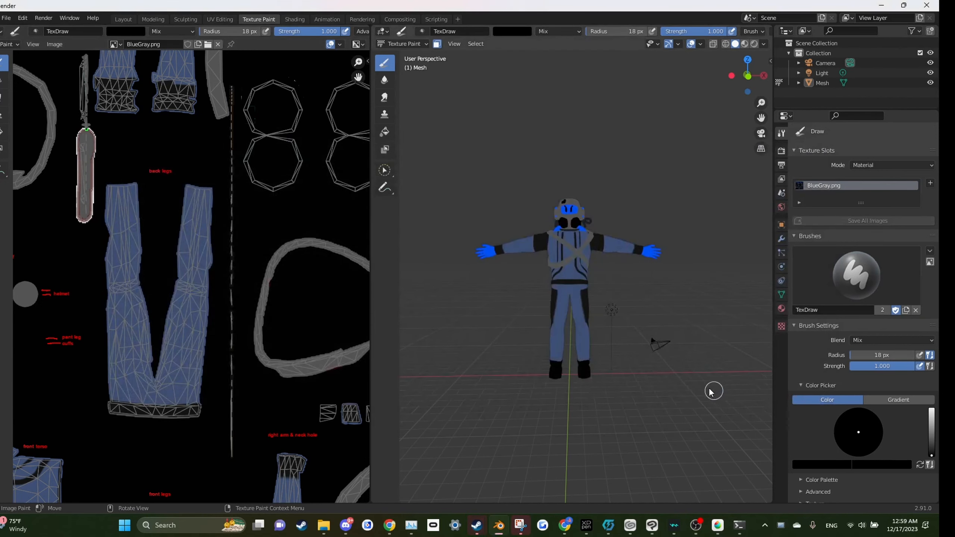
{"action": "scroll", "coordinate": [536, 197], "scroll_direction": "up", "scroll_amount": 3}
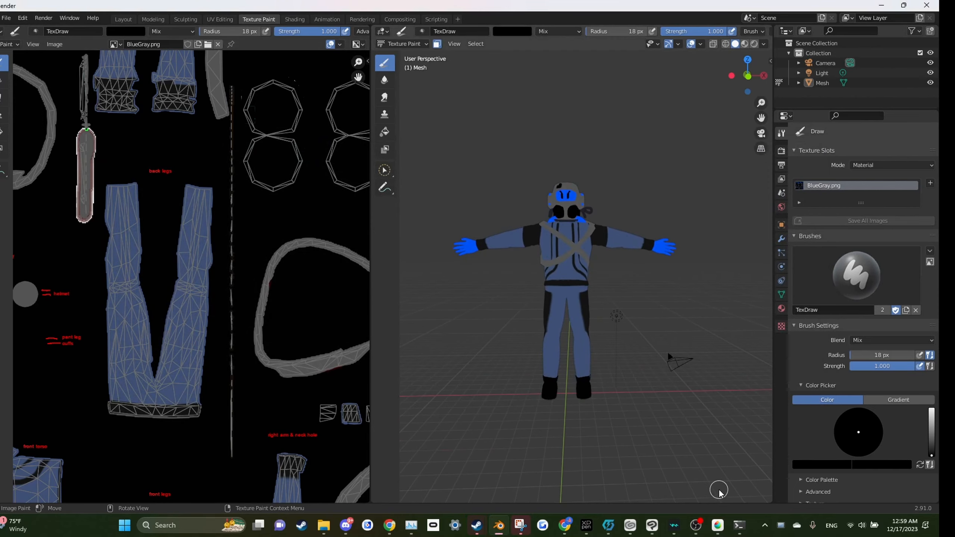
Step: Switch to the Thunderstore Mod Manager window
{"action": "left_click", "coordinate": [696, 526]}
{"action": "left_click", "coordinate": [696, 527]}
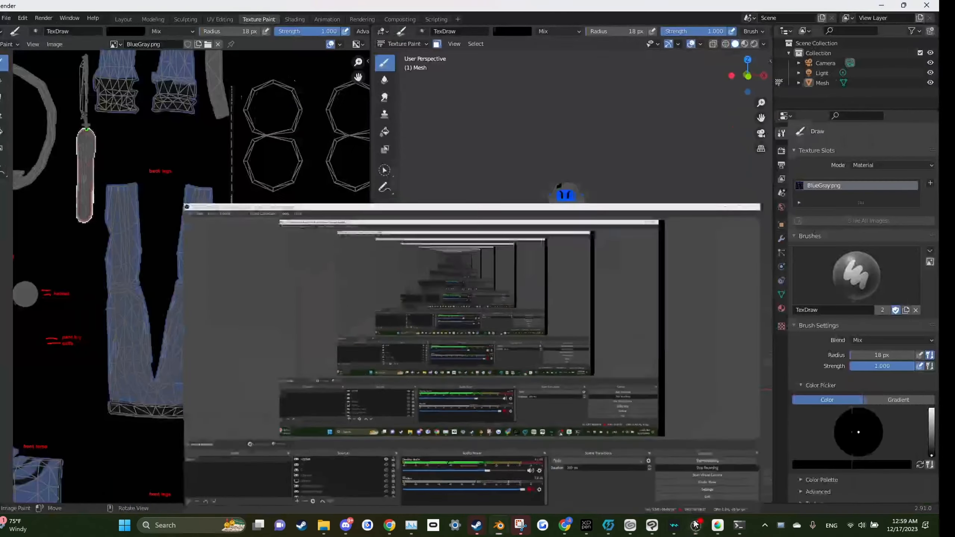
{"action": "left_click", "coordinate": [604, 527]}
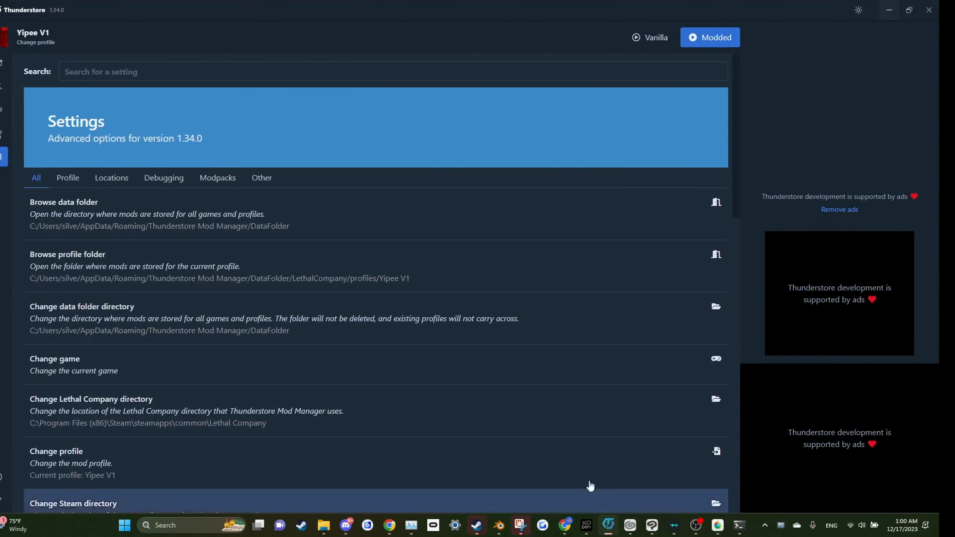
Step: Open the installed mods list and update all available mod updates
{"action": "left_click", "coordinate": [2, 70]}
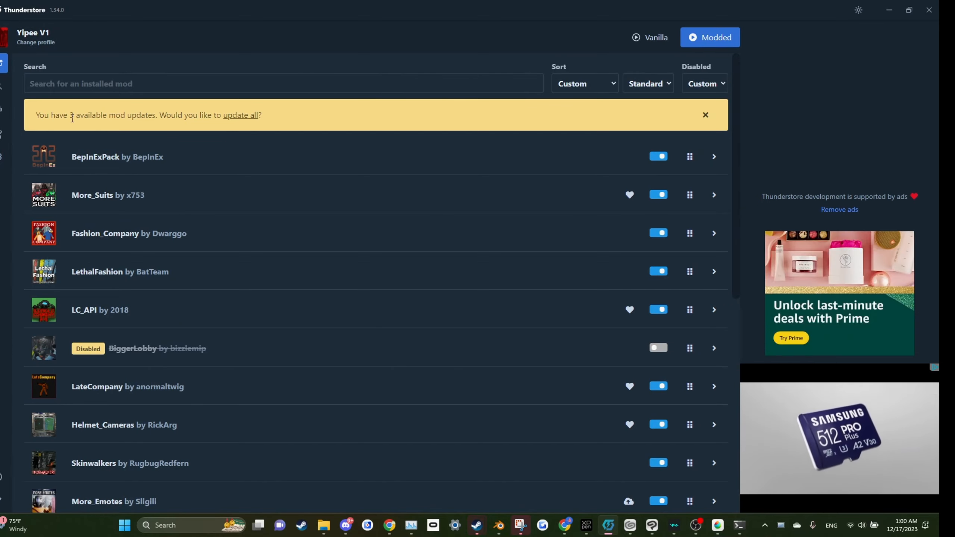
{"action": "left_click", "coordinate": [232, 116]}
{"action": "left_click", "coordinate": [239, 336]}
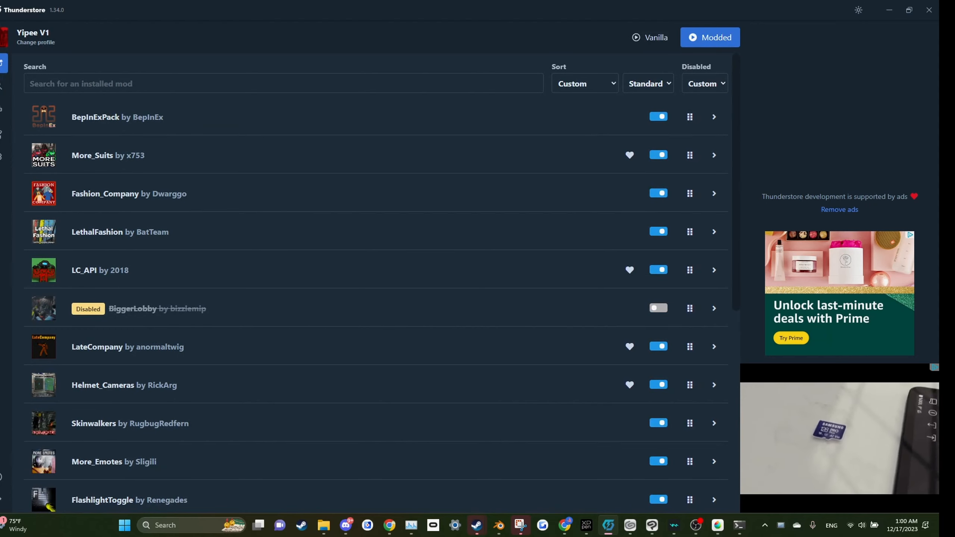
Step: Open the manager's settings and switch to the DataFolder file explorer window
{"action": "left_click", "coordinate": [3, 156]}
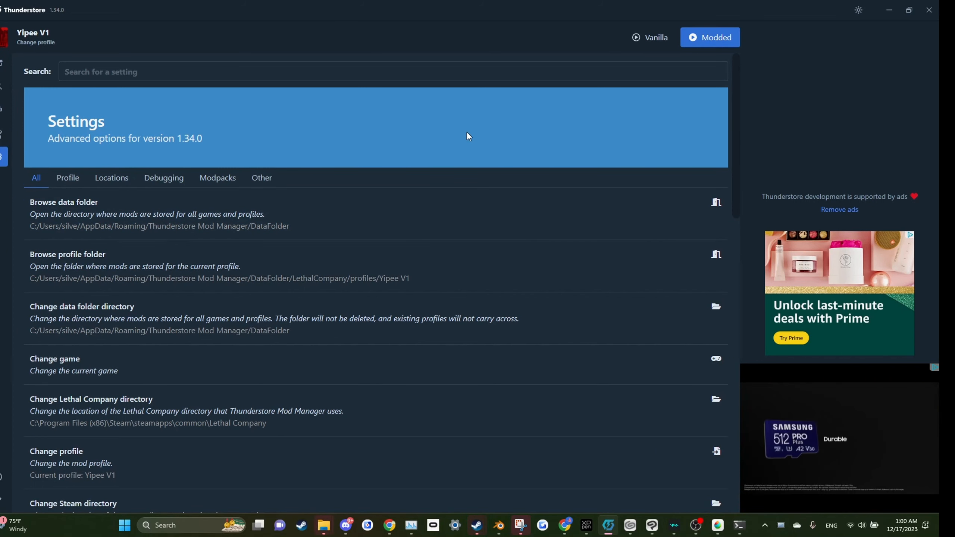
{"action": "mouse_move", "coordinate": [323, 527]}
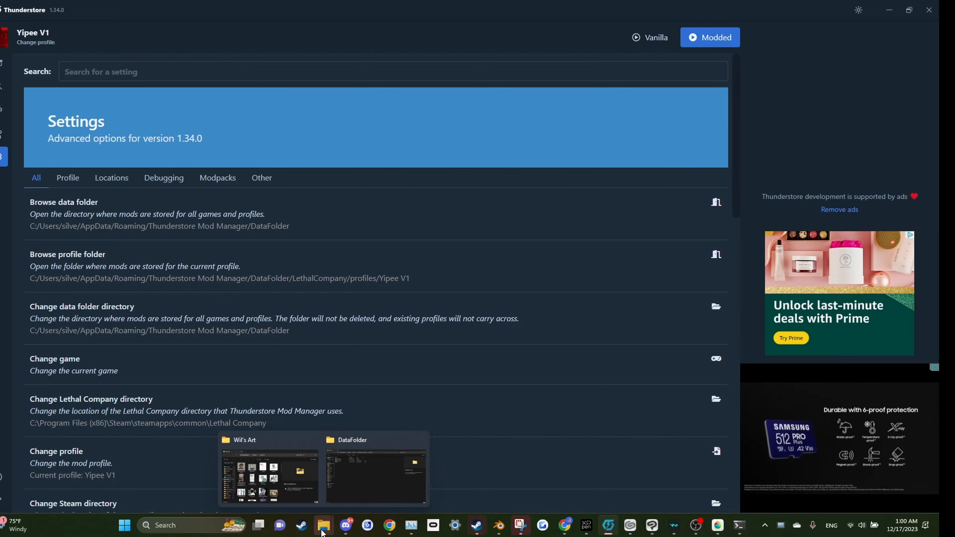
{"action": "left_click", "coordinate": [374, 477]}
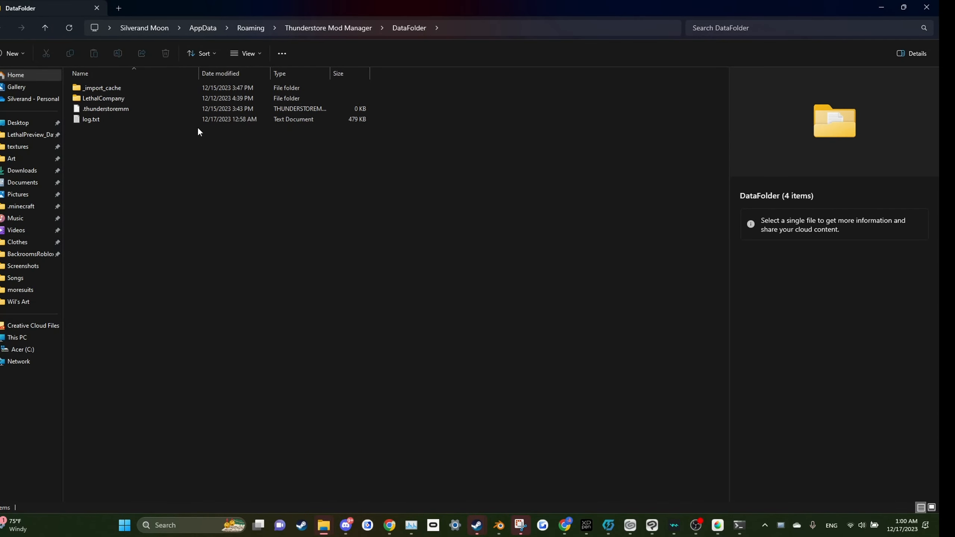
Step: Navigate to LethalCompany > profiles > Yipee V1 > BepInEx > plugins
{"action": "double_click", "coordinate": [129, 98]}
{"action": "double_click", "coordinate": [126, 108]}
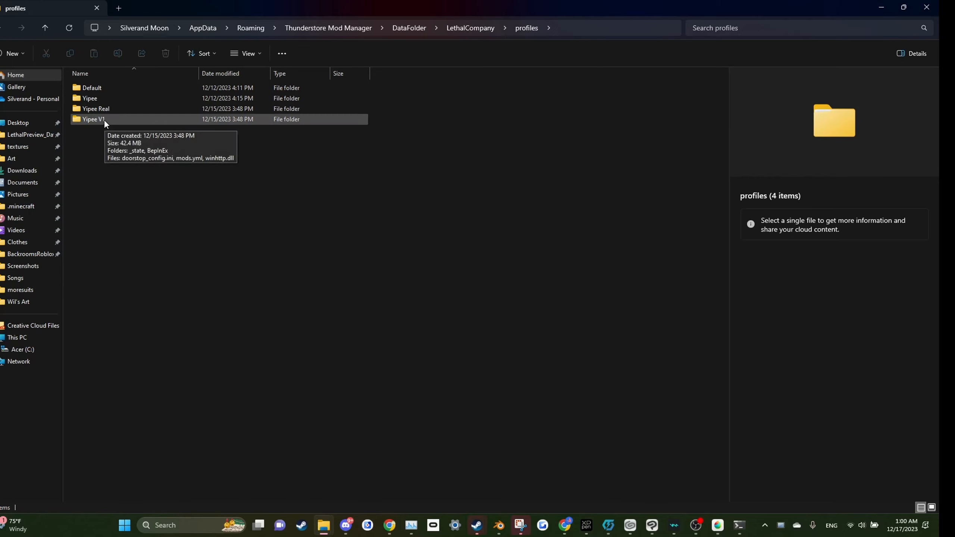
{"action": "double_click", "coordinate": [92, 119]}
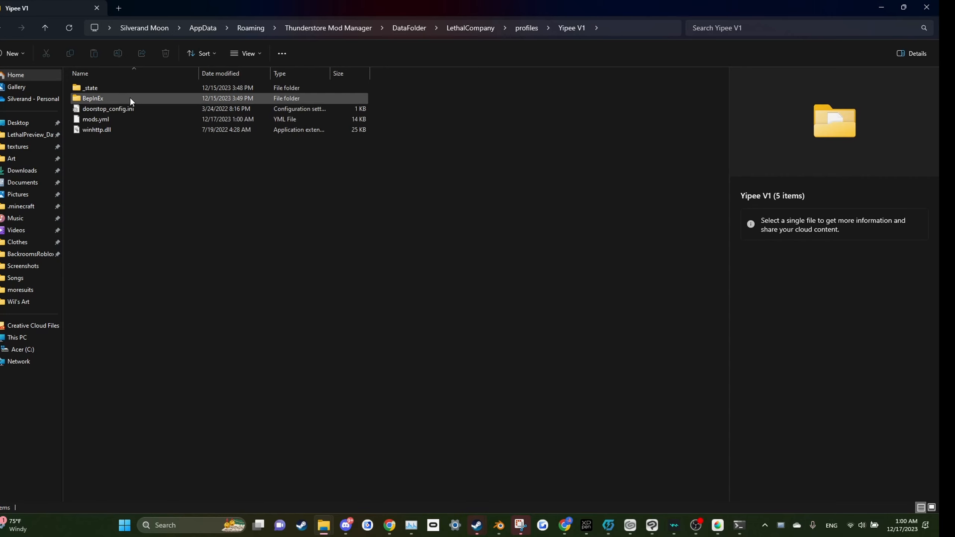
{"action": "double_click", "coordinate": [130, 97]}
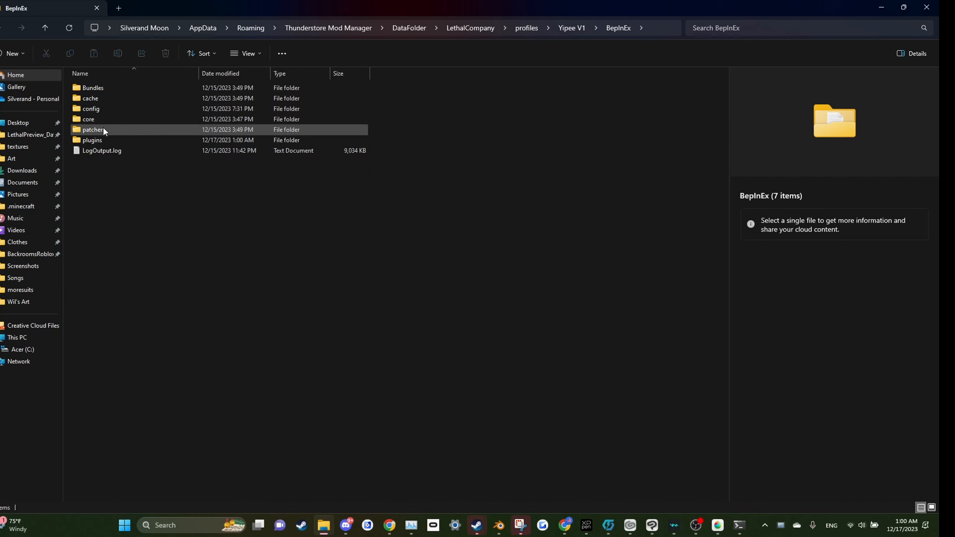
{"action": "double_click", "coordinate": [103, 139]}
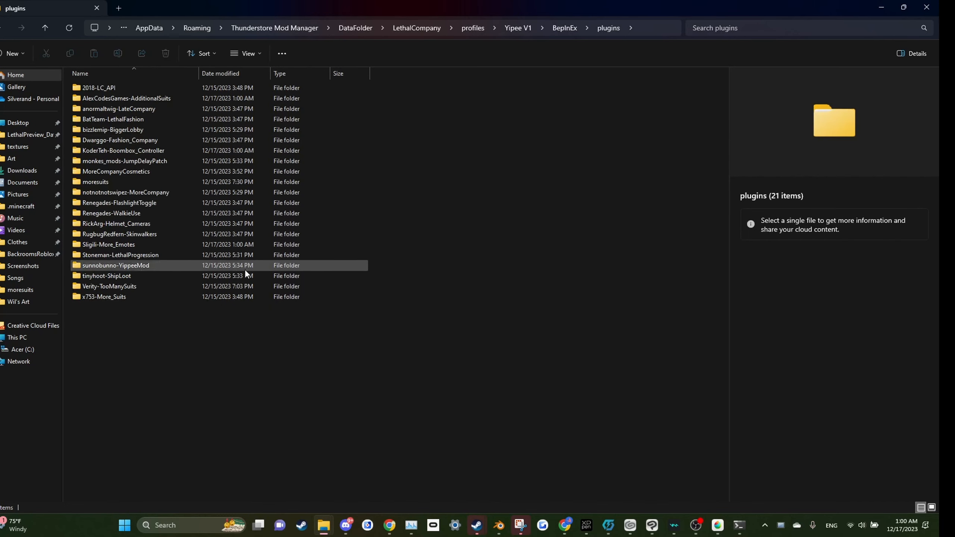